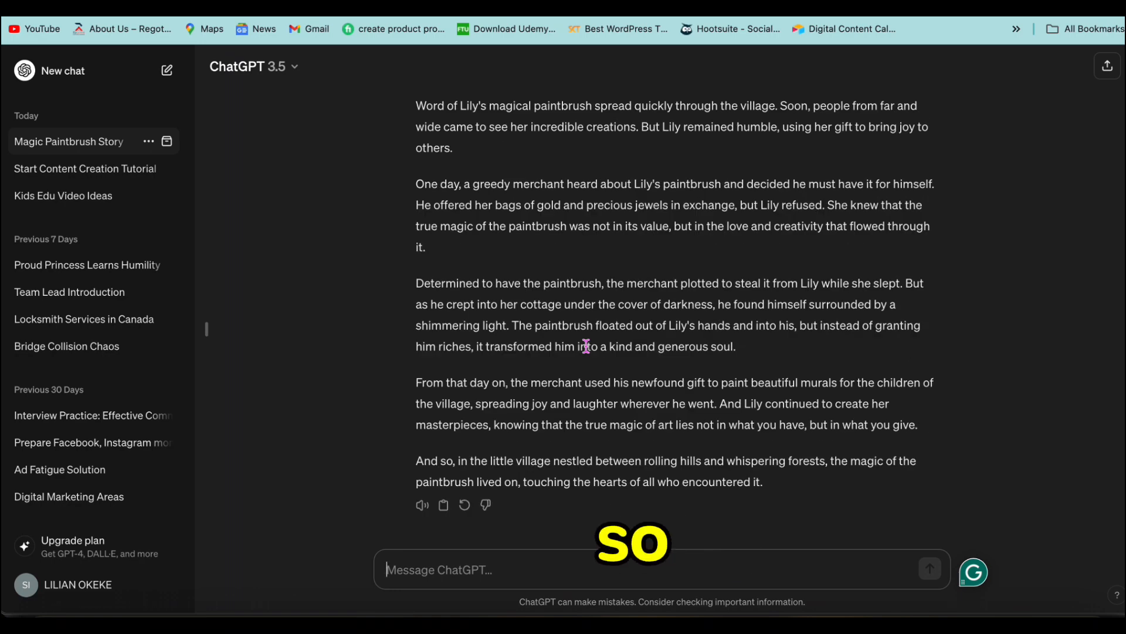
Step: Ask ChatGPT to write a very short story about beauty and the beast, with children as the audience
click(555, 558)
text(writ)
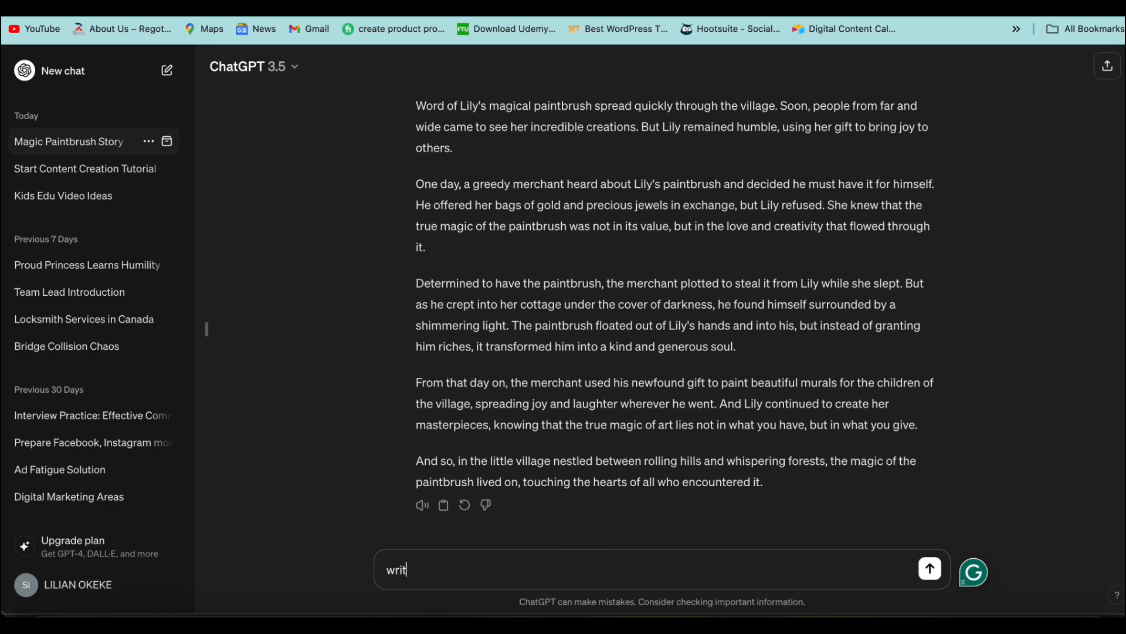
text(e me a ve)
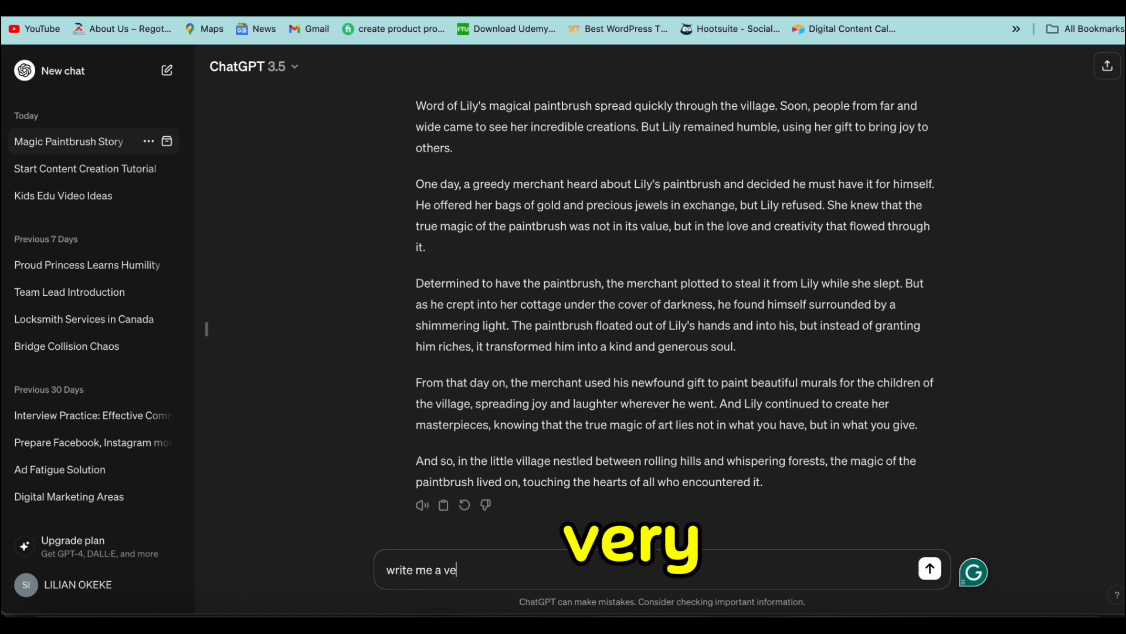
text(ry shor)
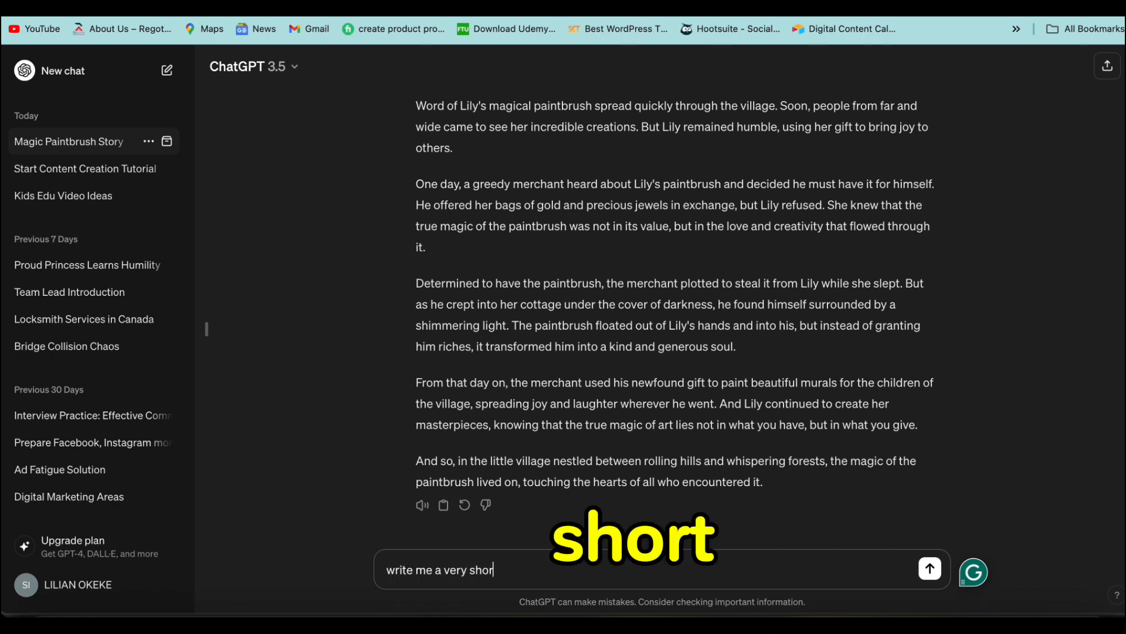
text(t story about beauty and the beast. Make children the au)
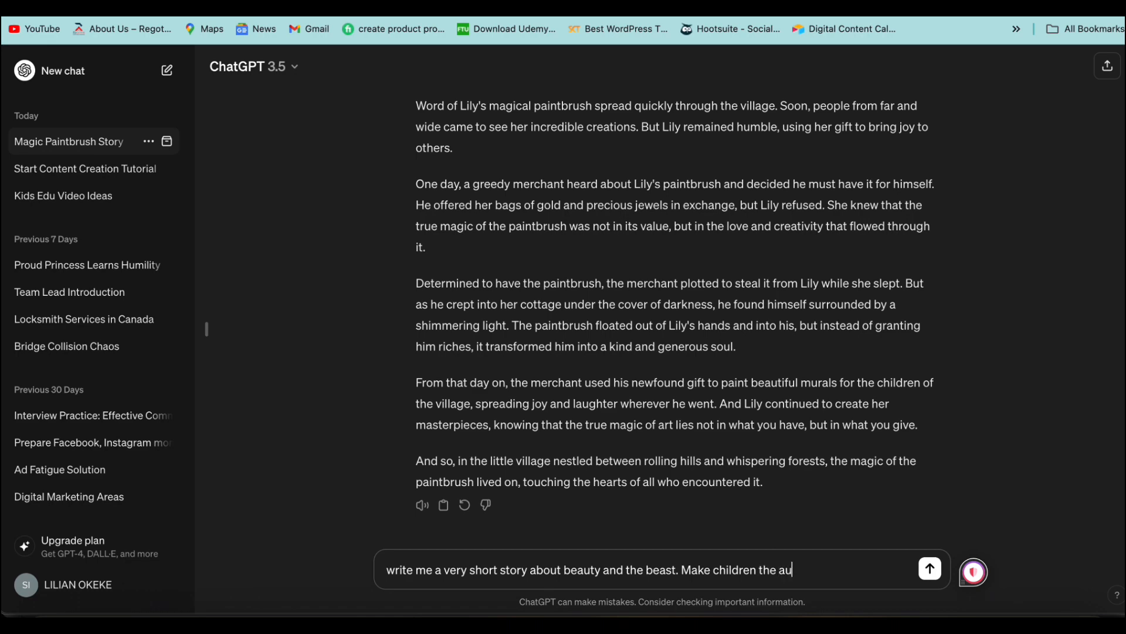
text(dience)
key(Return)
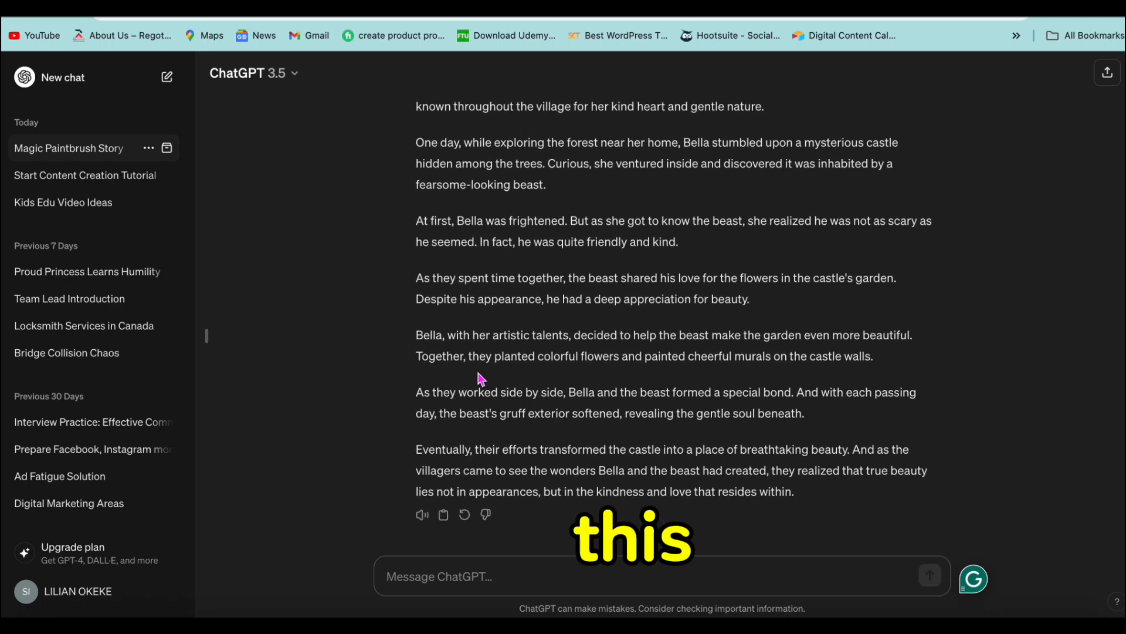
Step: Read through the generated story and request it again with the prompt "Give me this story in 6 pages"
scroll(587, 375, up, 3)
scroll(480, 368, down, 3)
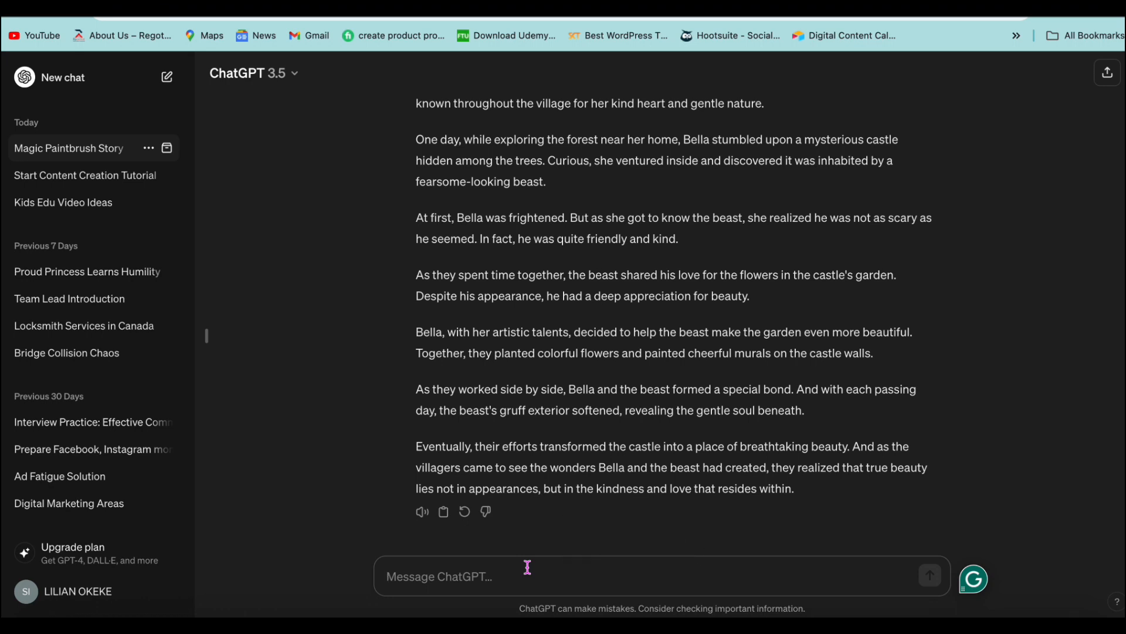
text(Give me this)
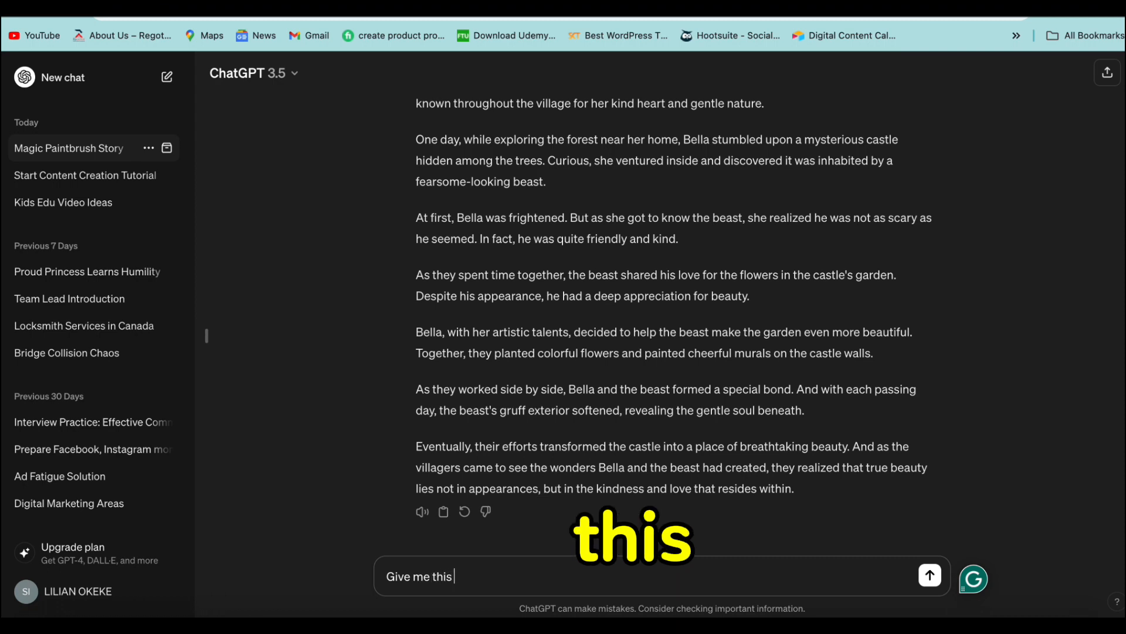
text( story in)
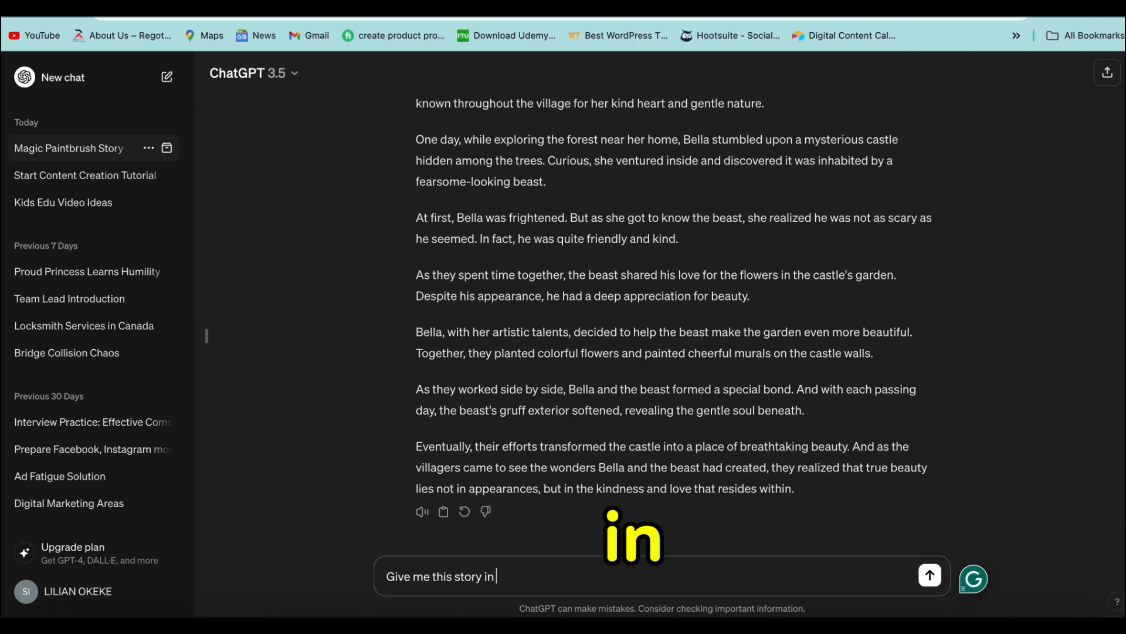
text( 6 pages)
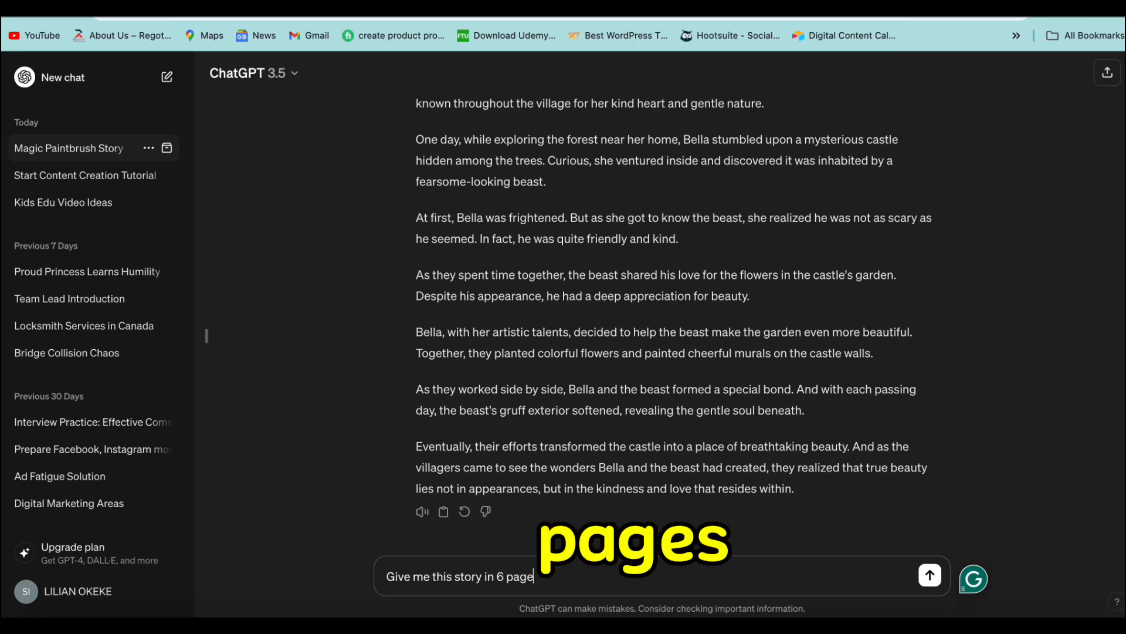
key(Return)
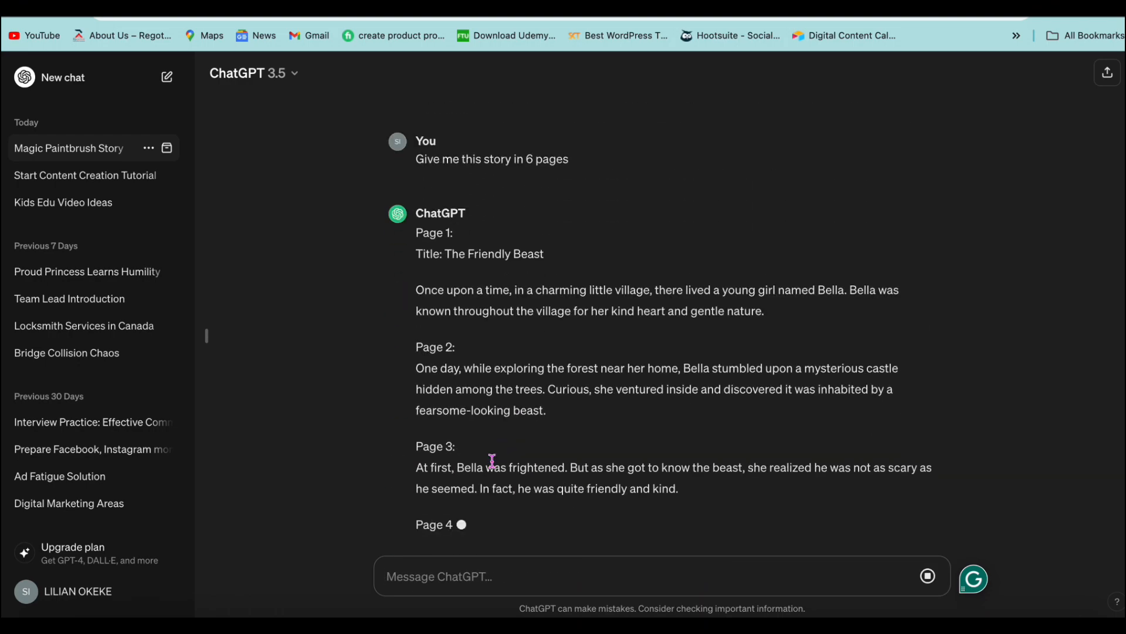
Step: Copy the six-page story into a new note in the Notes app
scroll(535, 355, up, 8)
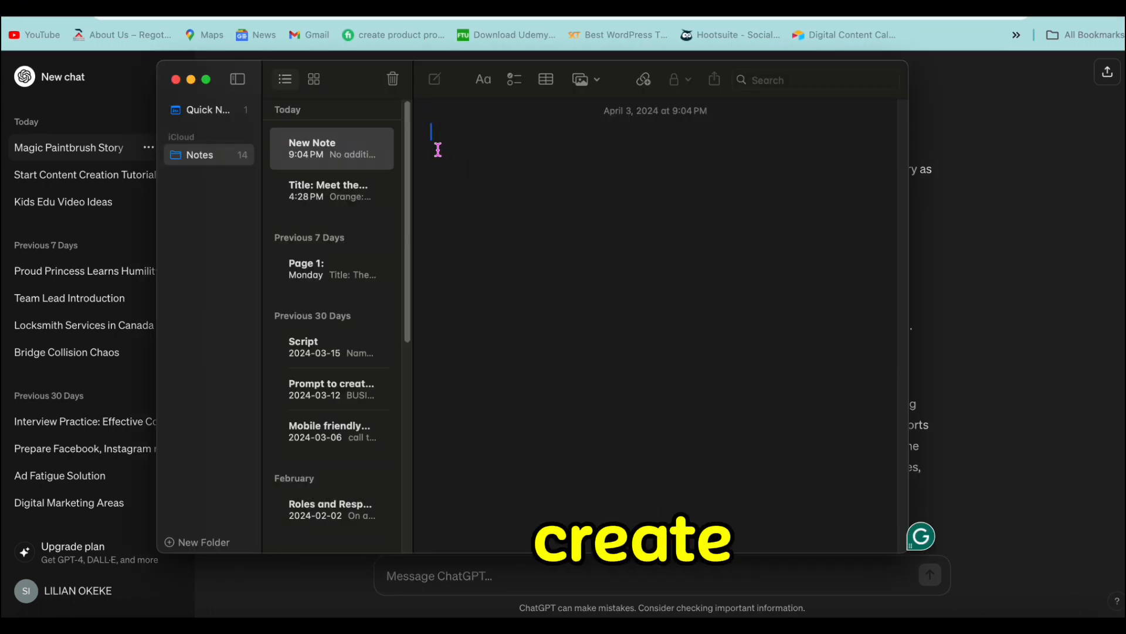
key(super+v)
mouse_move(507, 298)
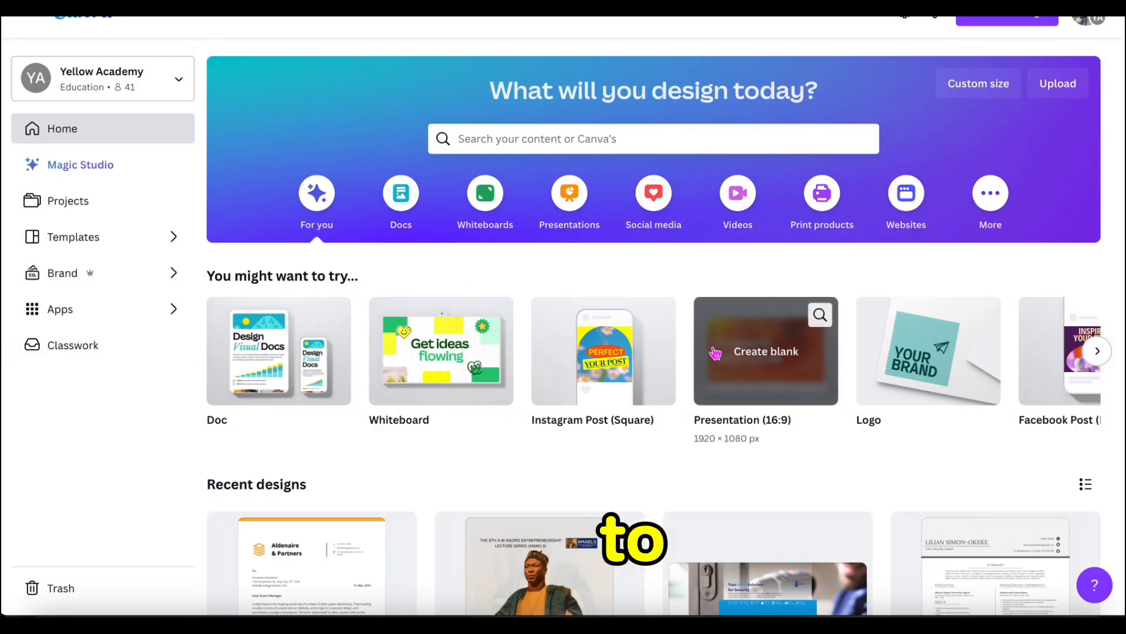
Step: Switch to Canva and create a new blank Story Book design, 8 × 8 in
click(1009, 21)
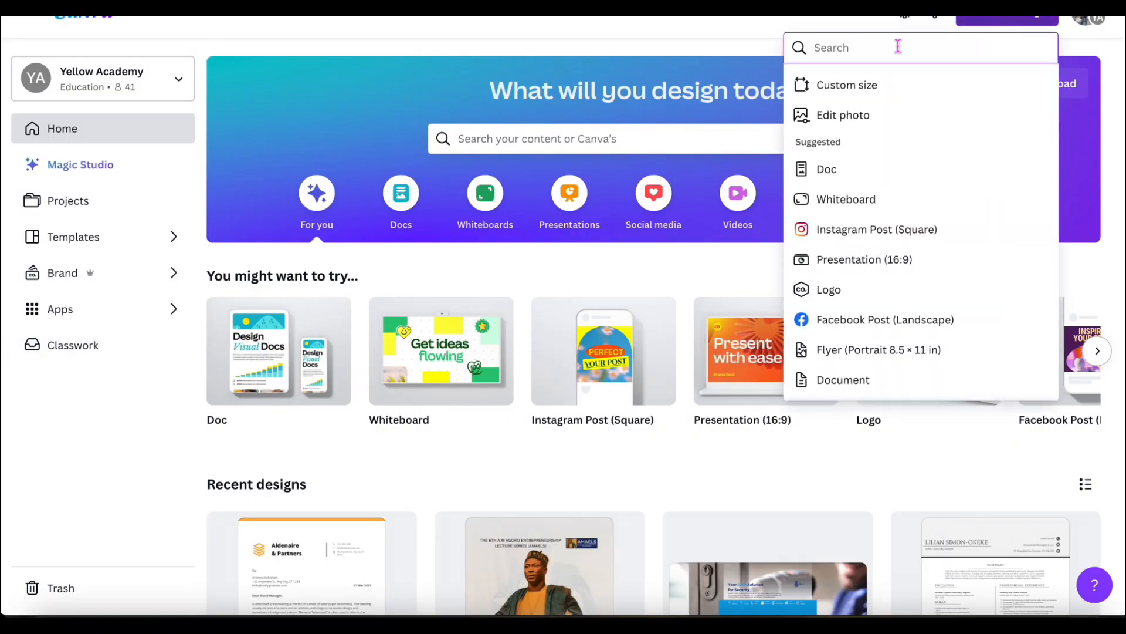
text(story)
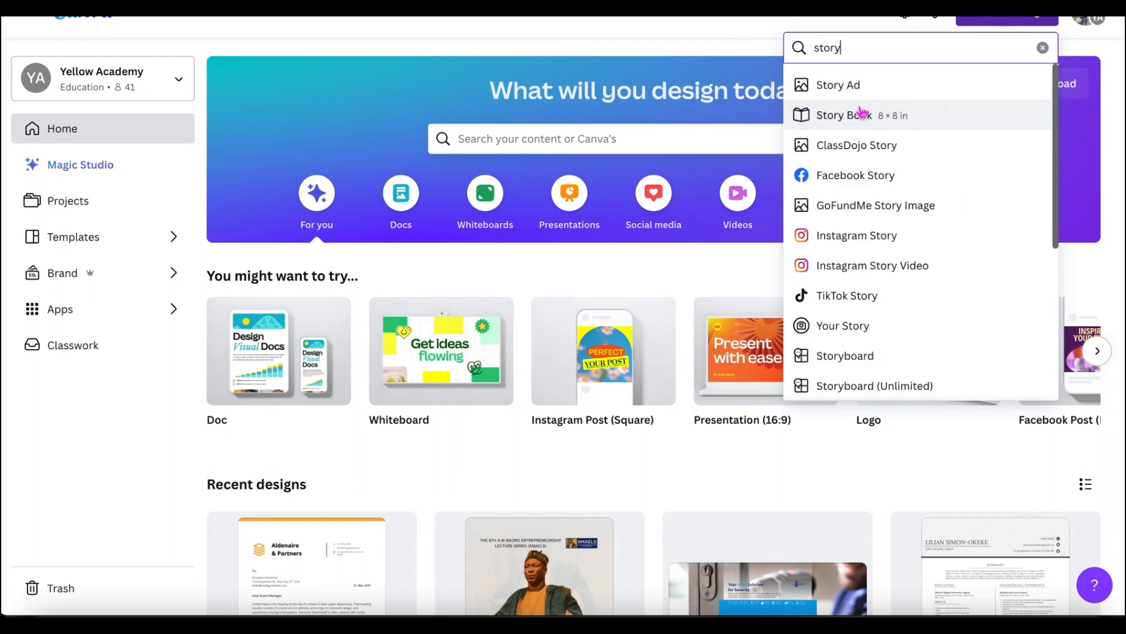
click(899, 126)
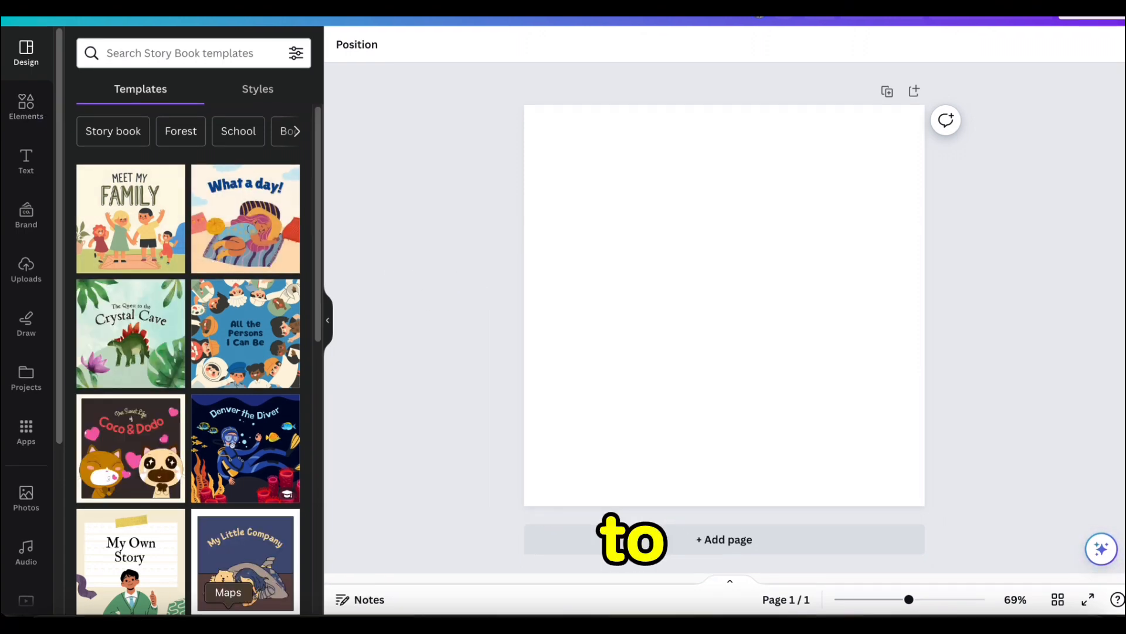
Step: Copy the Page 1 text of The Friendly Beast from the Notes app and return to the blank Canva page
click(441, 613)
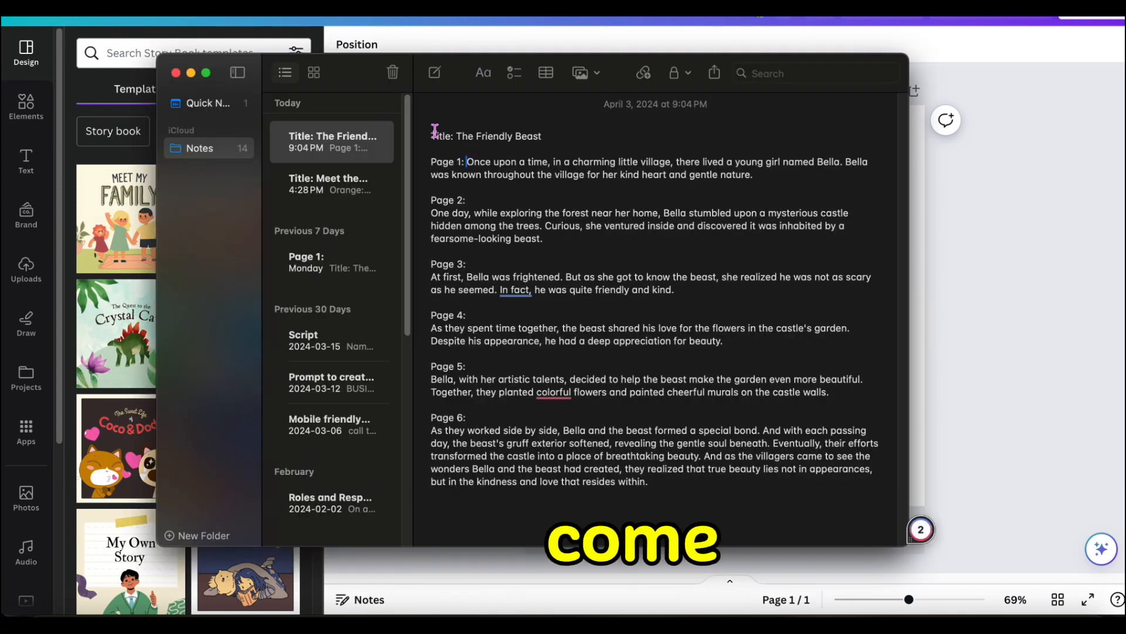
drag(467, 162, 753, 178)
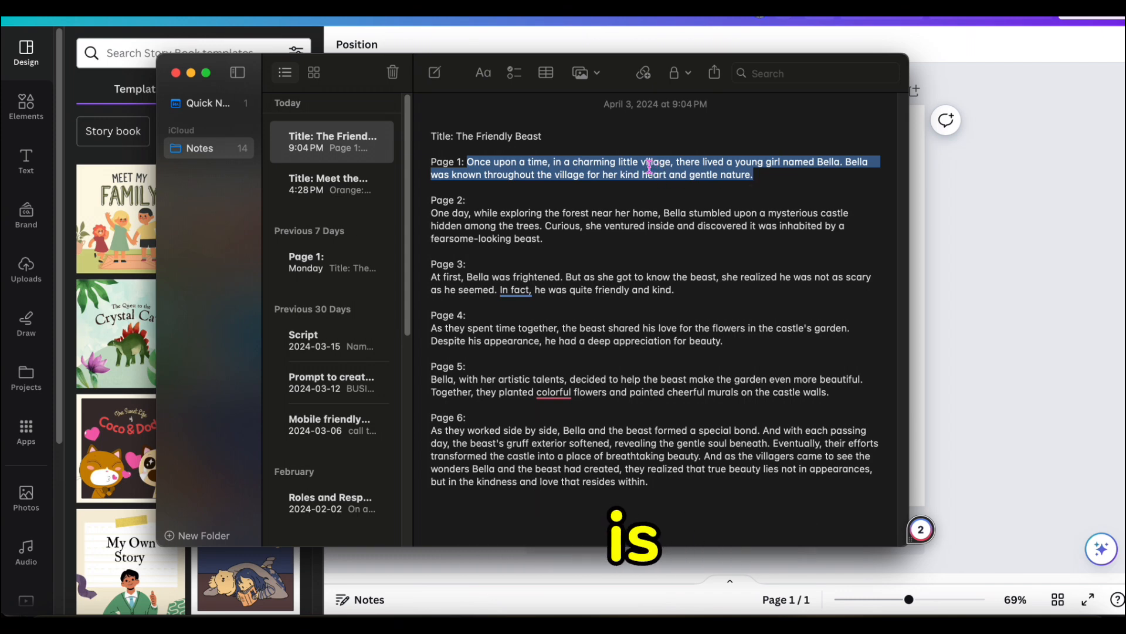
right_click(525, 171)
click(558, 141)
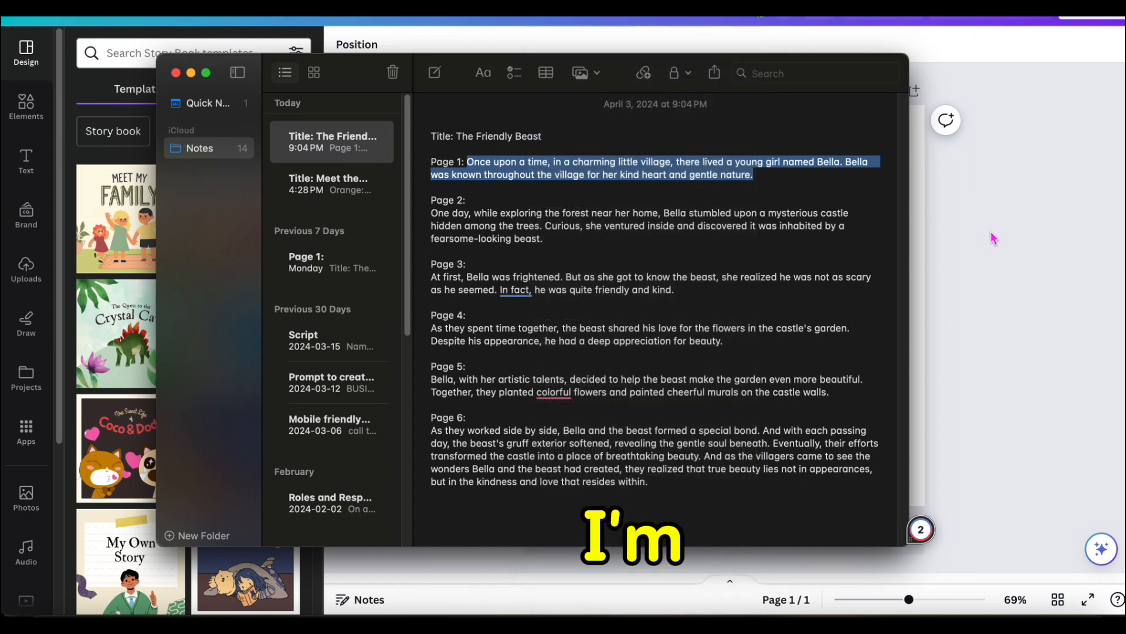
click(561, 330)
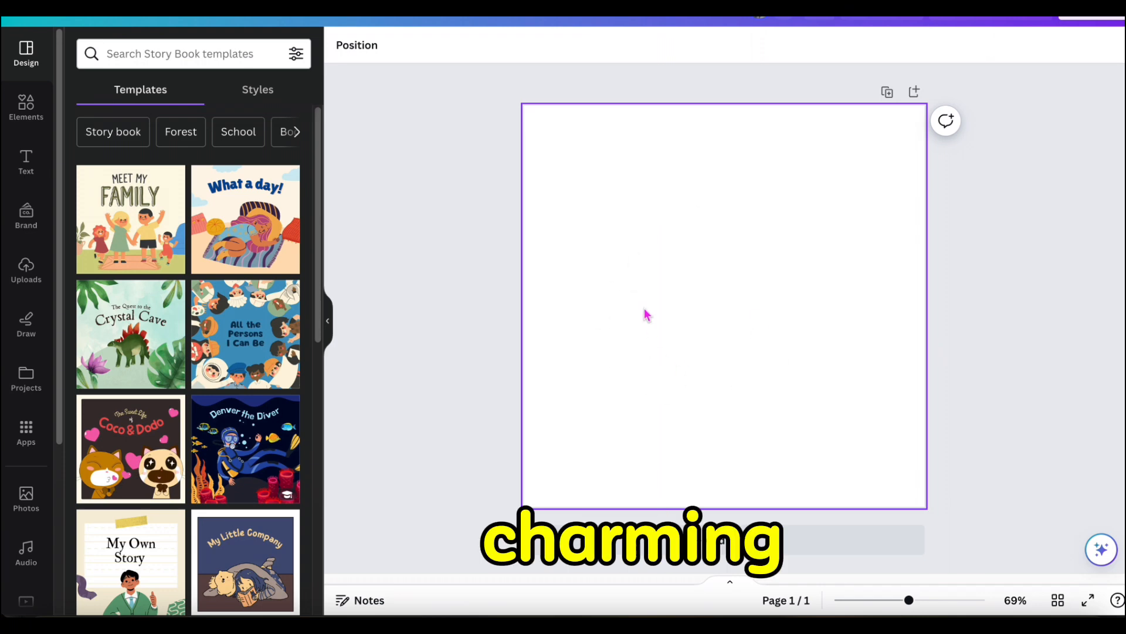
Step: Open the Magic Media app and enter the image description "a picture illustration of a beautiful young girl in the village square."
click(26, 435)
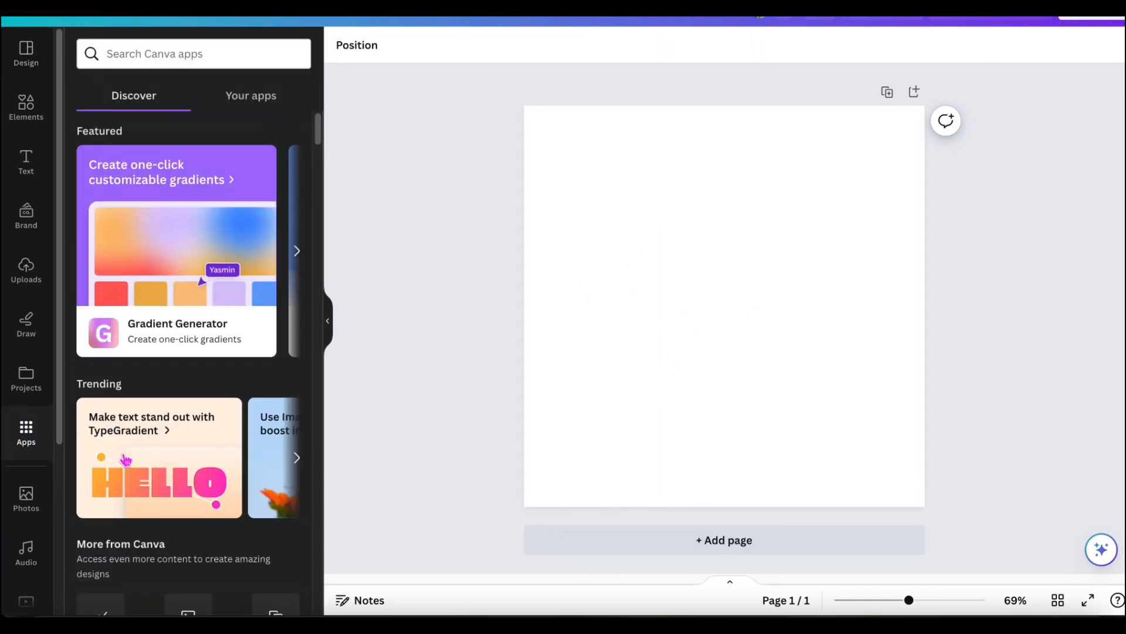
scroll(125, 460, down, 5)
scroll(125, 460, down, 3)
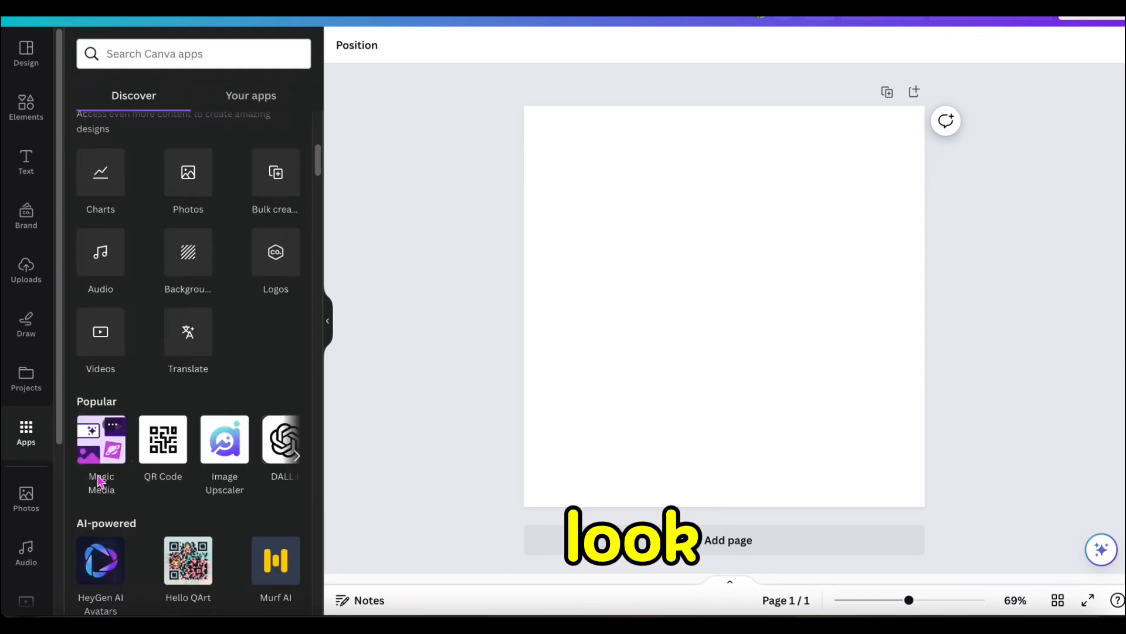
click(100, 446)
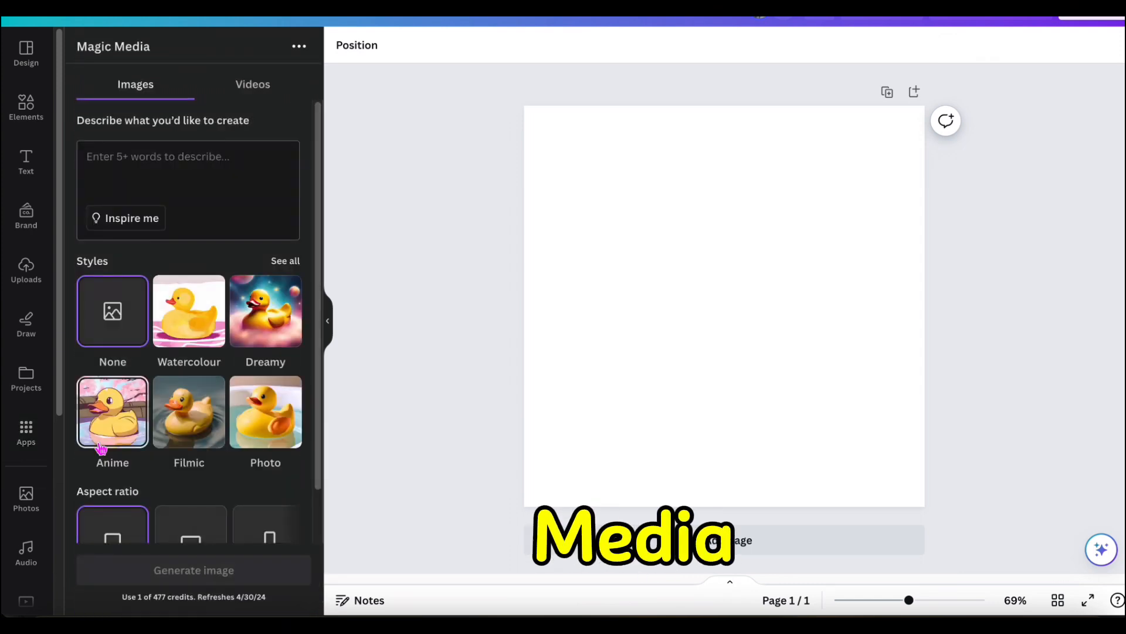
key(ctrl+v)
click(133, 156)
text(illustration)
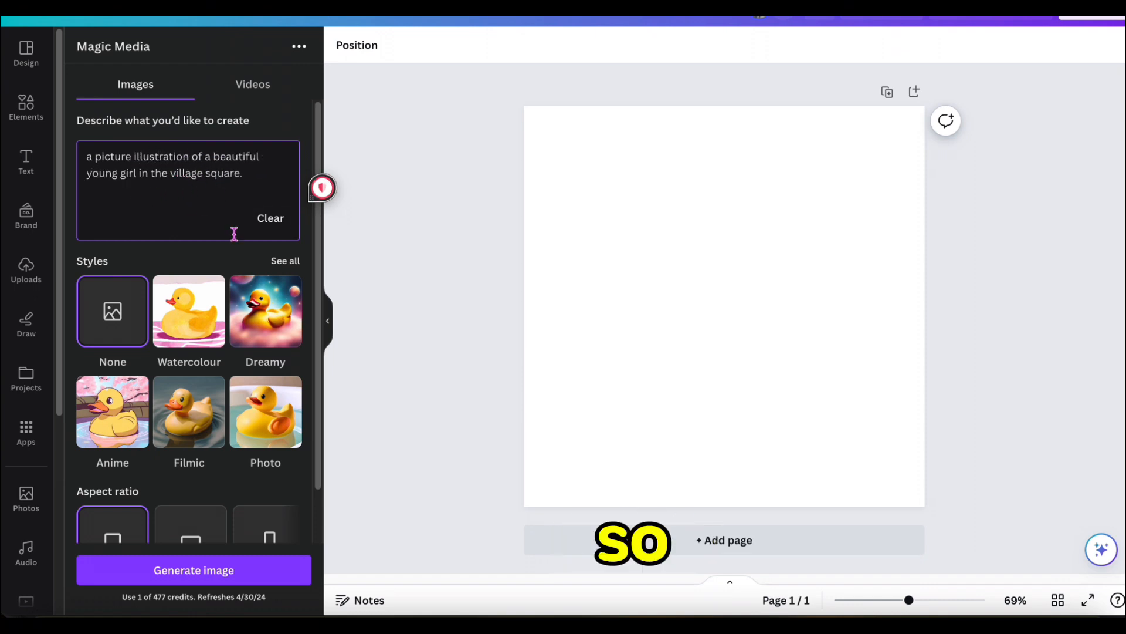
Step: Choose the Dreamy style from the full style list and generate the images of the girl
scroll(135, 237, down, 1)
scroll(135, 238, up, 1)
scroll(265, 265, down, 1)
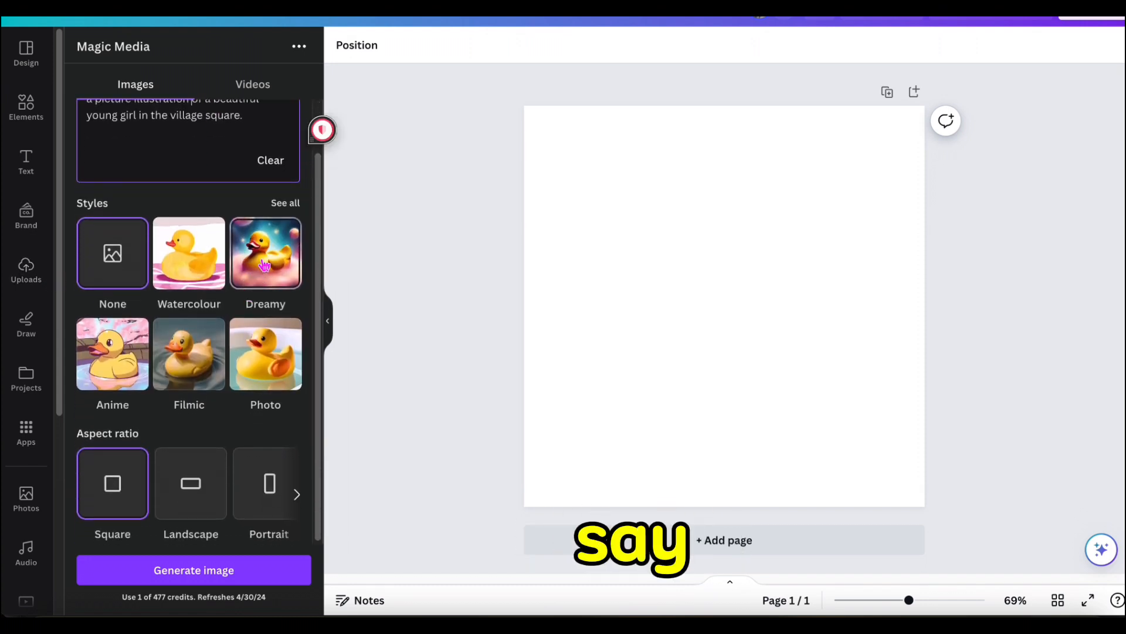
click(284, 204)
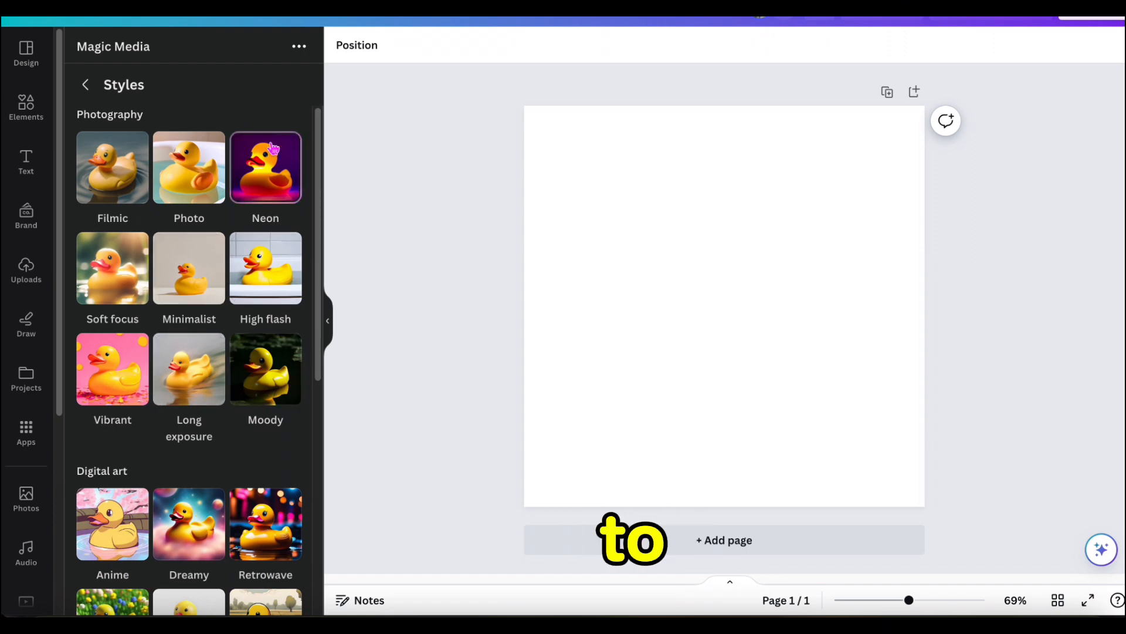
click(178, 527)
scroll(162, 412, down, 1)
scroll(162, 414, down, 1)
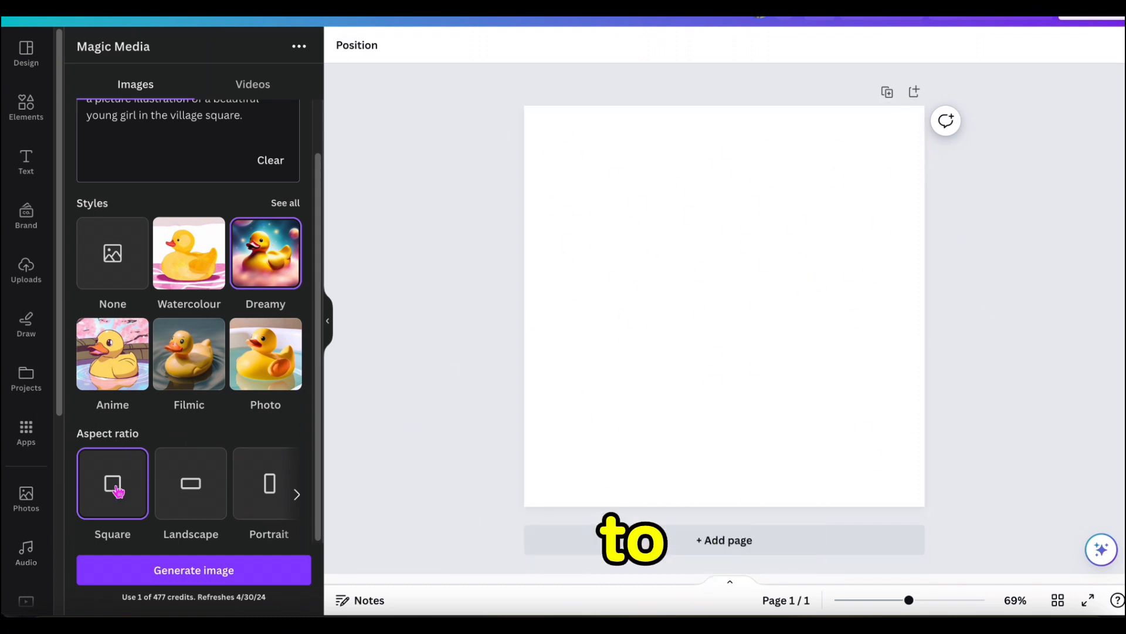
click(151, 572)
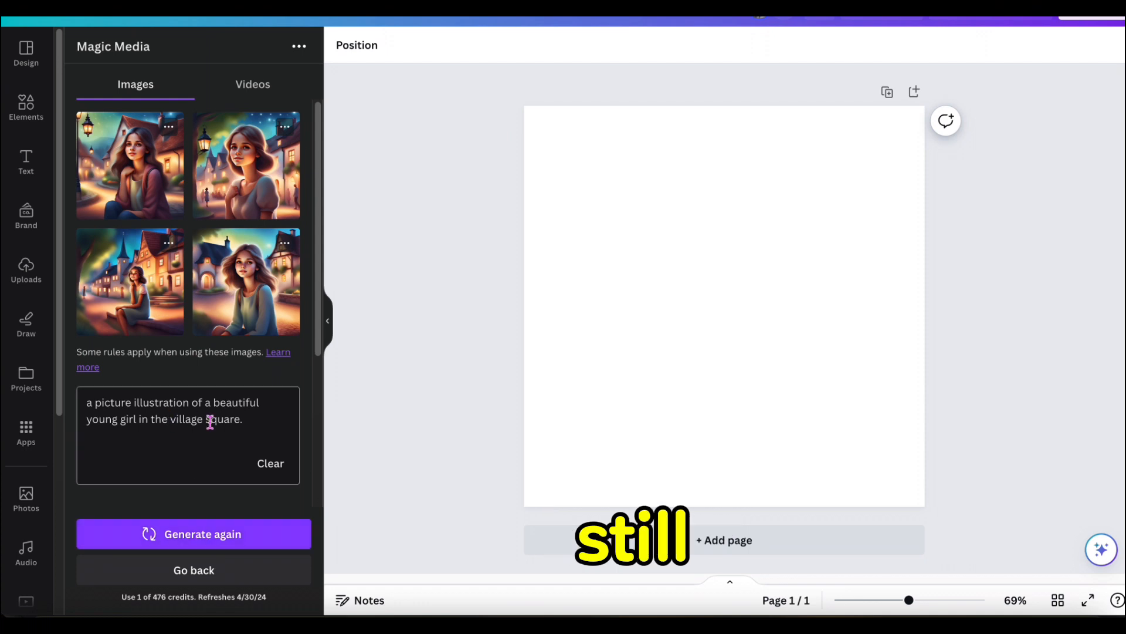
Step: Insert "in pink dress" after "young girl" in the image description and generate the images again
click(247, 419)
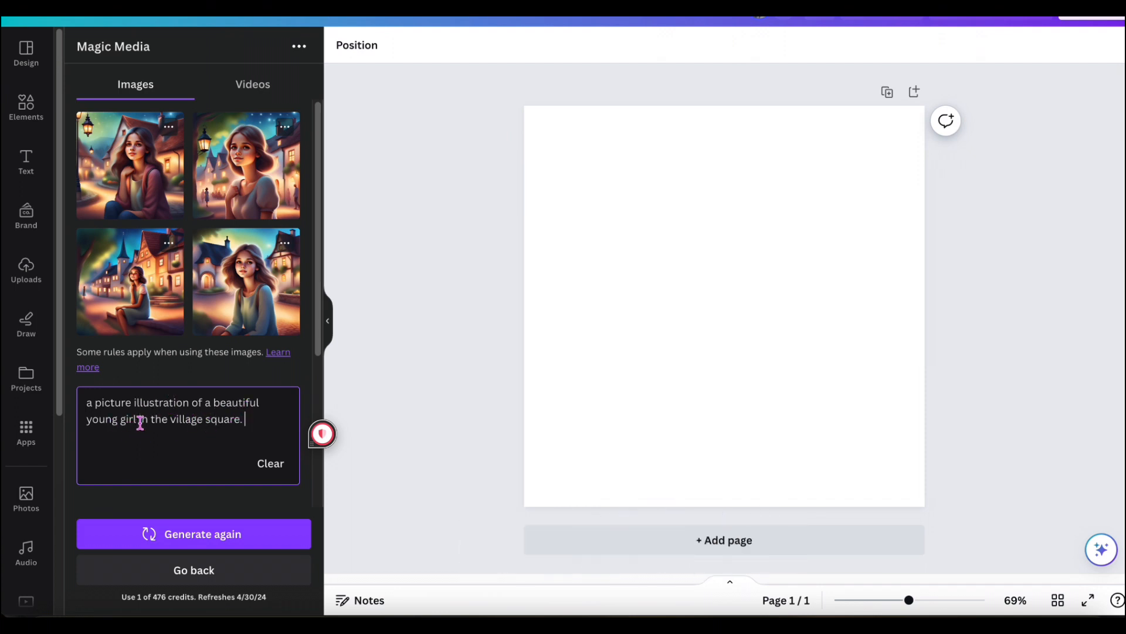
text(in pink )
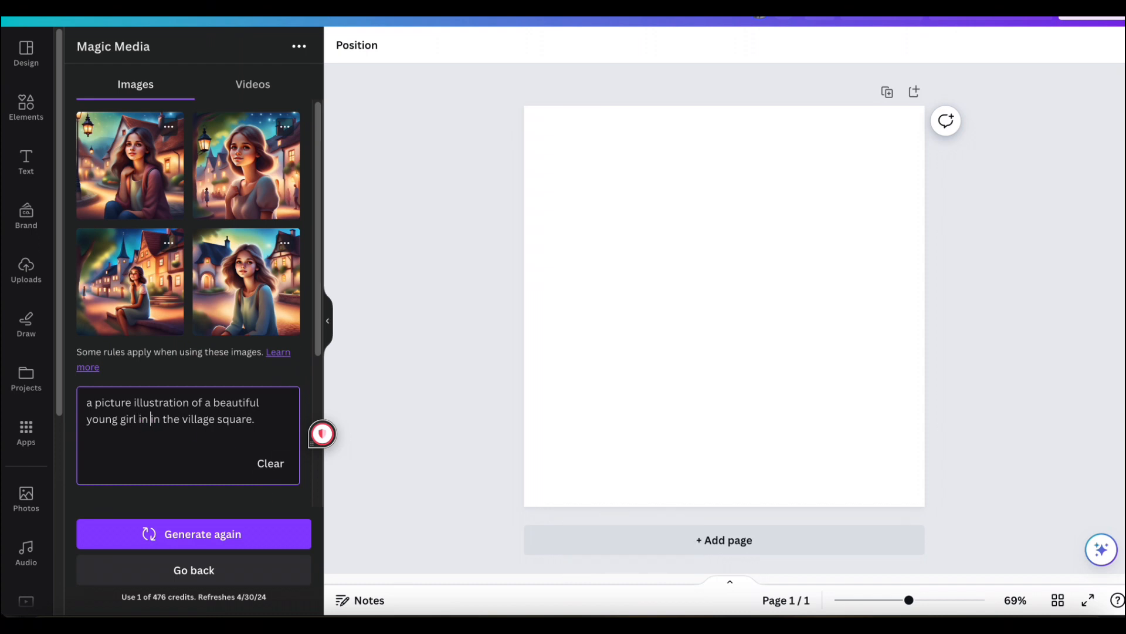
text(dress)
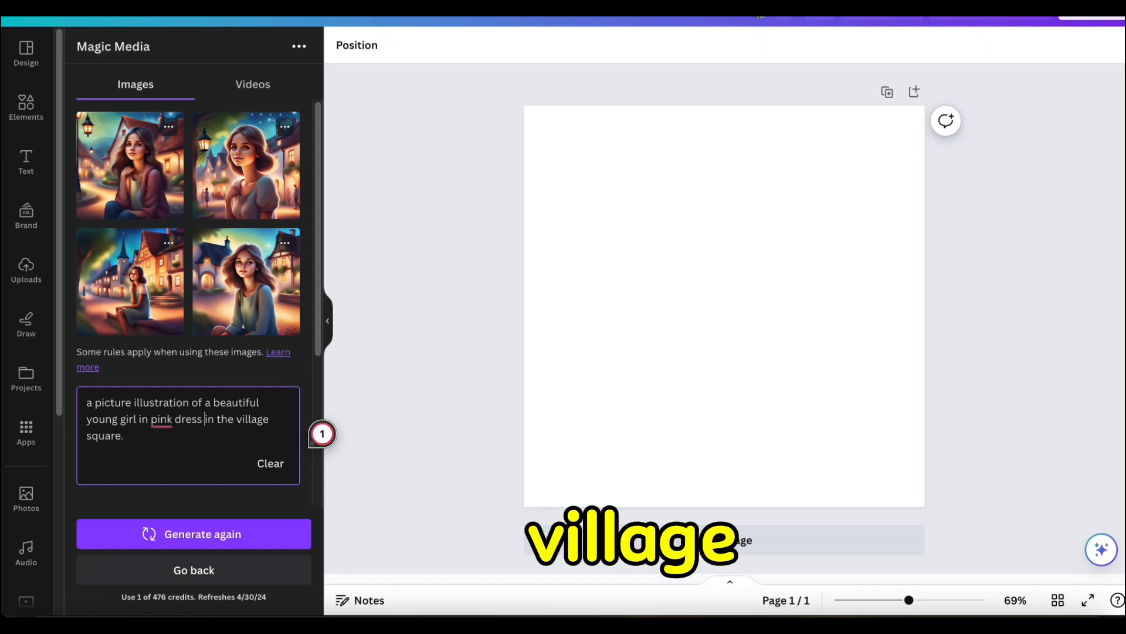
click(193, 537)
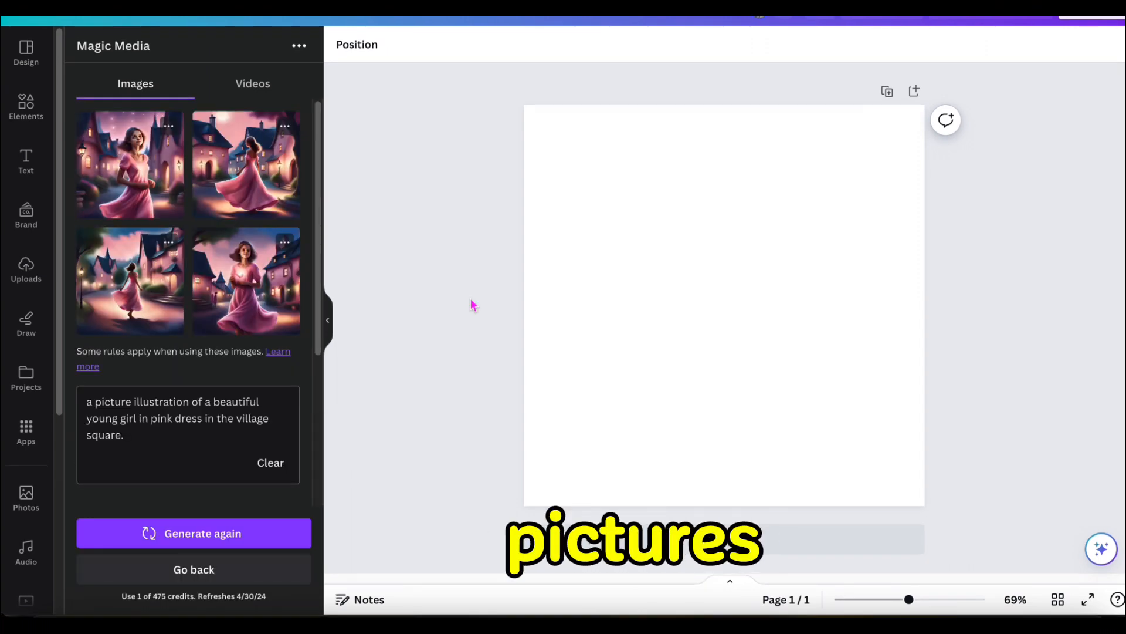
Step: Add two blank pages to the story book after page 1
click(914, 91)
scroll(789, 188, up, 5)
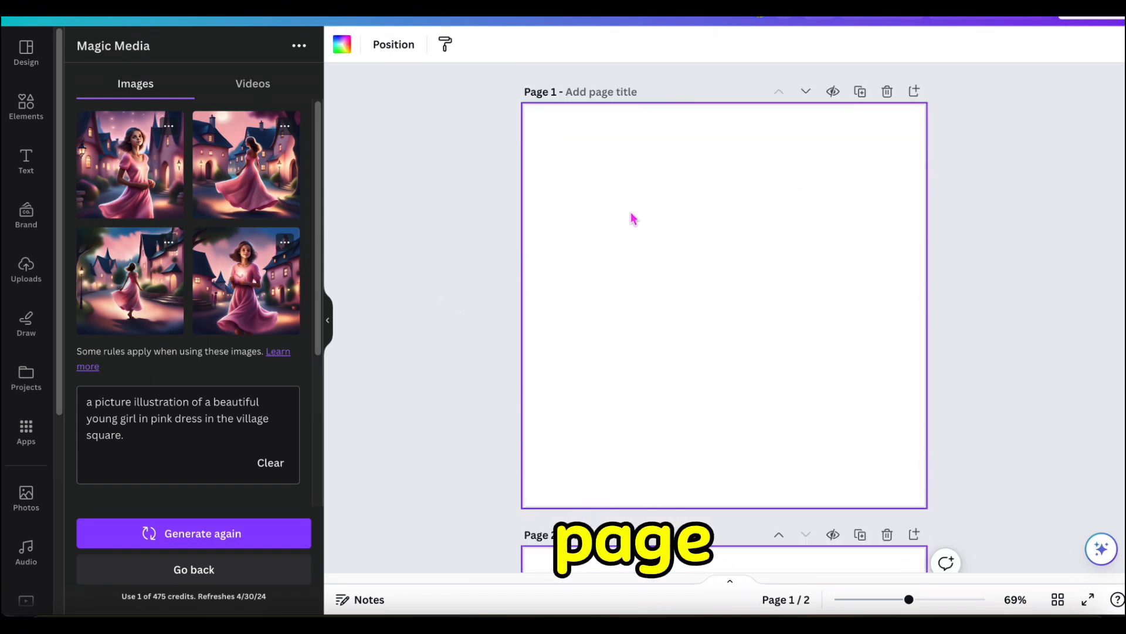
scroll(720, 263, down, 3)
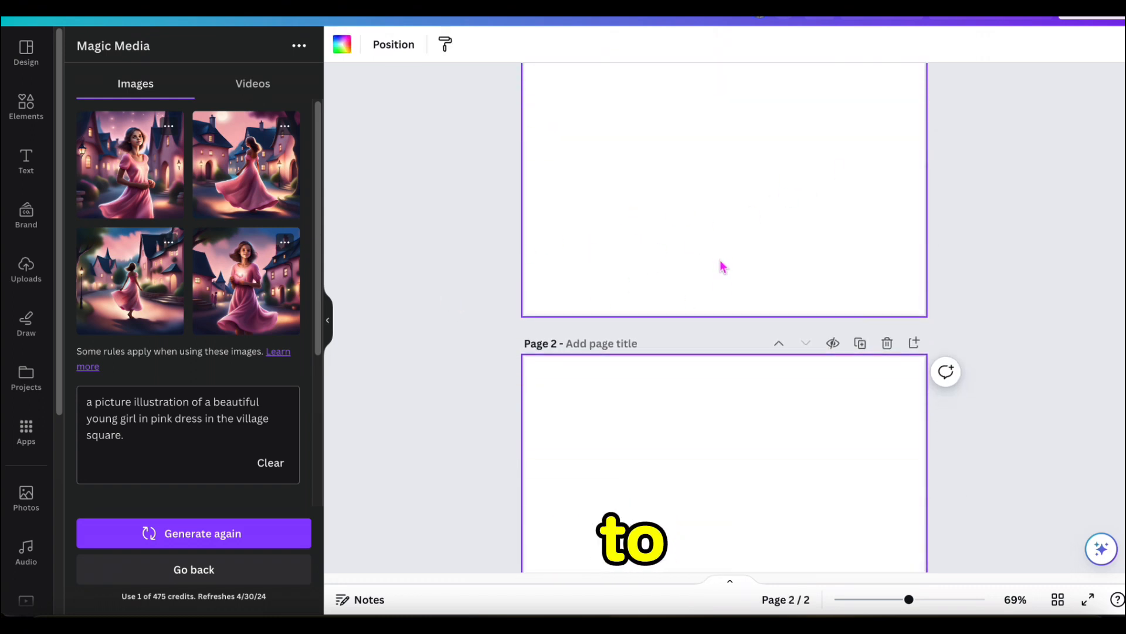
scroll(721, 266, down, 4)
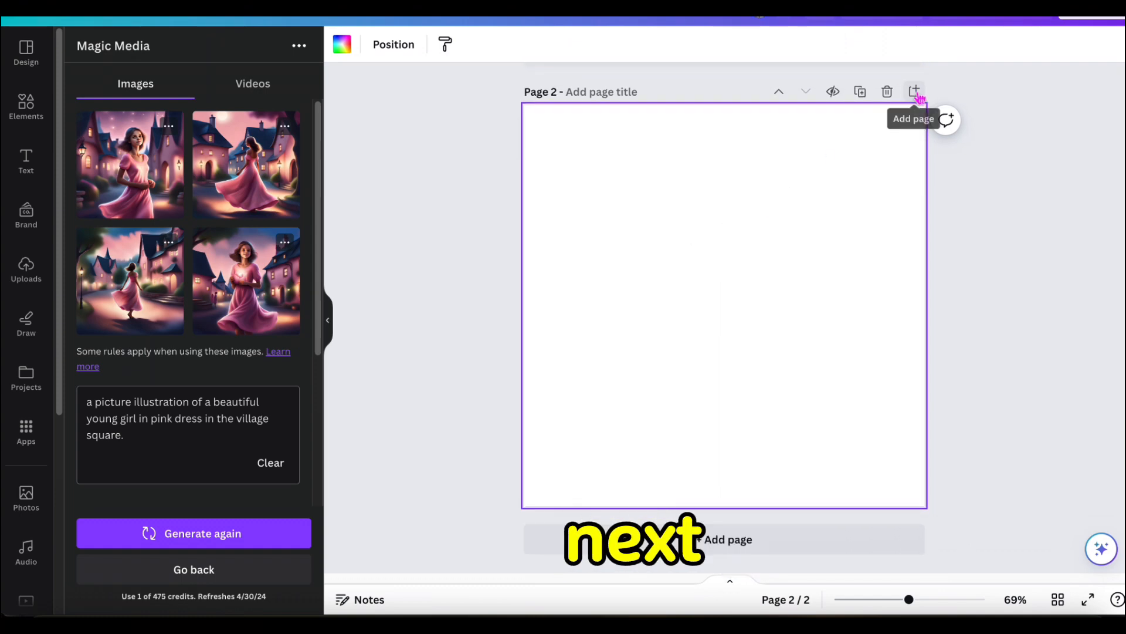
click(918, 93)
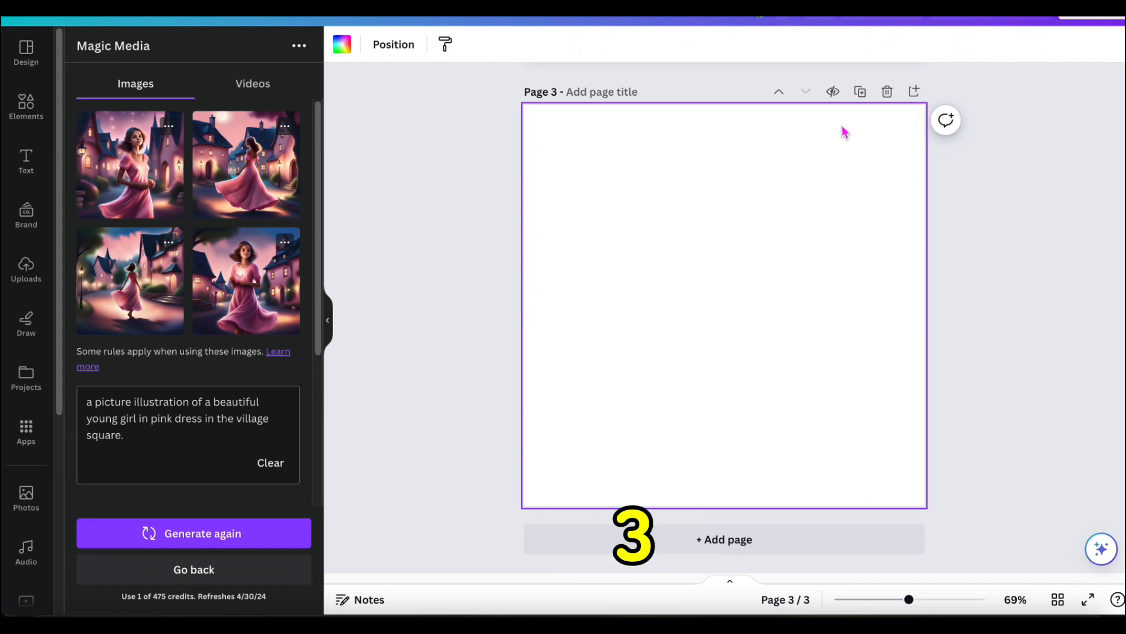
Step: Insert all four generated images of the girl in the pink dress on page 3 and spread them across the page
click(253, 267)
click(243, 168)
click(114, 171)
click(120, 276)
drag(779, 288, 548, 316)
drag(734, 328, 909, 355)
drag(782, 355, 918, 233)
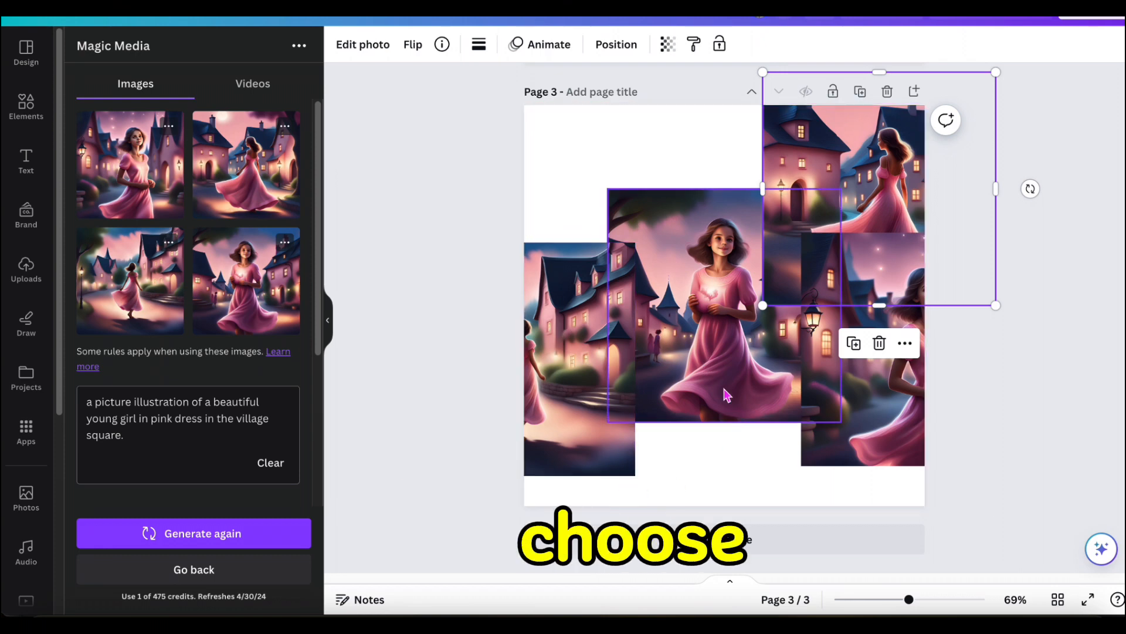
drag(730, 322, 628, 259)
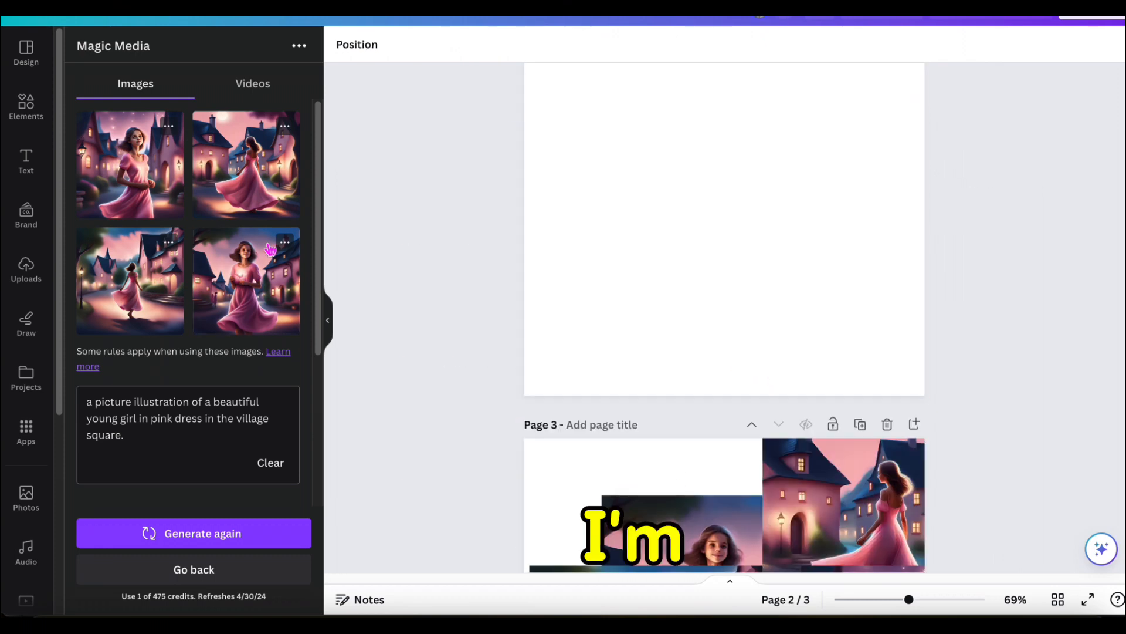
Step: Set the generated image of the girl seen from behind on the village path as page 2's full-page background
drag(131, 293, 573, 151)
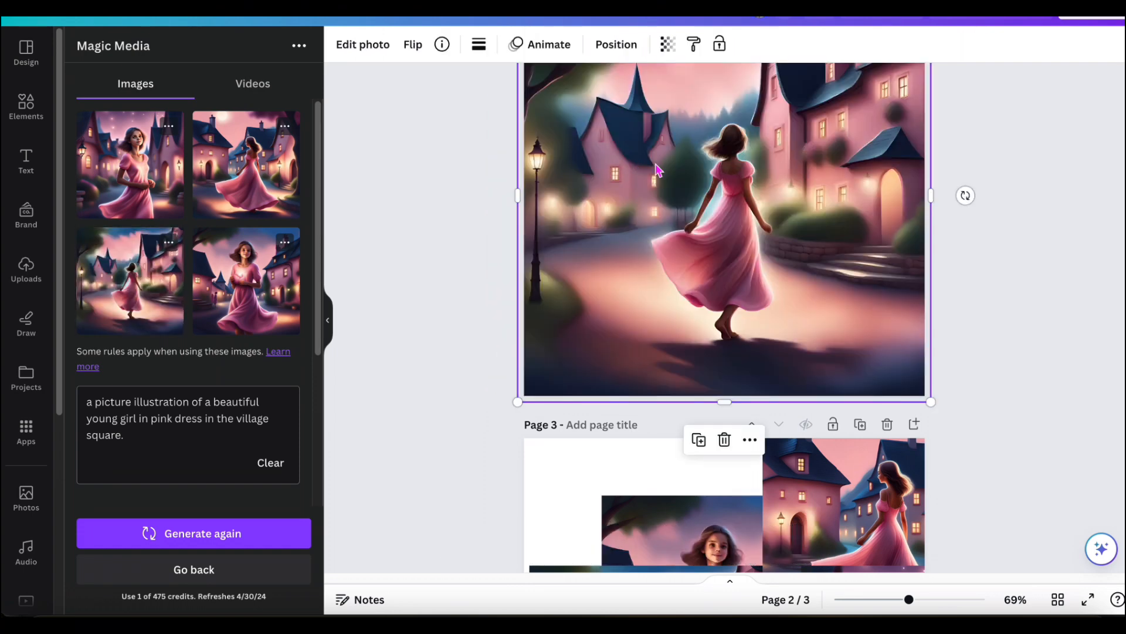
scroll(657, 170, up, 3)
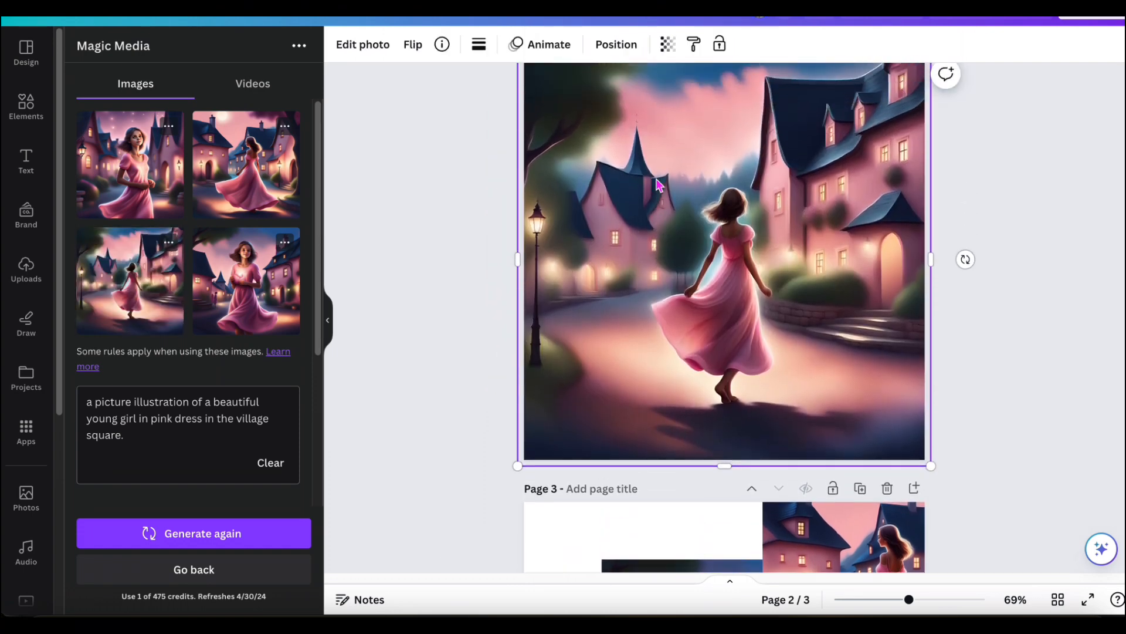
click(425, 240)
scroll(950, 202, up, 2)
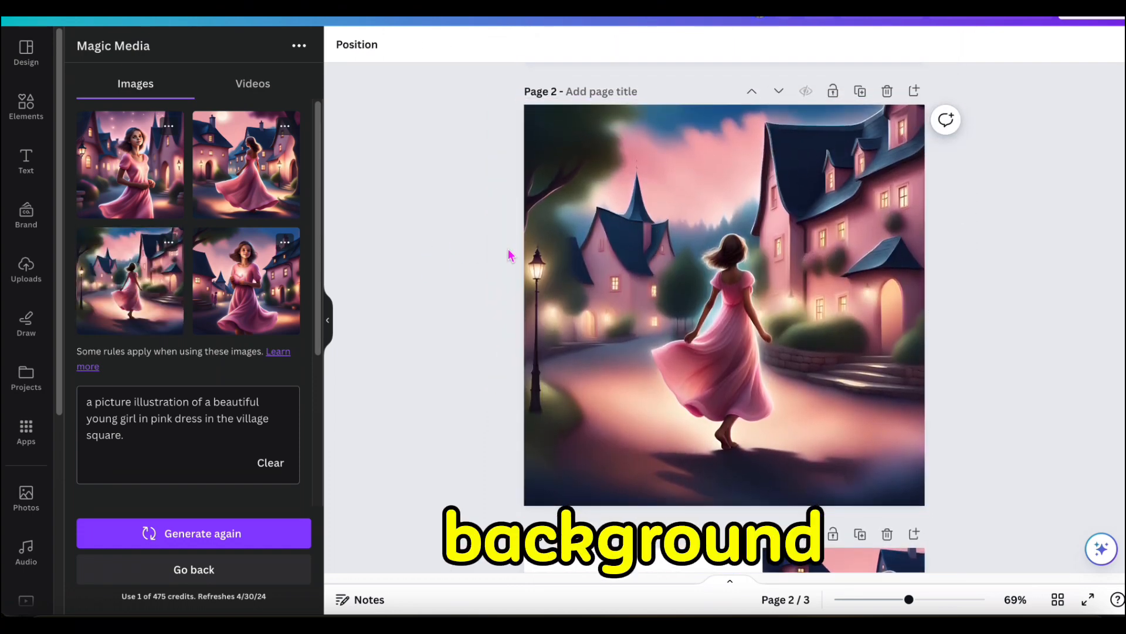
Step: Add a subheading with the story's opening, "Once upon a time, in a charming little village...", scaled to size 18.4 over page 2's lower part
click(28, 170)
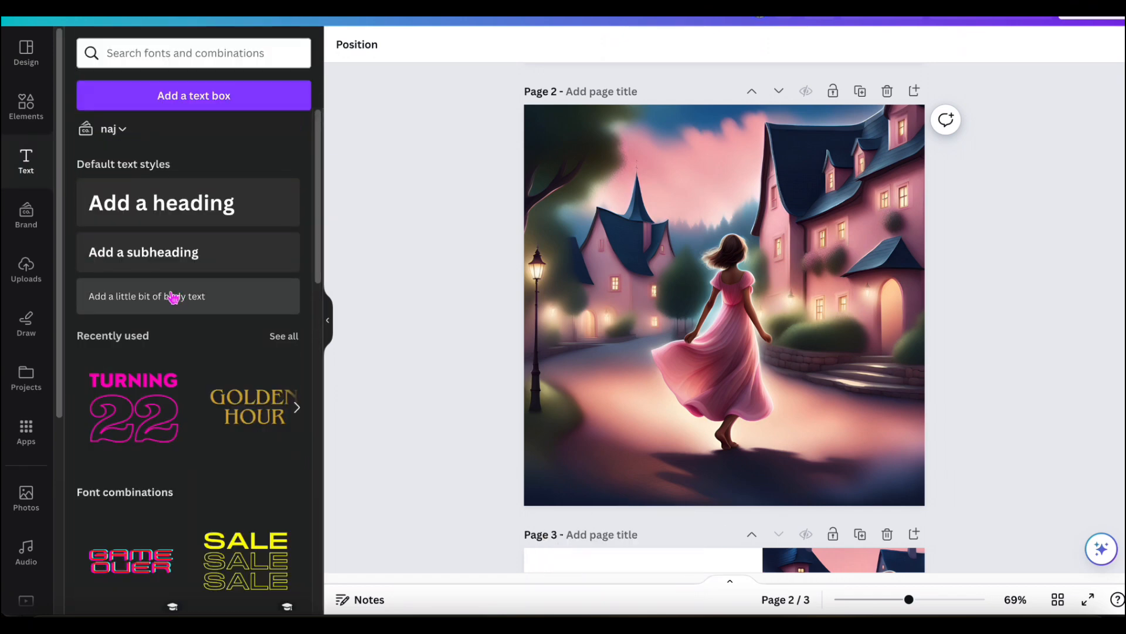
click(160, 254)
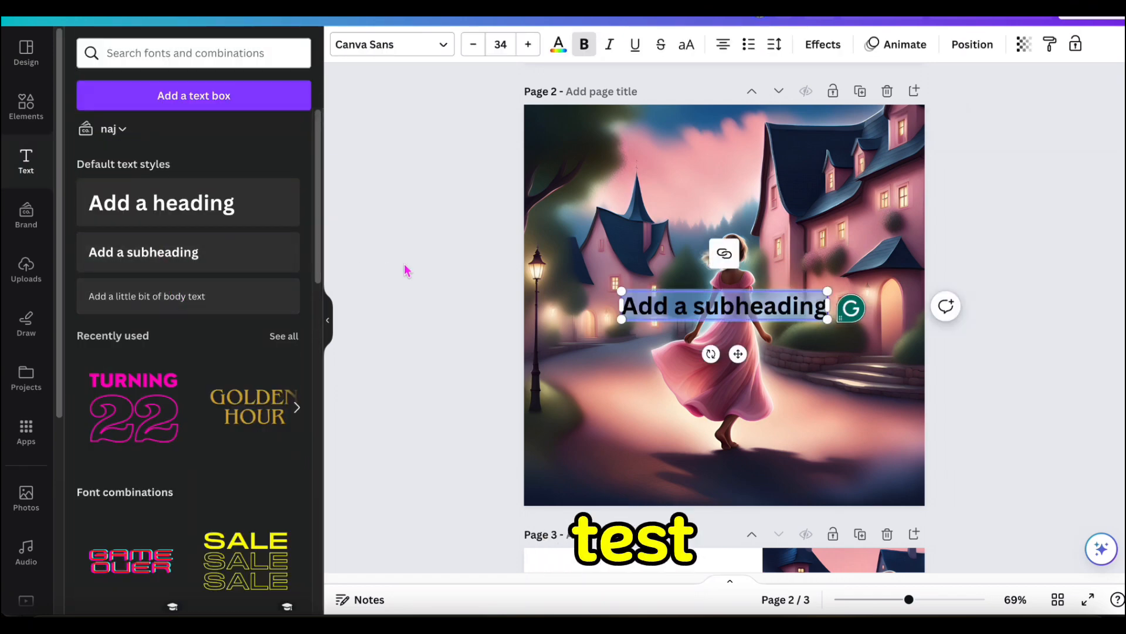
text(Once upon a time, in a charming little village, there lived a young girl named Bella. Bella was known throughout the village for her kind heart and gentle nature.)
drag(924, 483, 759, 401)
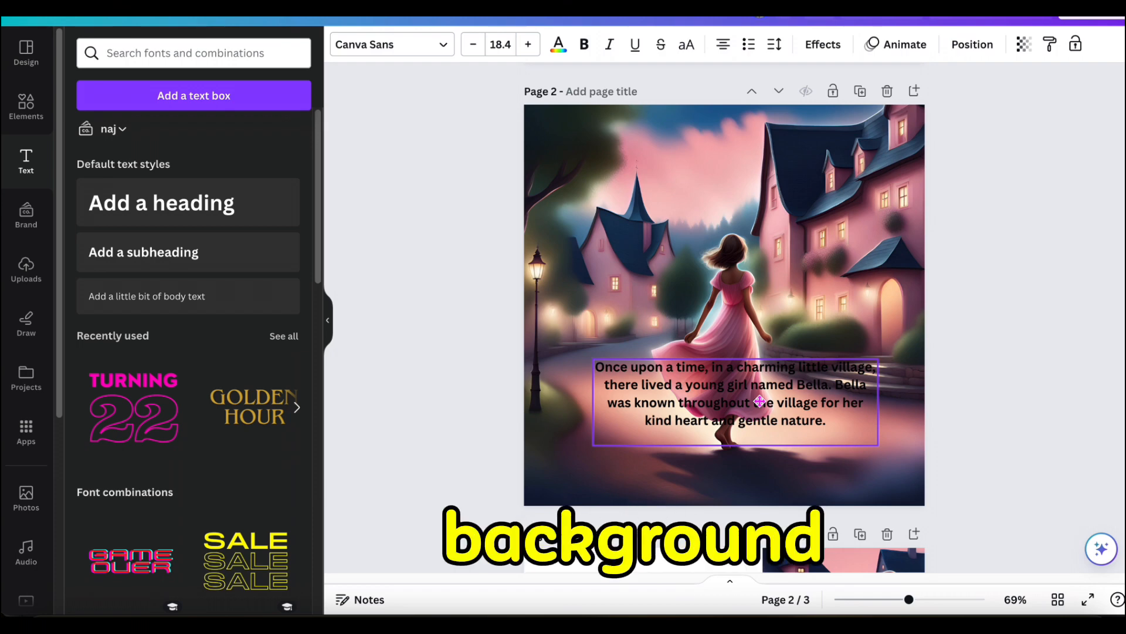
drag(760, 401, 760, 401)
click(484, 274)
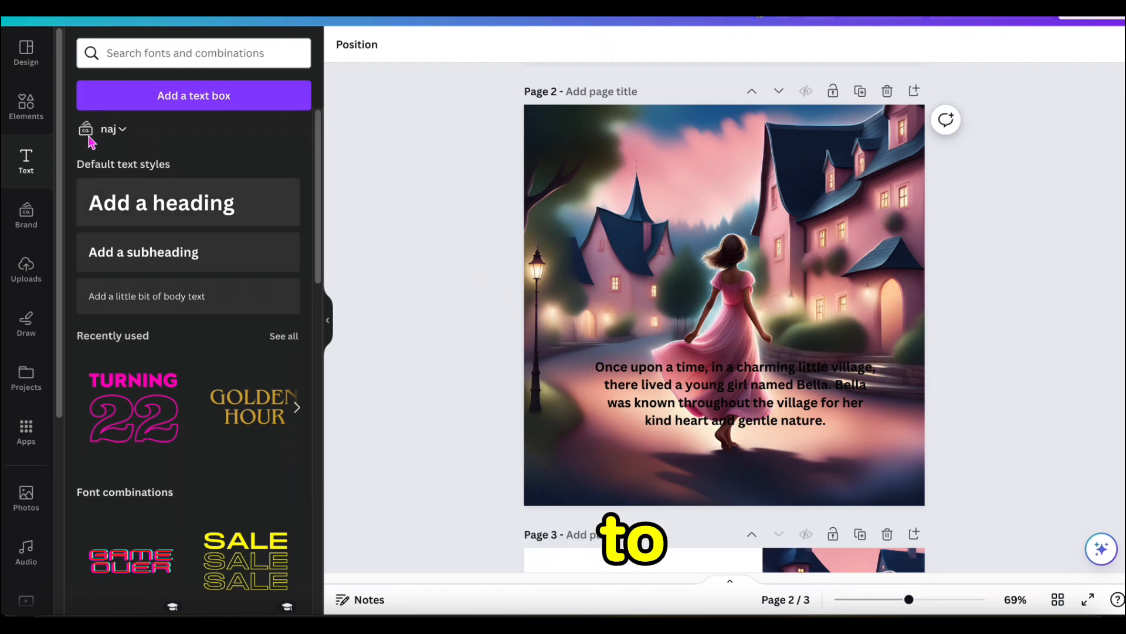
Step: Search the elements for "gradient" and show all matching graphics
click(28, 107)
click(179, 51)
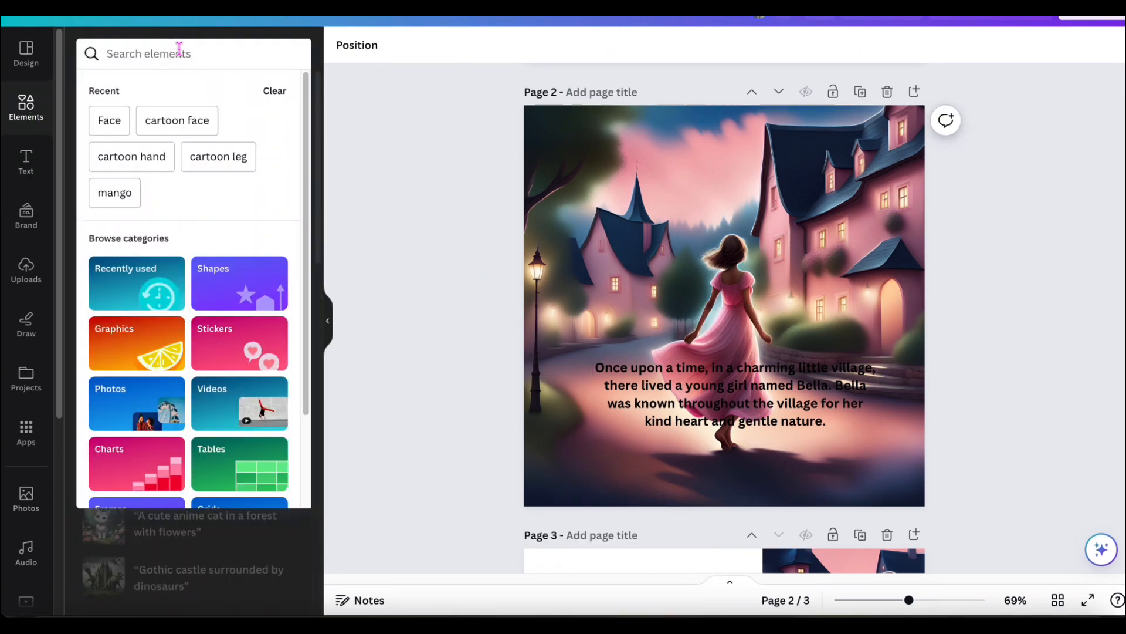
text(gra)
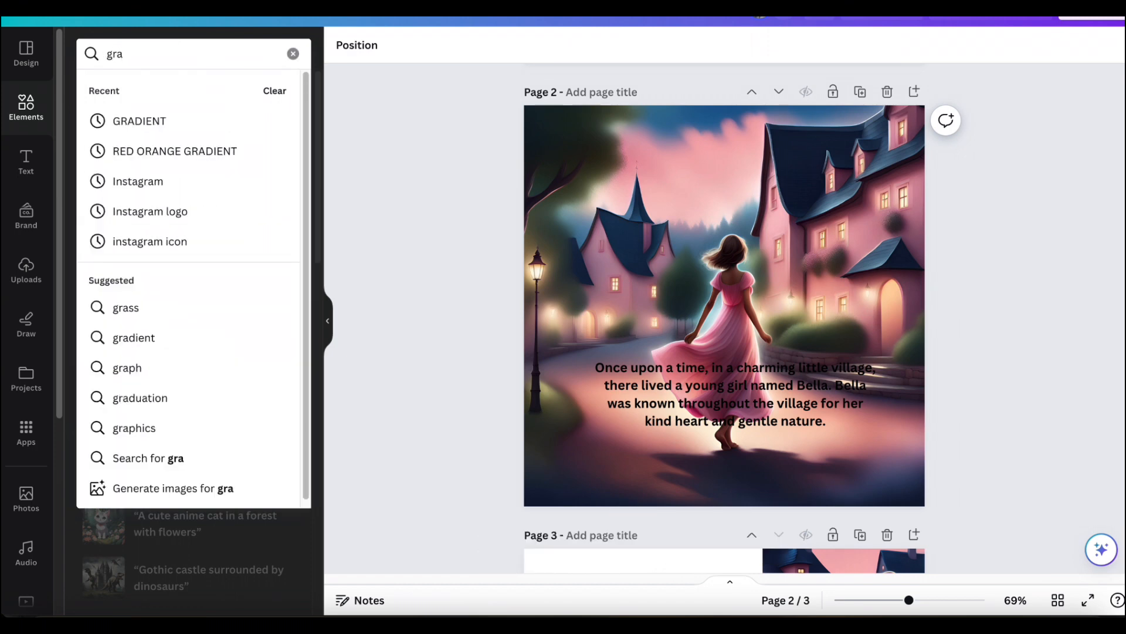
text(dient)
key(Return)
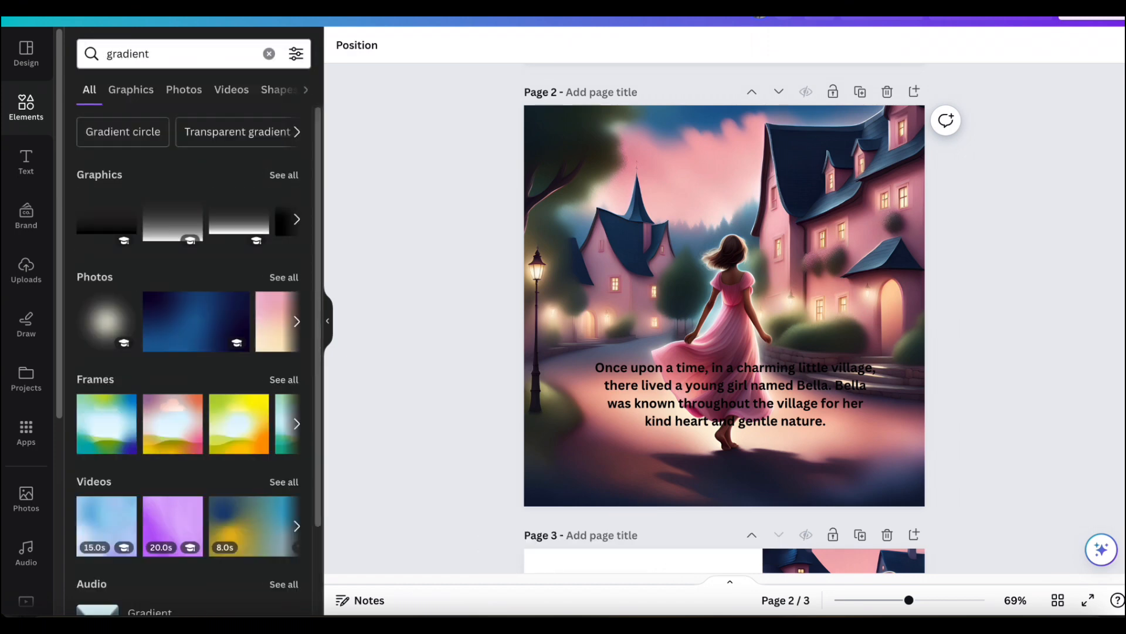
click(284, 176)
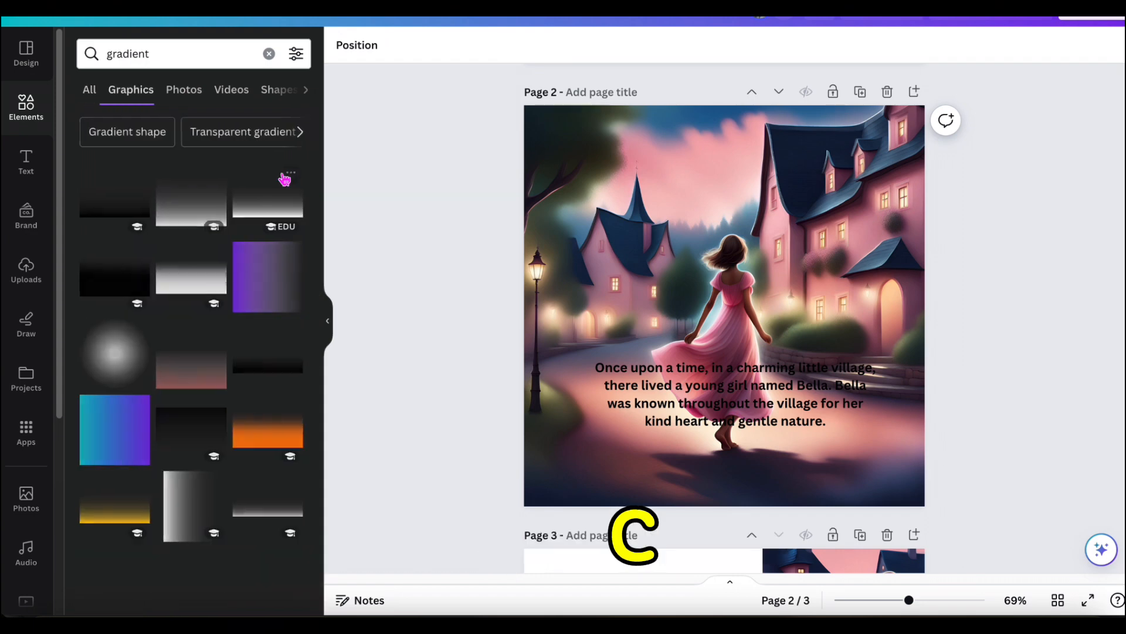
Step: Insert the blue fading gradient on page 2, enlarge it to 11.09 by 3.15 in and place it along the page's lower edge
scroll(235, 385, down, 6)
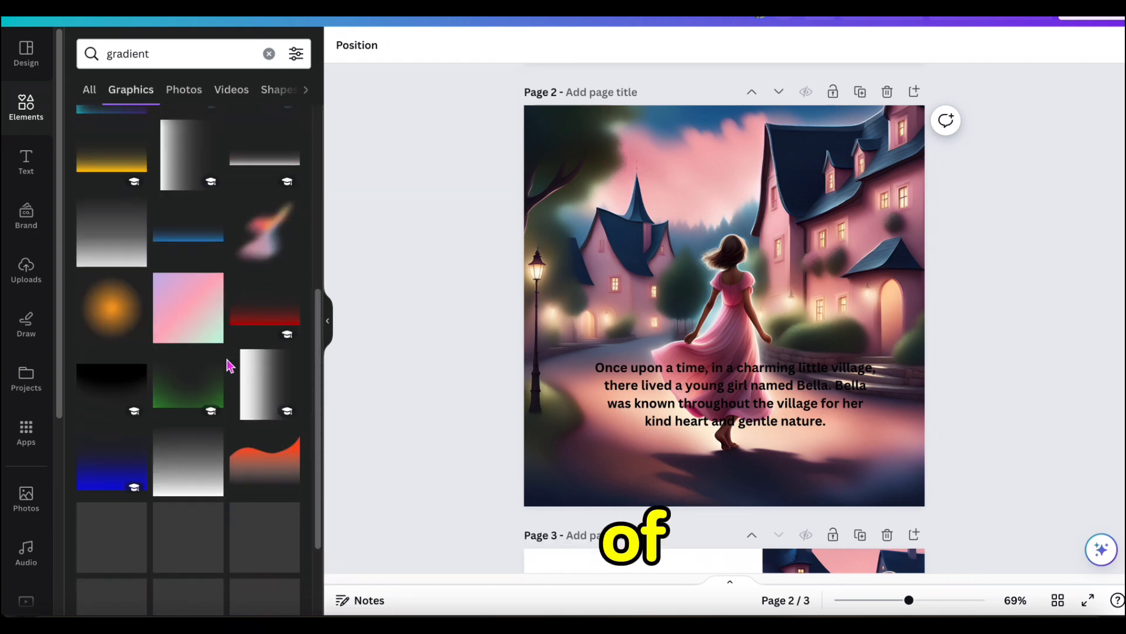
scroll(224, 363, down, 5)
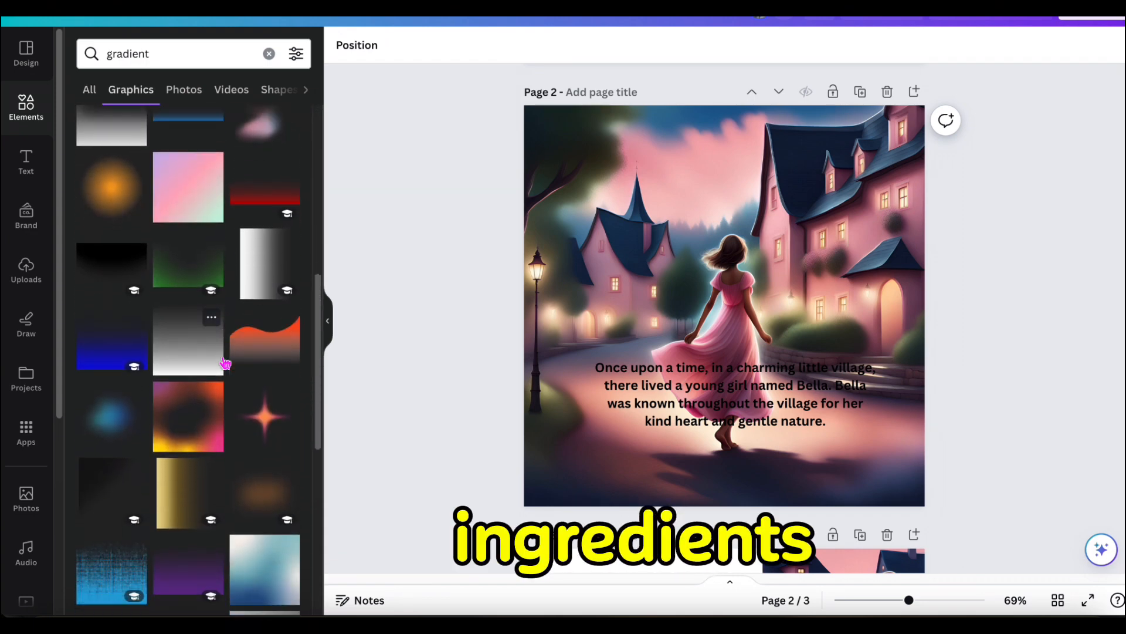
scroll(225, 363, down, 5)
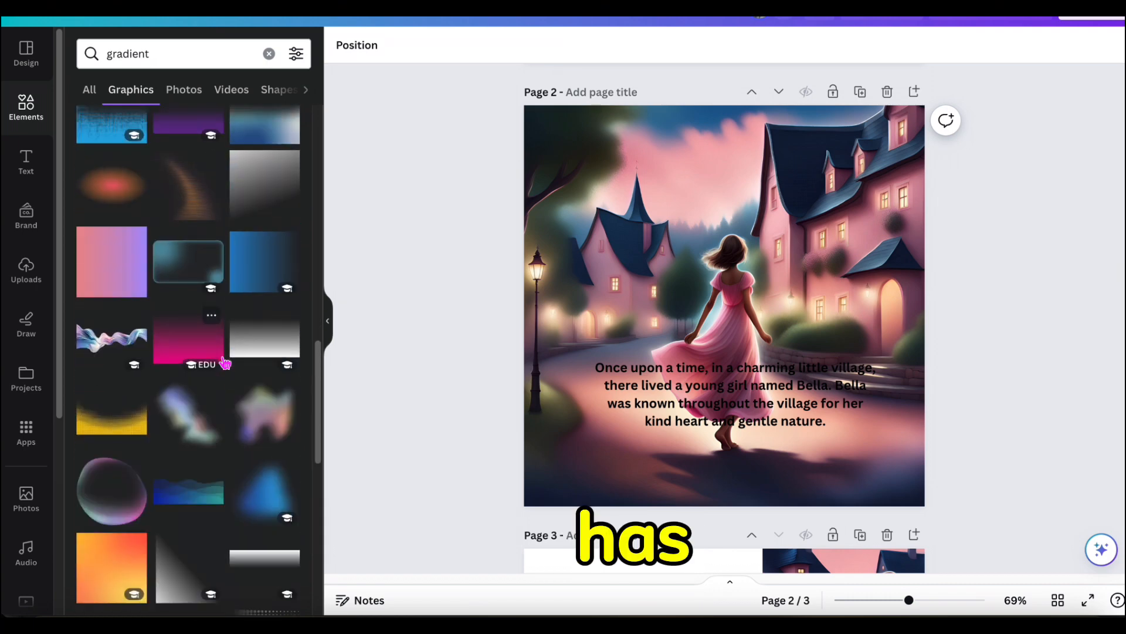
scroll(225, 362, down, 10)
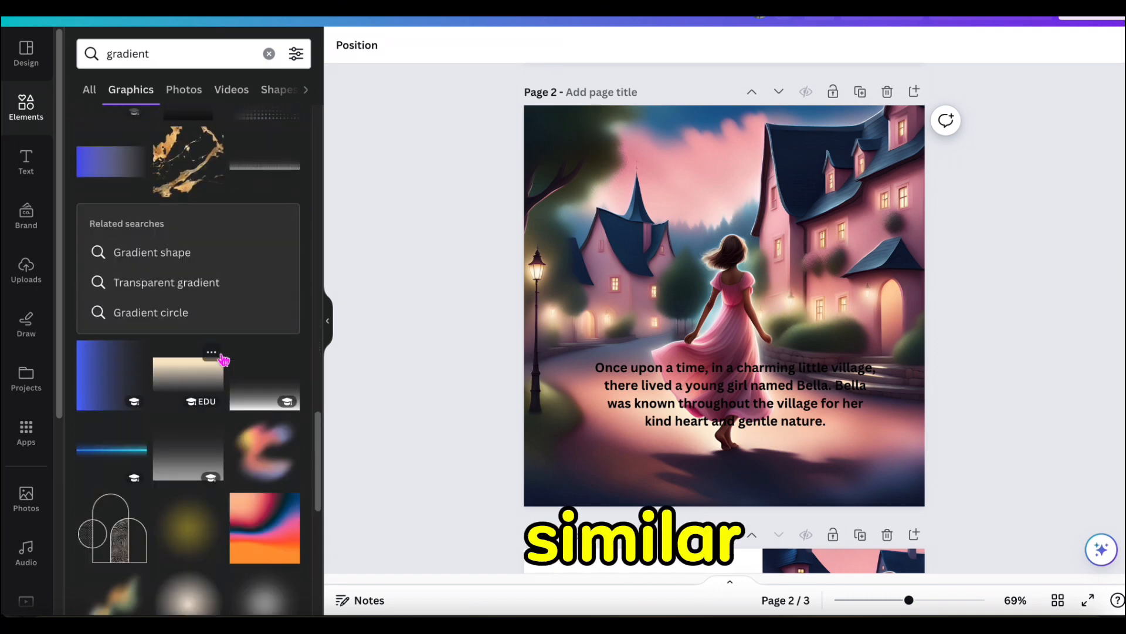
scroll(225, 362, down, 10)
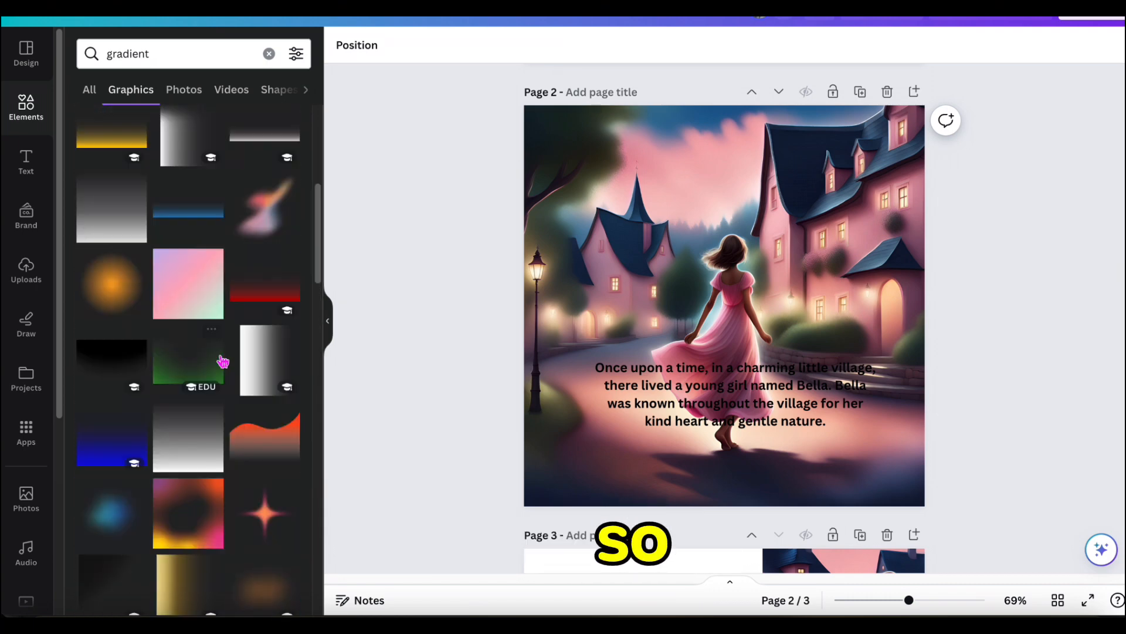
scroll(207, 372, up, 3)
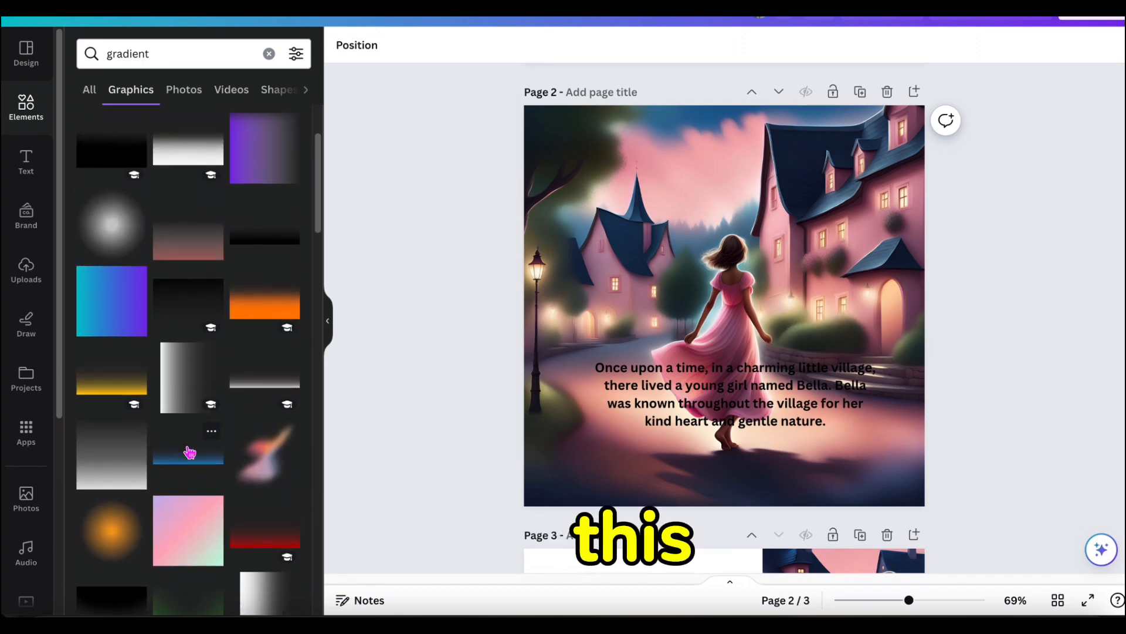
click(183, 458)
drag(575, 346, 329, 417)
drag(457, 354, 533, 441)
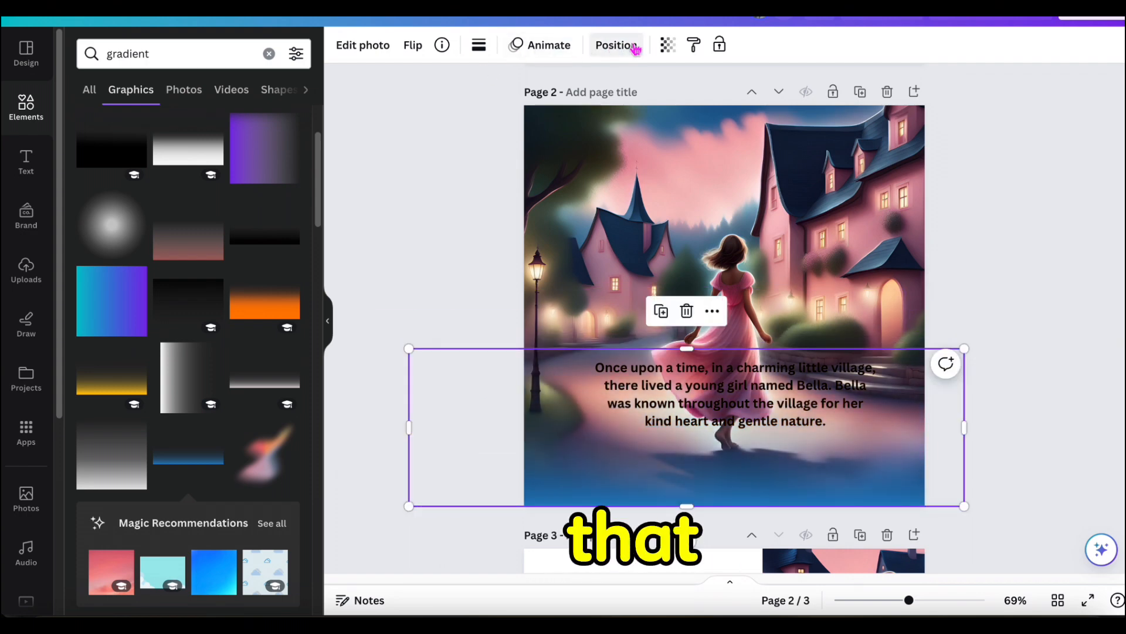
Step: Arrange the blue gradient behind the story text but in front of the background picture
click(622, 45)
click(246, 87)
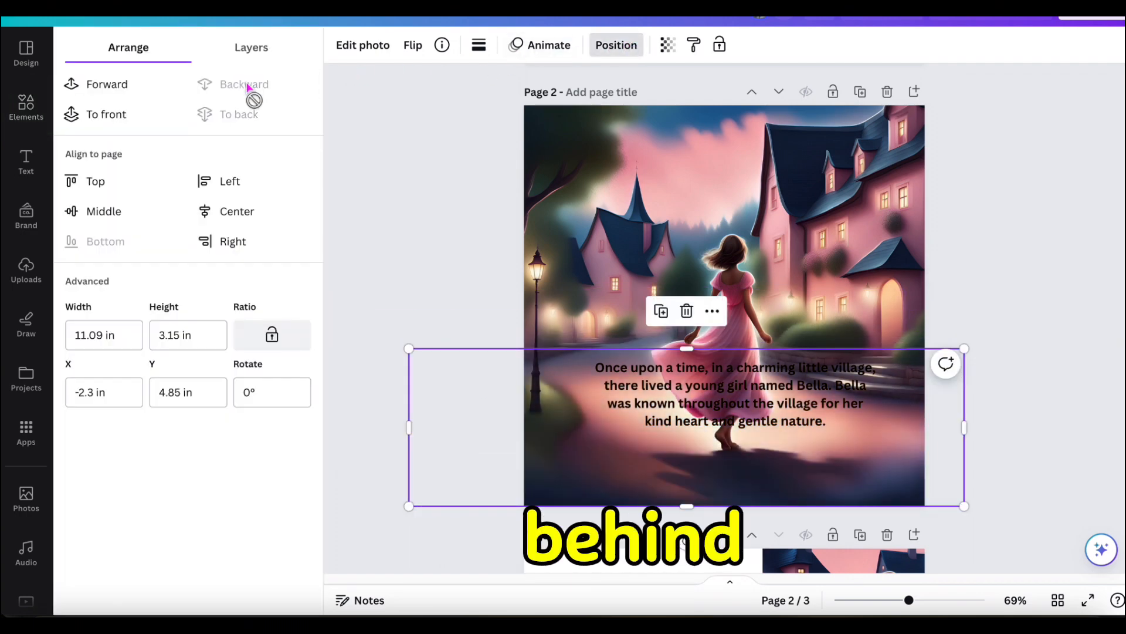
click(120, 84)
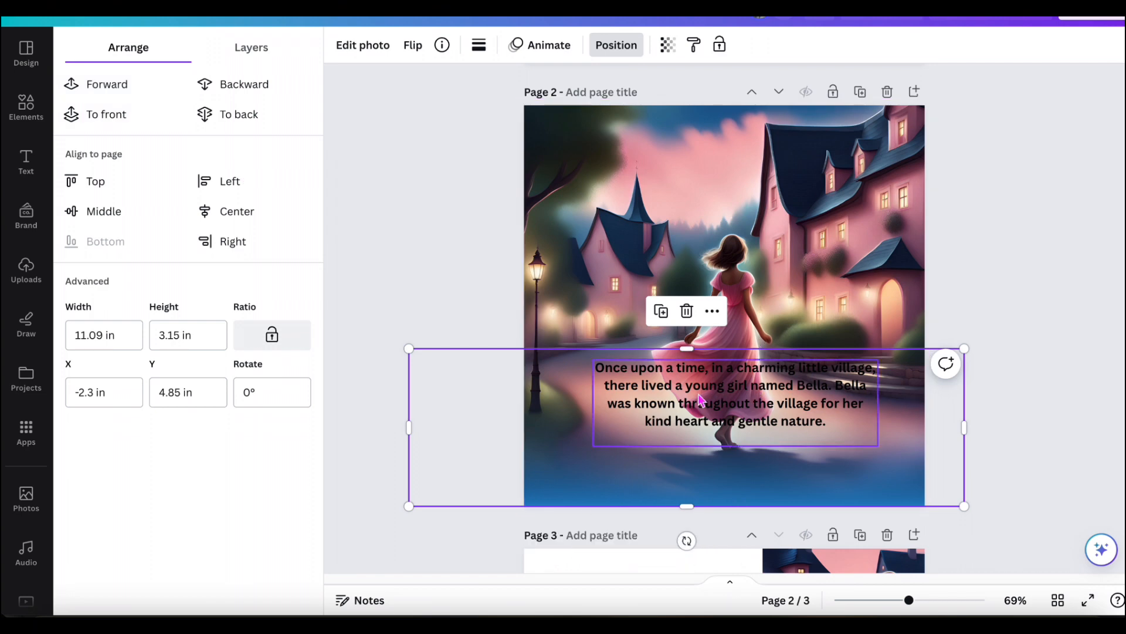
Step: Duplicate the blue gradient three times, nudge the newest copy upward and send it one layer backward
click(661, 312)
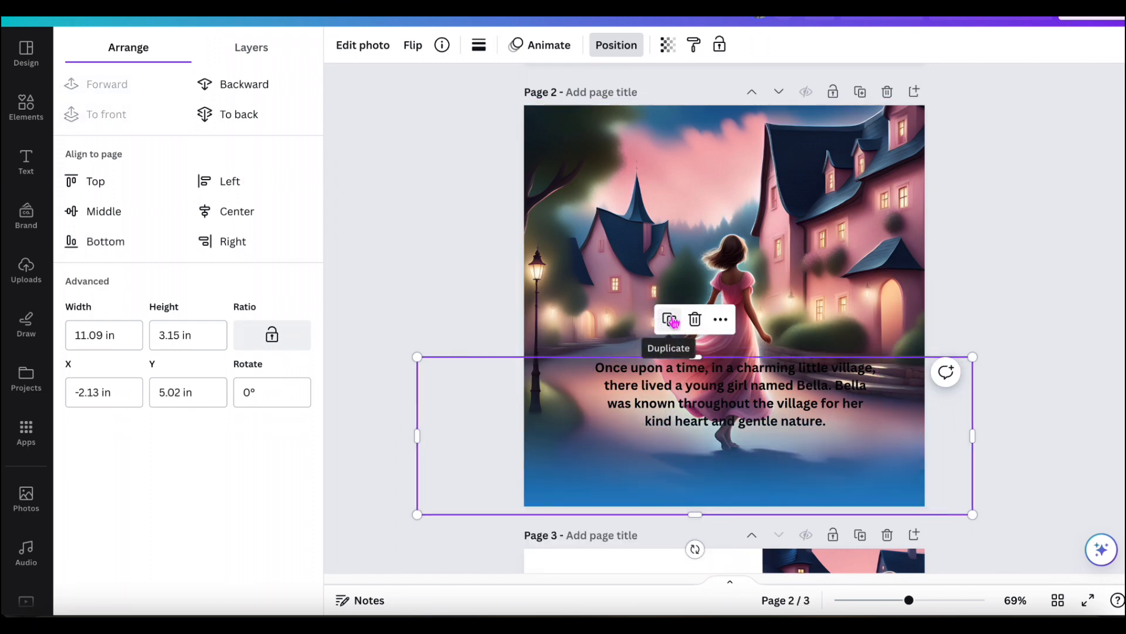
click(672, 321)
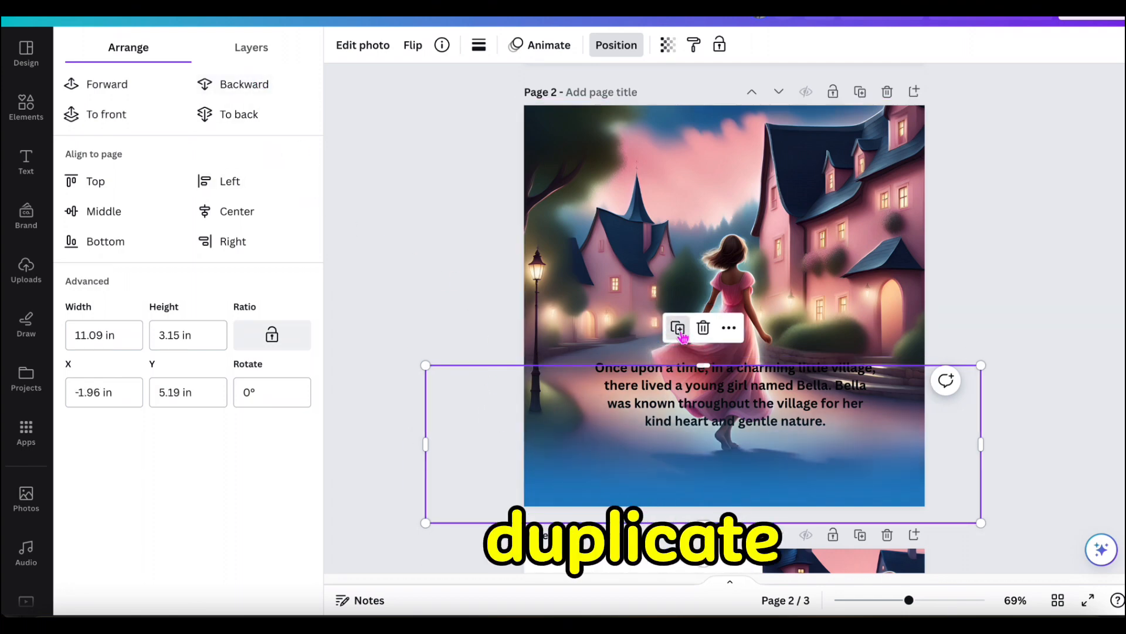
click(681, 336)
drag(613, 437, 610, 423)
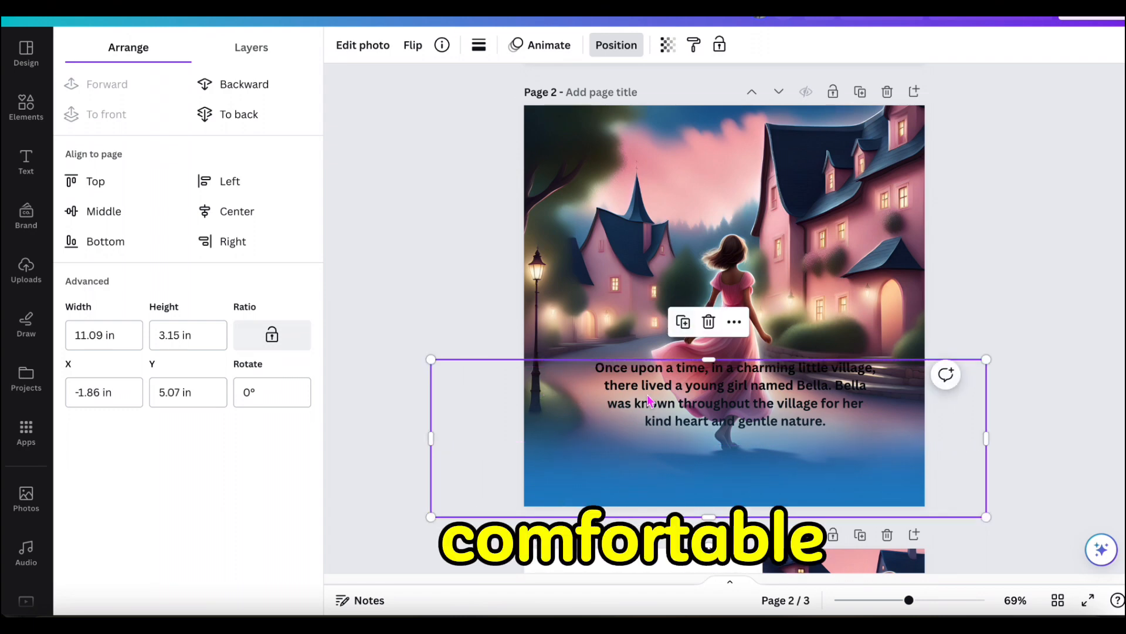
click(240, 90)
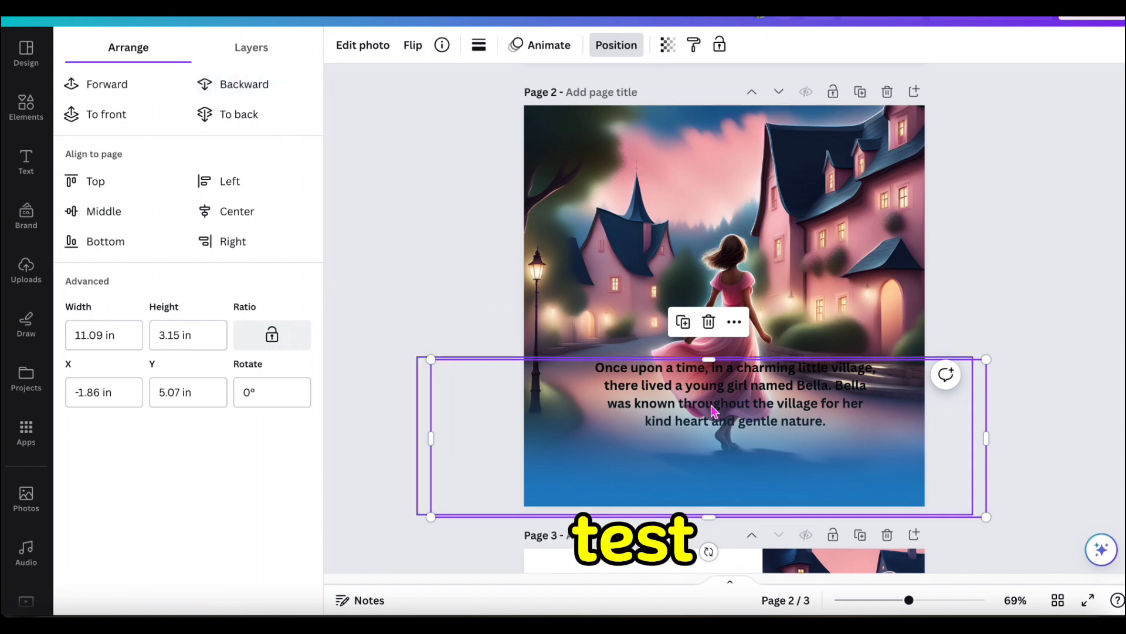
Step: Duplicate the gradient three more times and align the topmost copy with the page's horizontal centre and lower edge
click(683, 328)
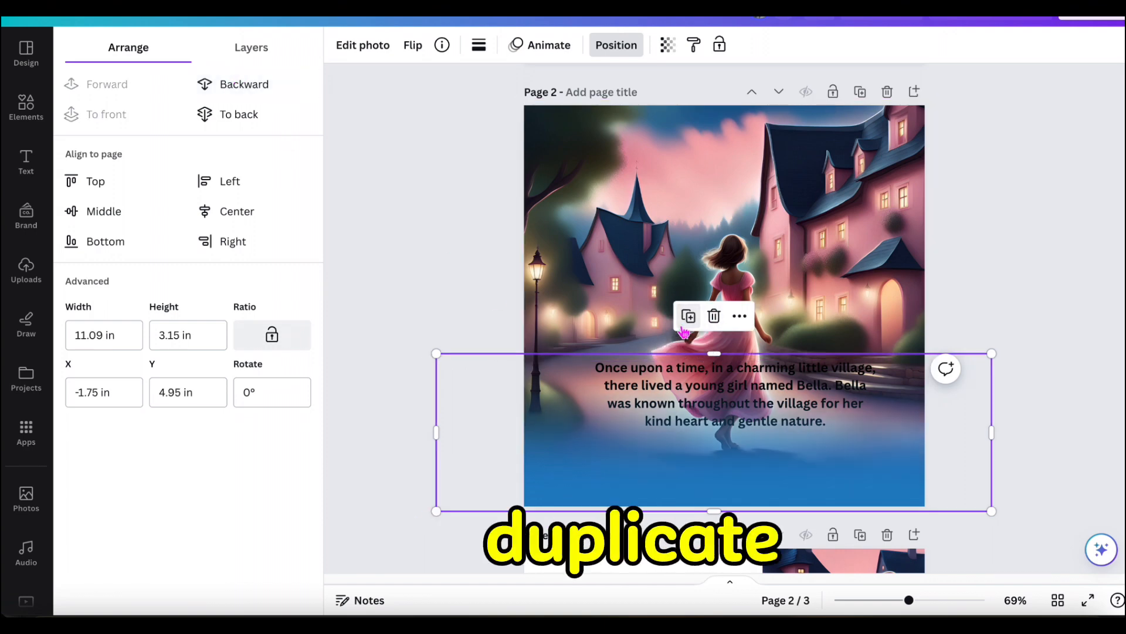
click(688, 318)
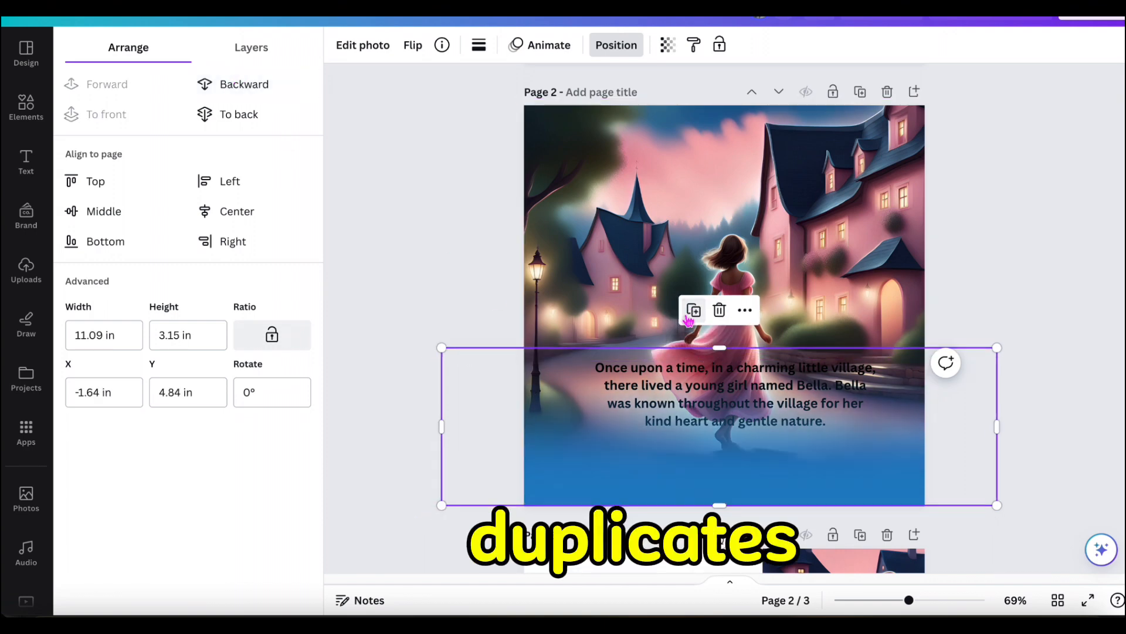
click(693, 310)
click(446, 251)
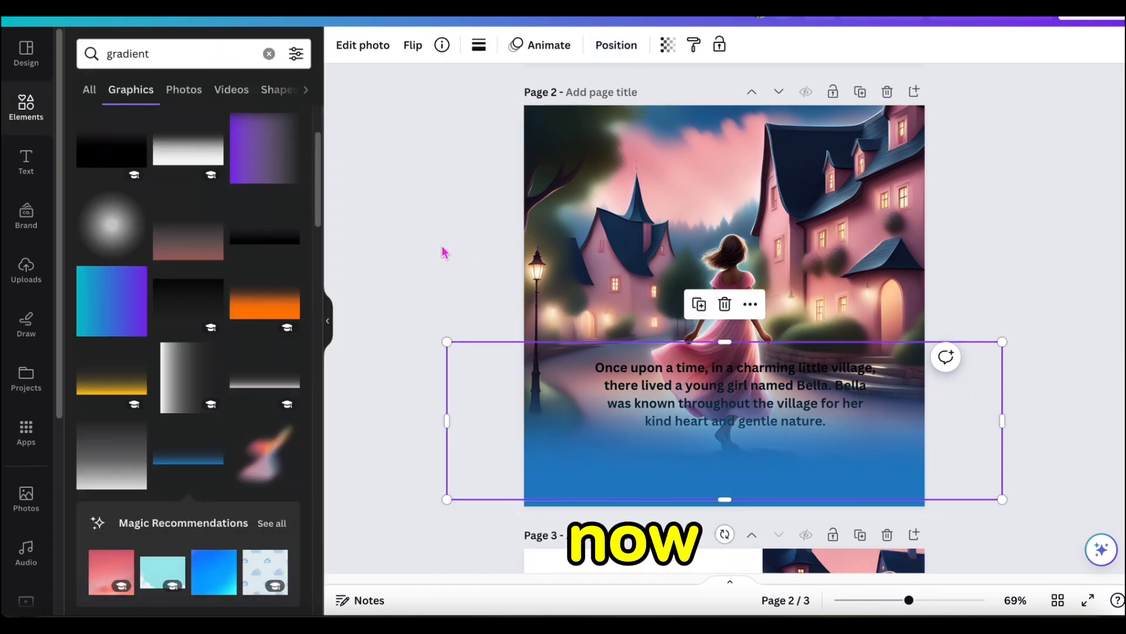
click(437, 251)
click(561, 460)
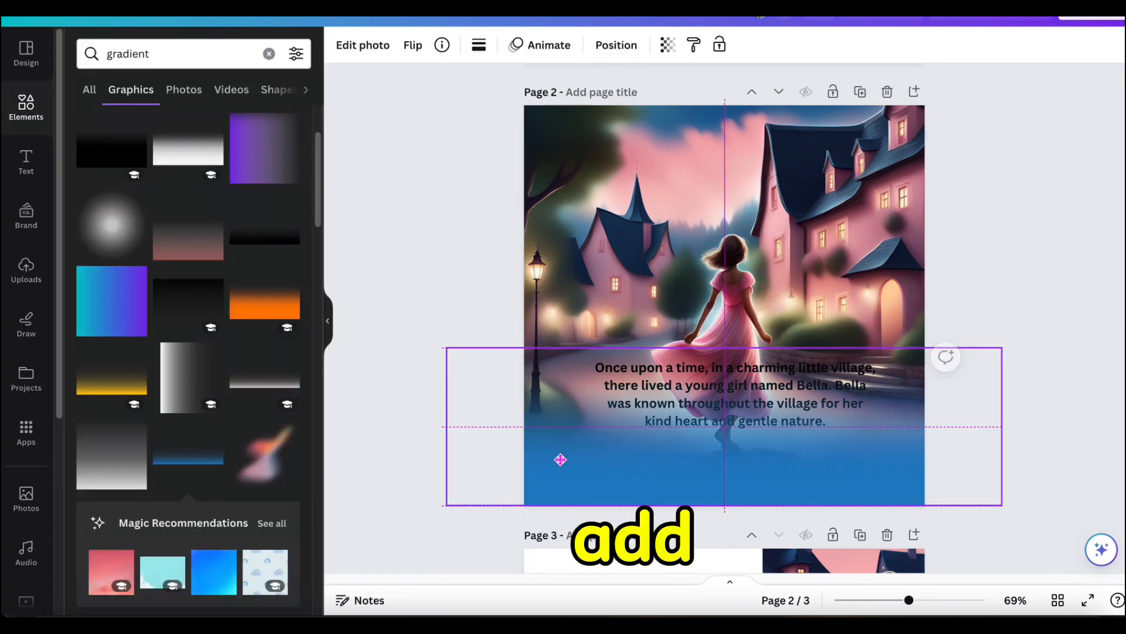
click(498, 281)
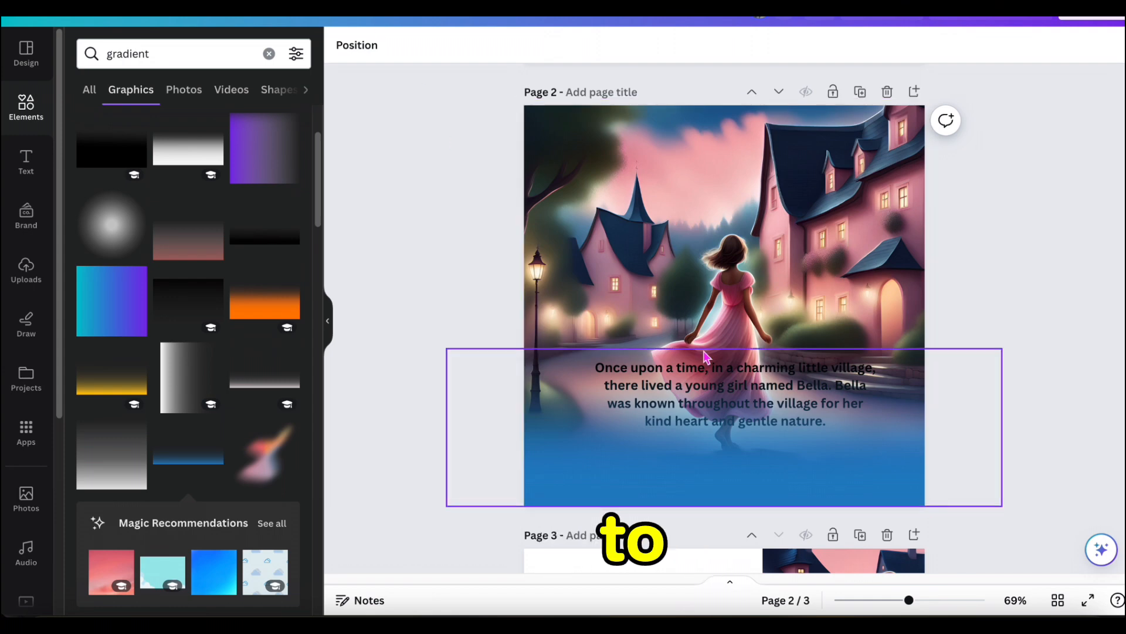
Step: Move the story text layer above all the gradient copies in page 2's layer order
click(681, 401)
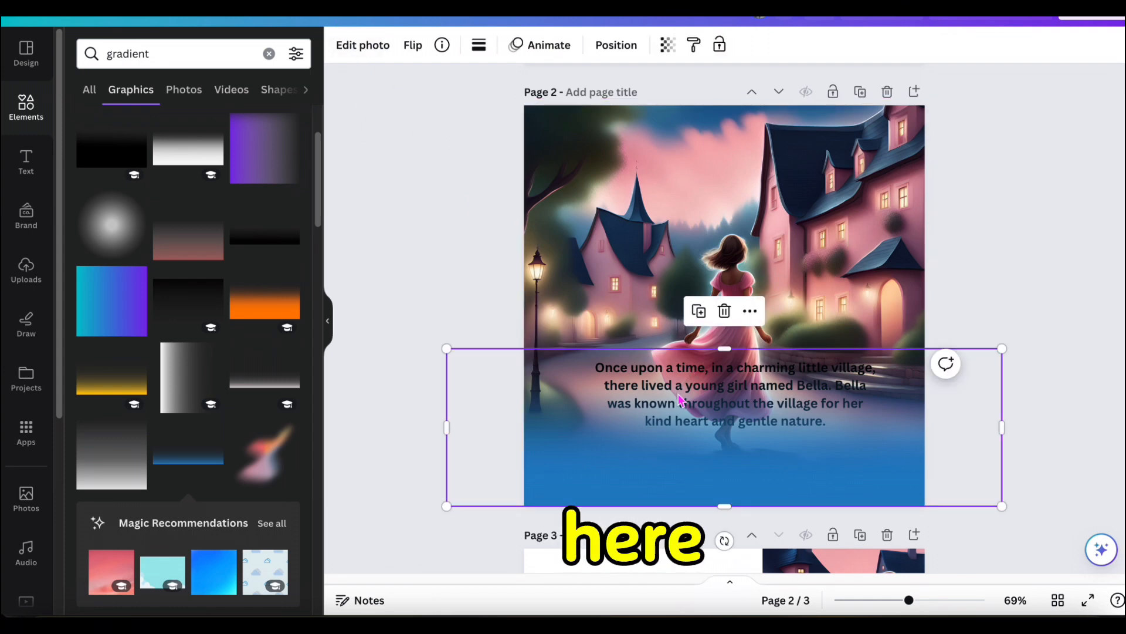
click(616, 47)
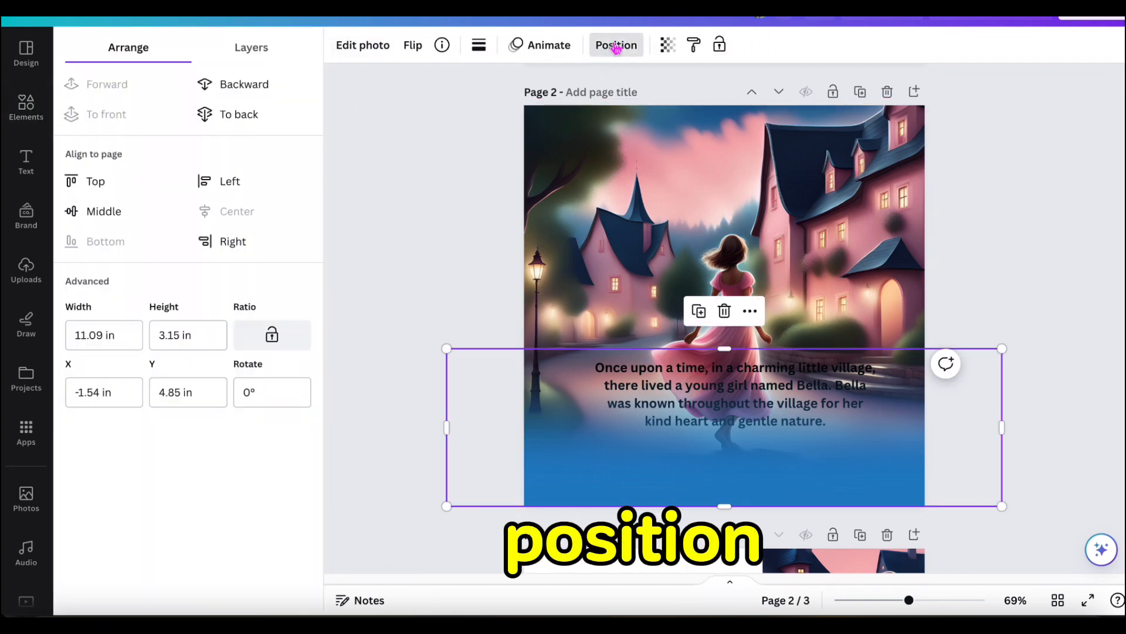
click(270, 48)
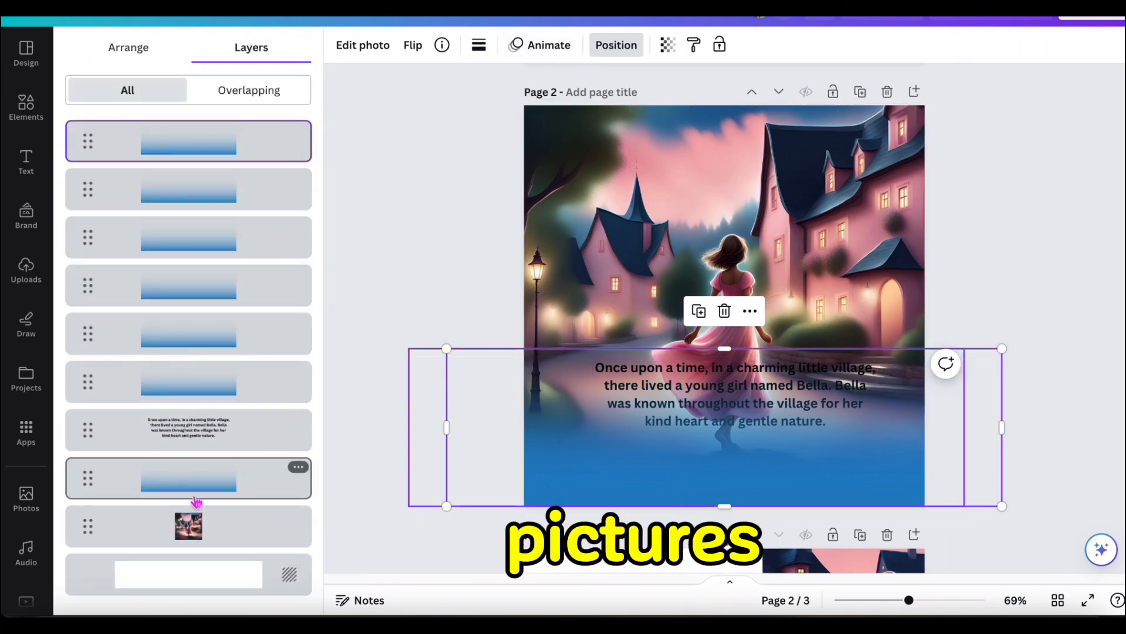
click(218, 440)
drag(217, 440, 223, 130)
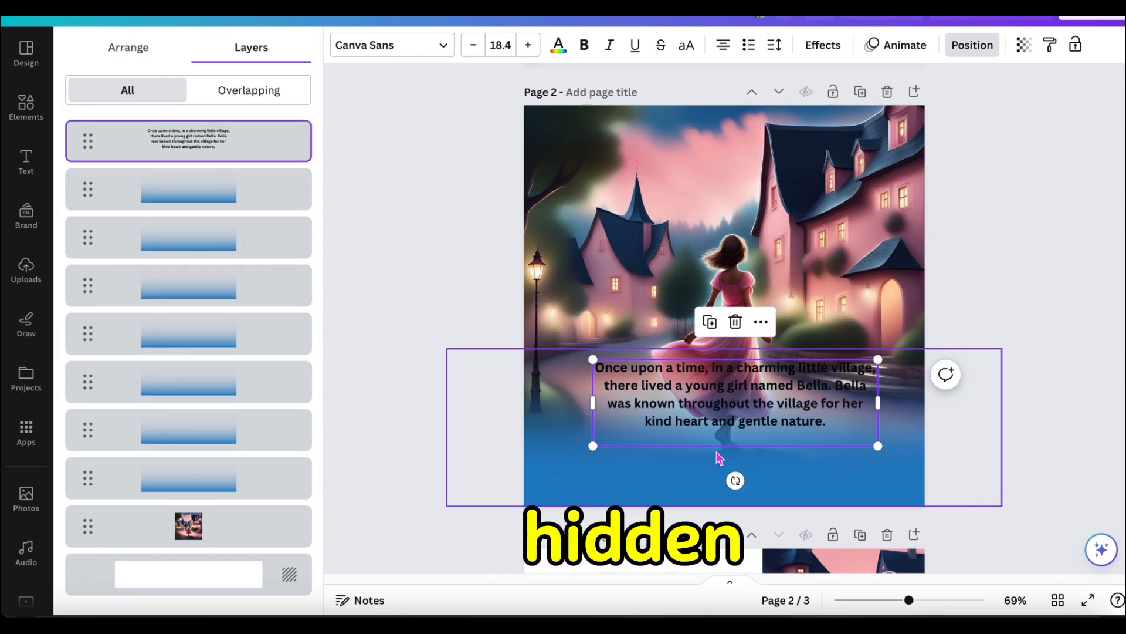
Step: Move page 2's story text slightly lower onto the blue gradient and set its colour to white
click(980, 244)
drag(710, 386, 710, 411)
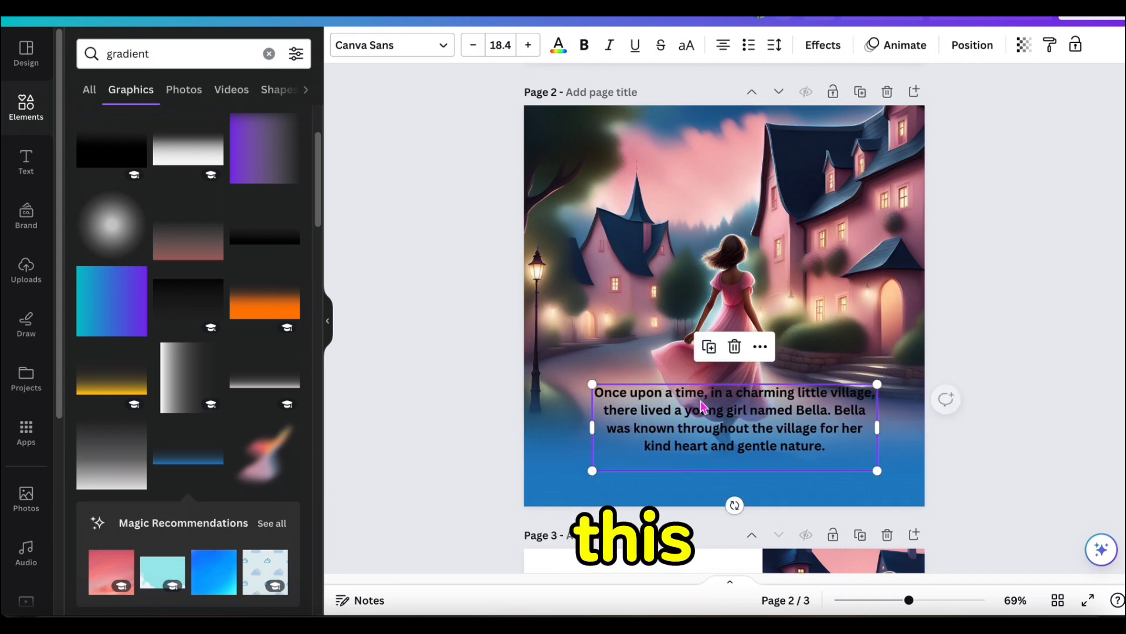
click(559, 44)
click(162, 135)
click(81, 249)
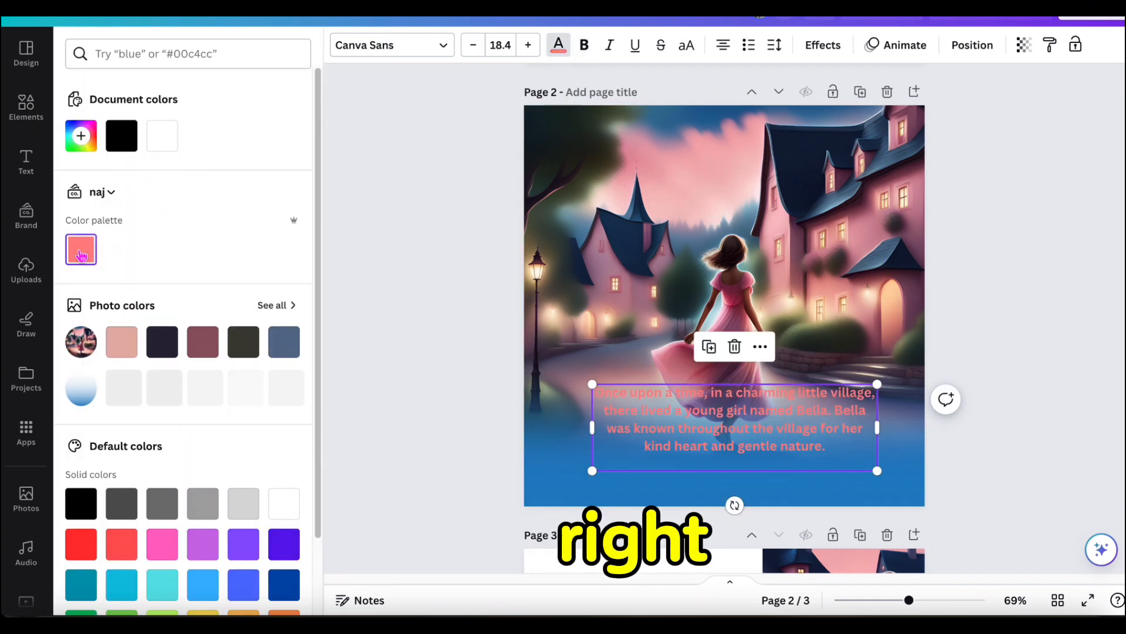
scroll(246, 352, down, 1)
click(284, 303)
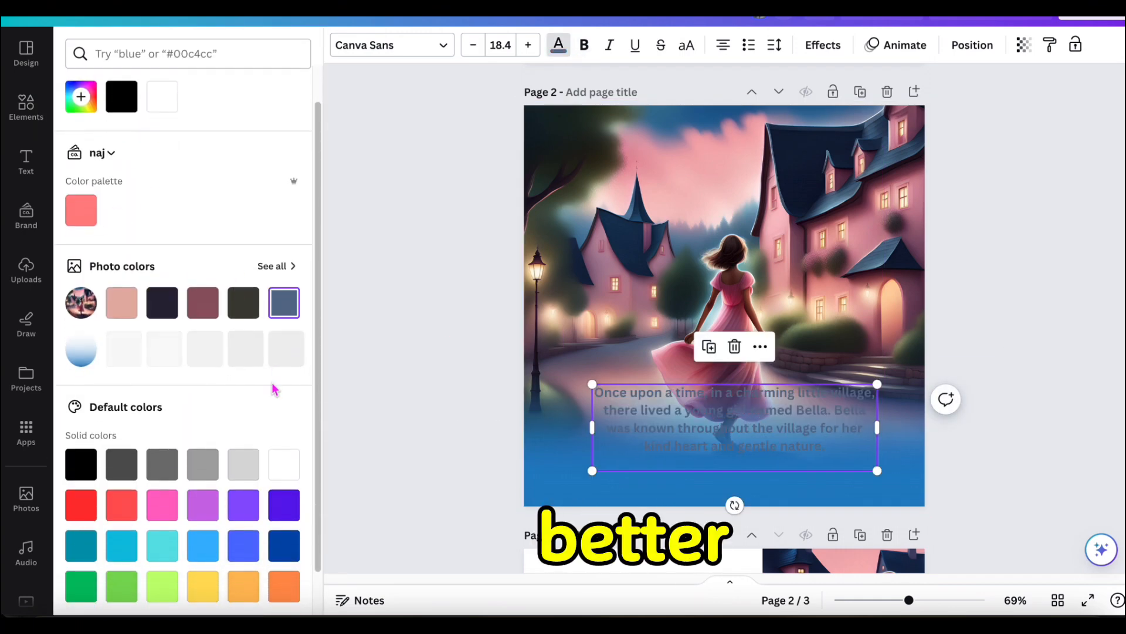
click(282, 463)
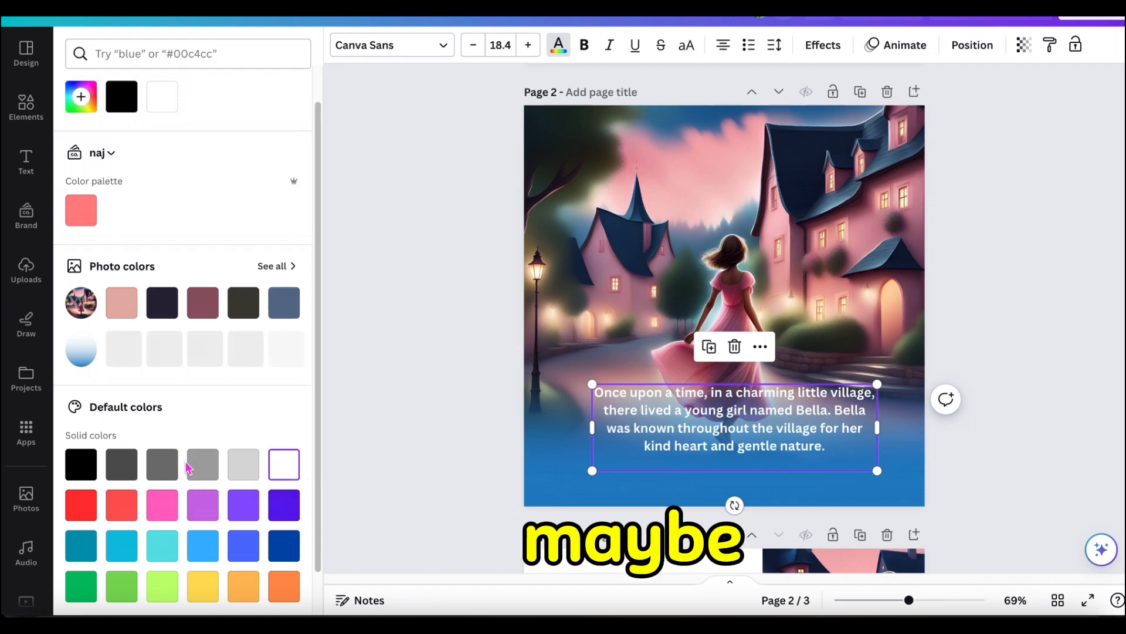
Step: Centre the white story text horizontally on page 2 and duplicate the page
drag(780, 424, 770, 424)
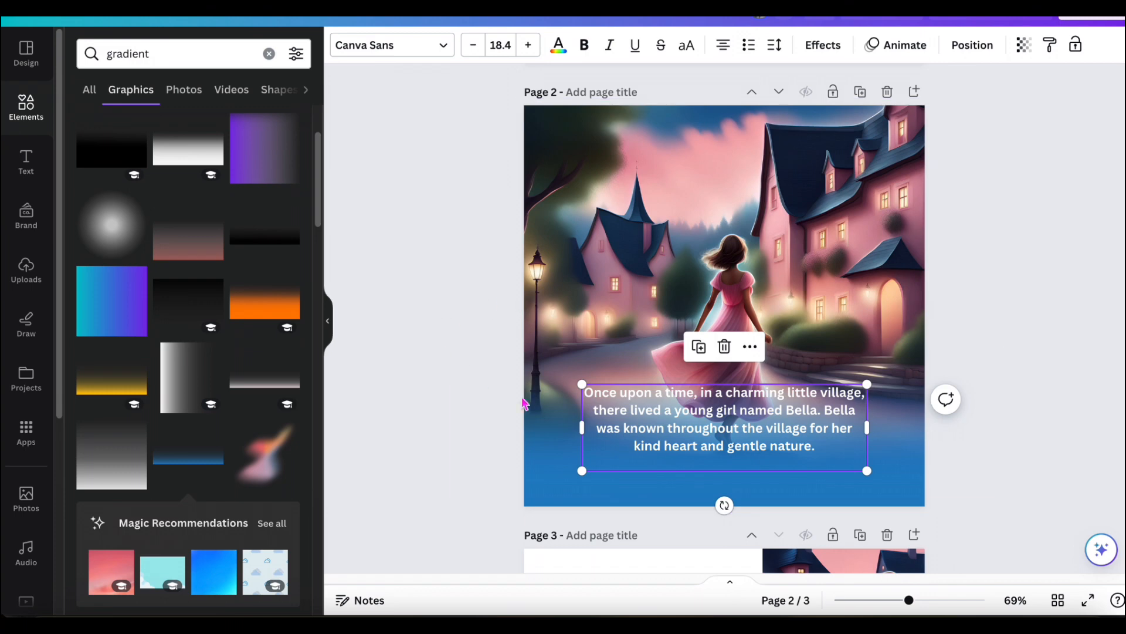
click(474, 288)
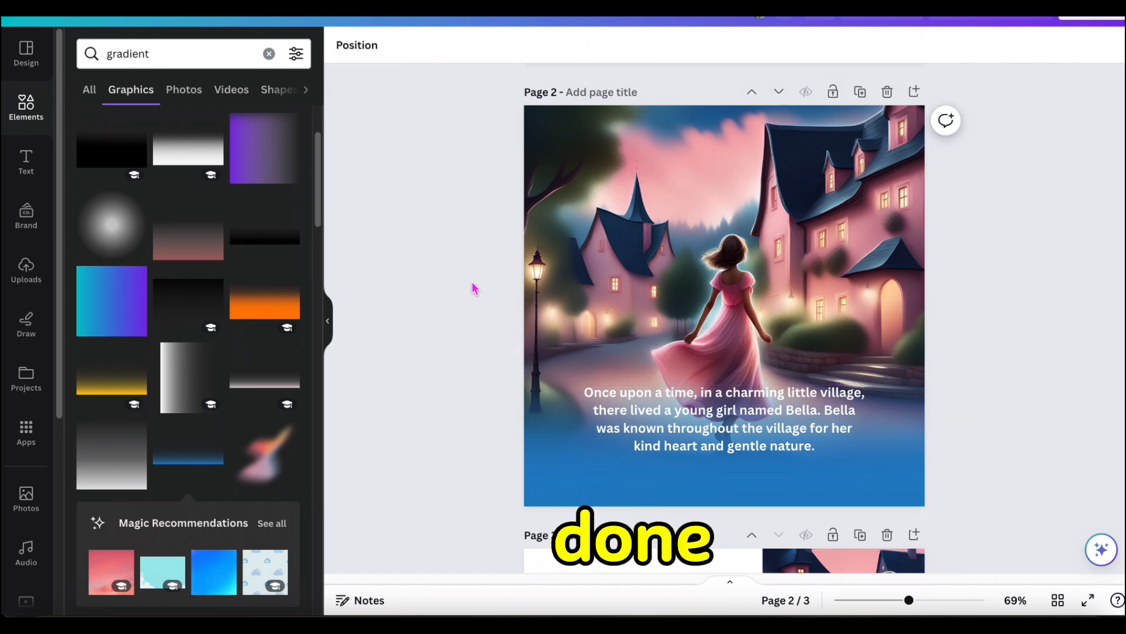
click(860, 92)
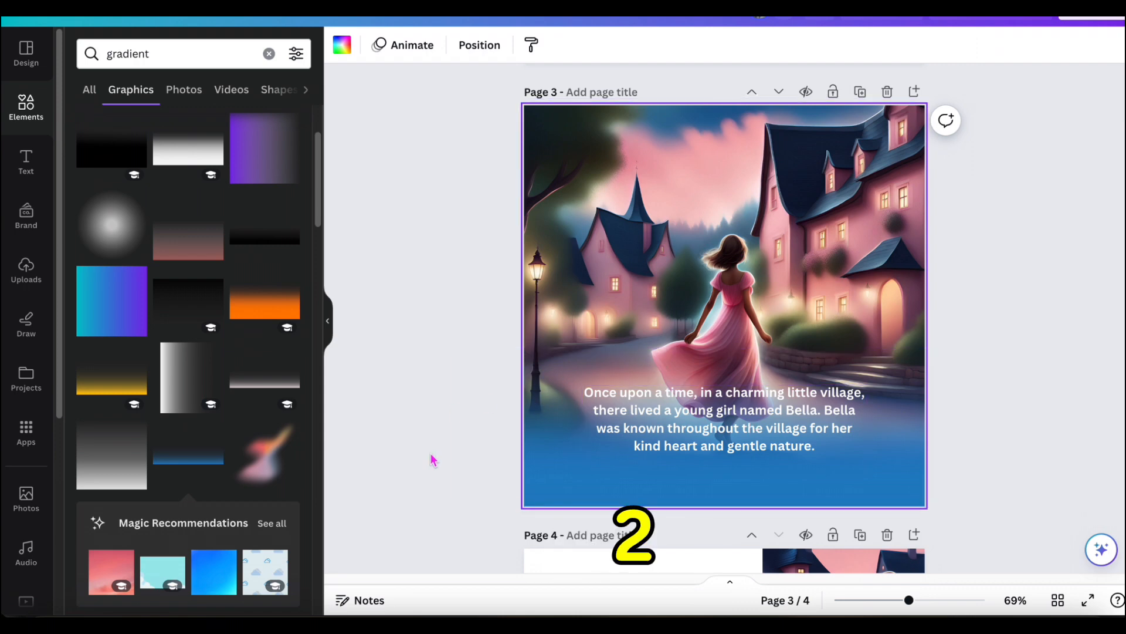
Step: Switch to the Notes app and copy the paragraph under "Page 2" of The Friendly Beast
click(443, 610)
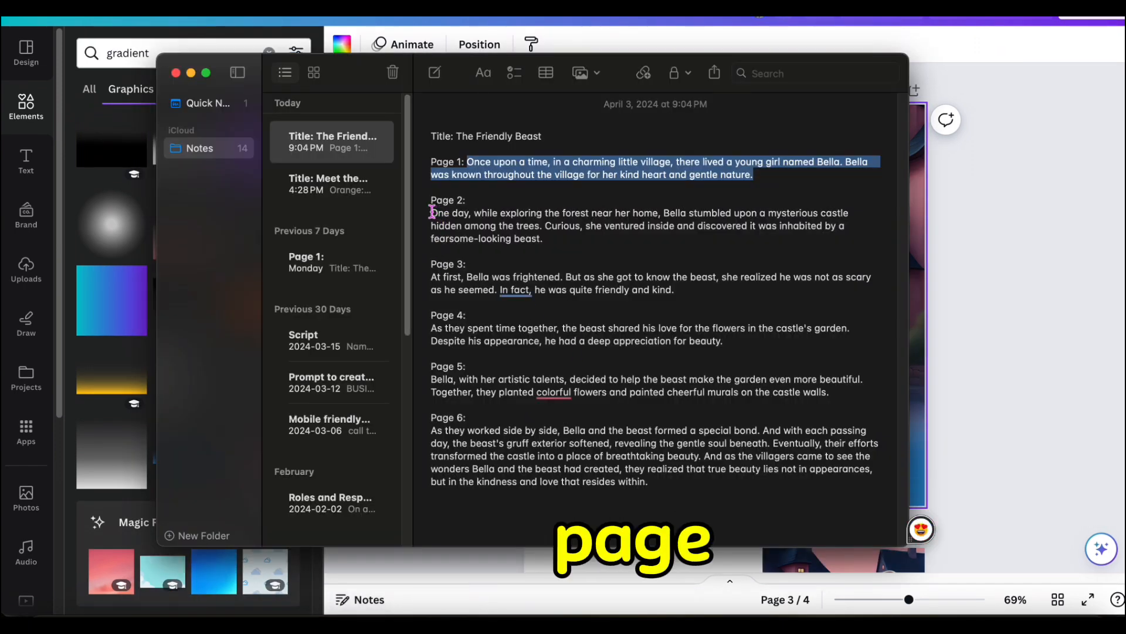
drag(431, 213, 546, 238)
right_click(717, 215)
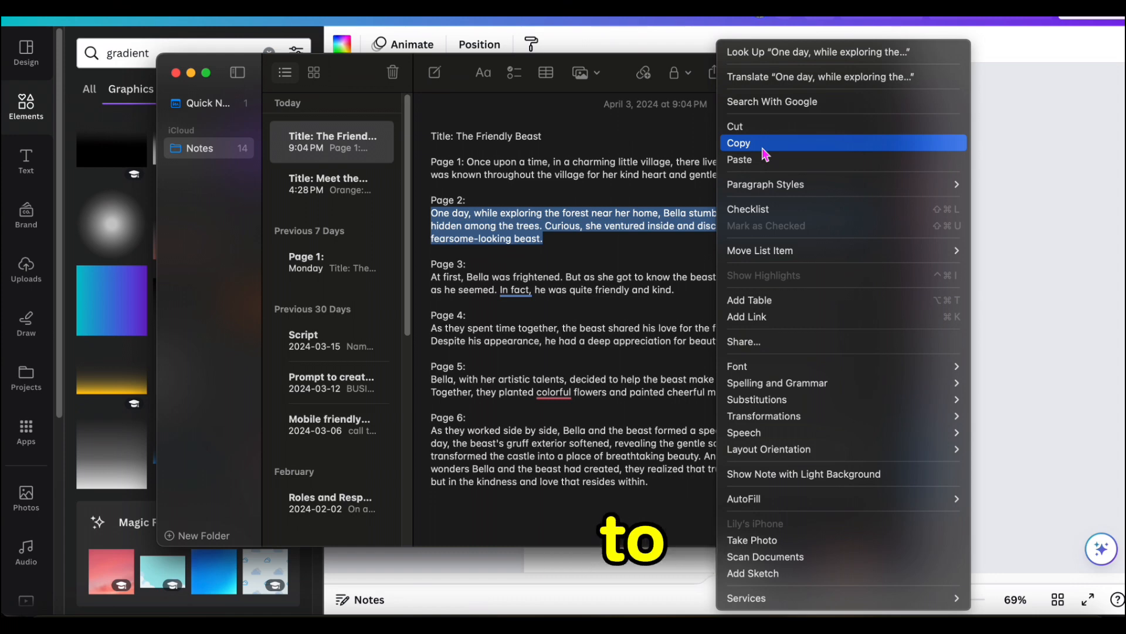
click(739, 143)
Step: Return to Canva and replace the story text on page 3 with the copied paragraph
click(1029, 258)
click(738, 390)
click(738, 390)
key(ctrl+a)
key(ctrl+v)
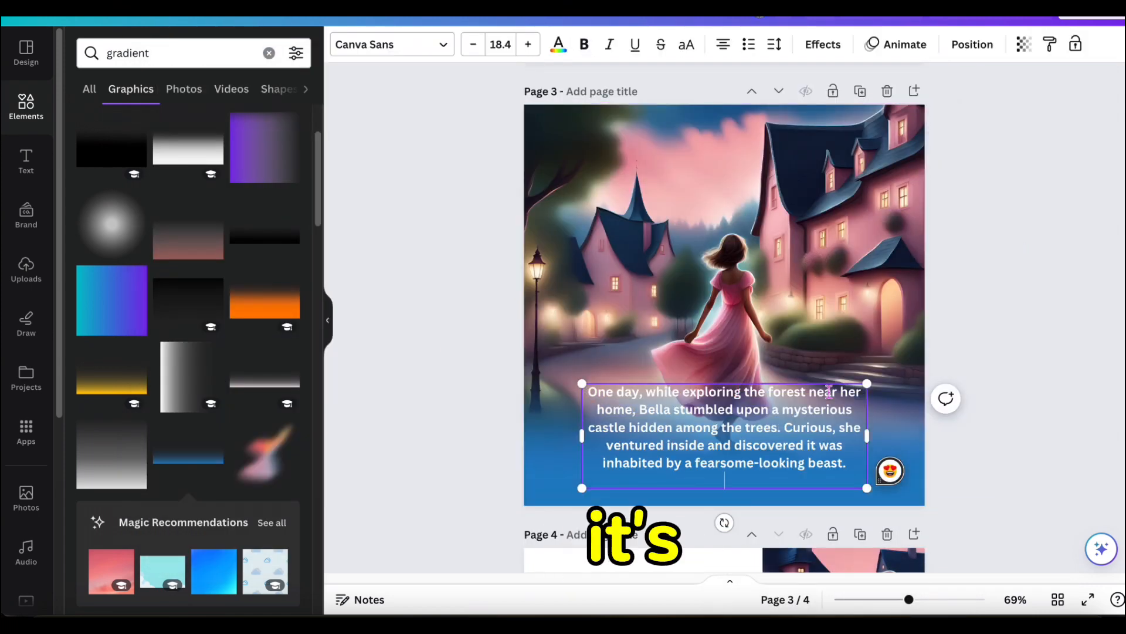
click(1038, 218)
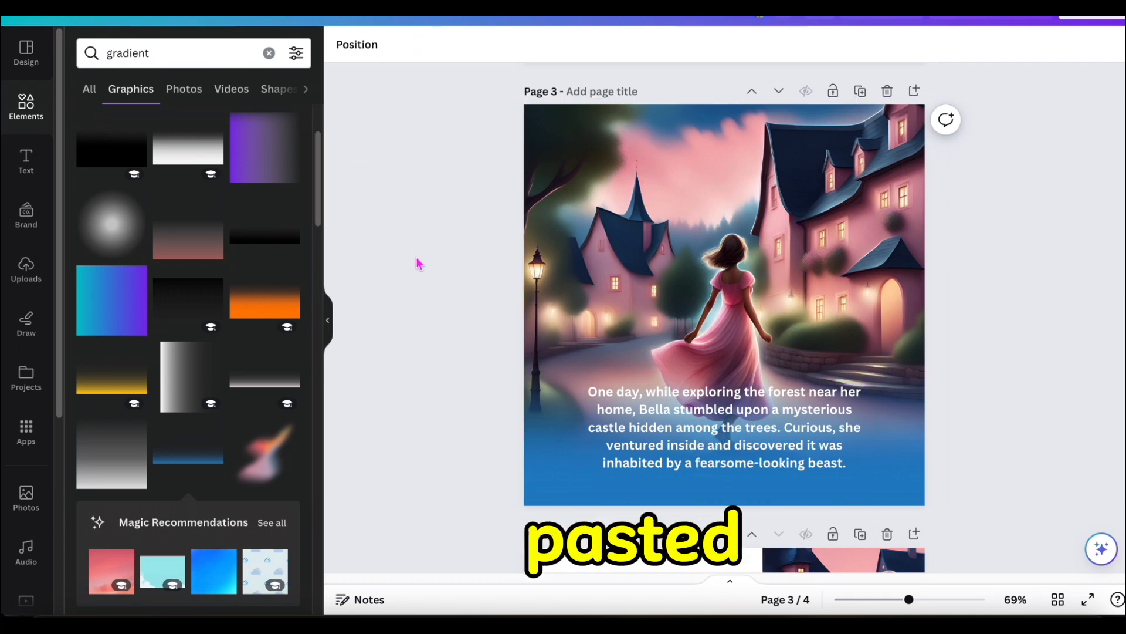
Step: Browse the Canva apps and open the Magic Media image generator
click(24, 444)
scroll(149, 282, up, 2)
scroll(150, 283, down, 10)
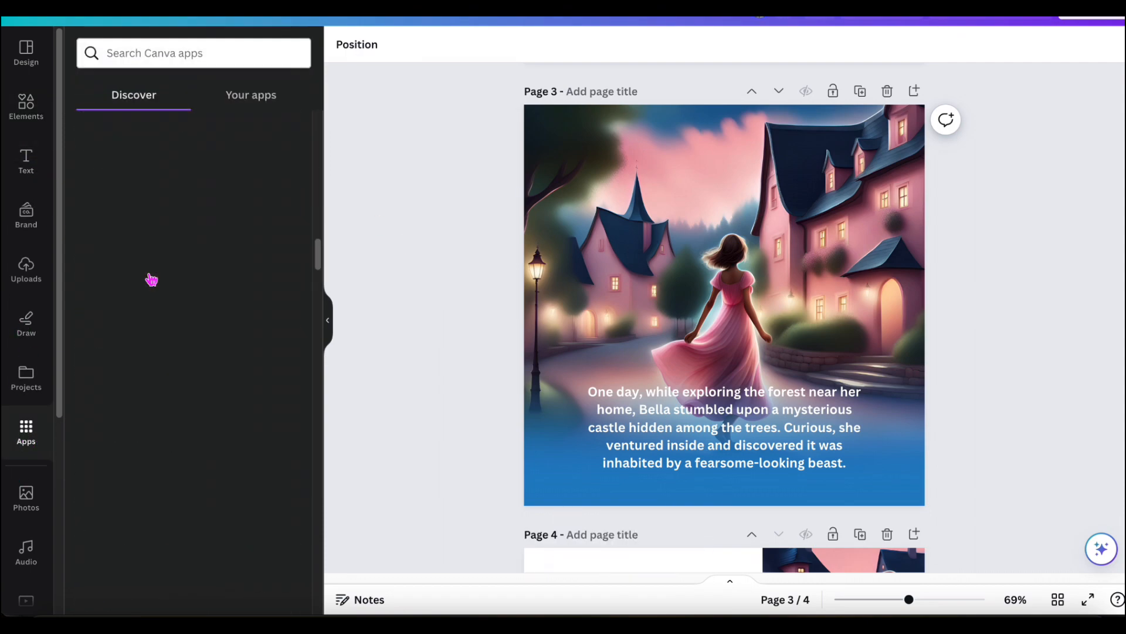
scroll(151, 284, up, 3)
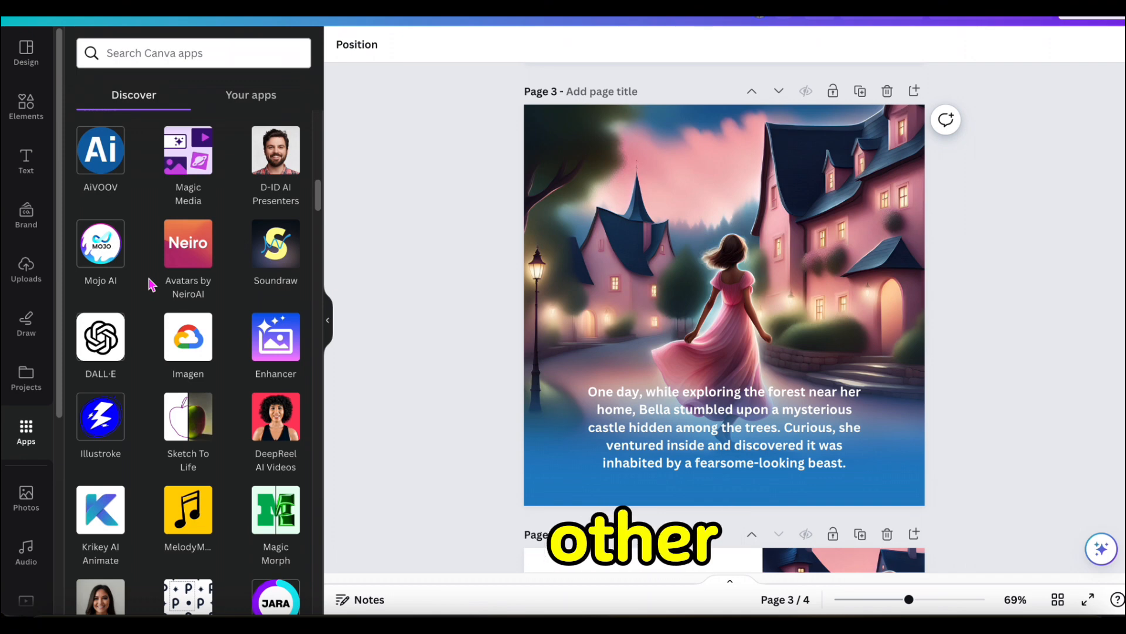
scroll(151, 285, up, 5)
click(111, 242)
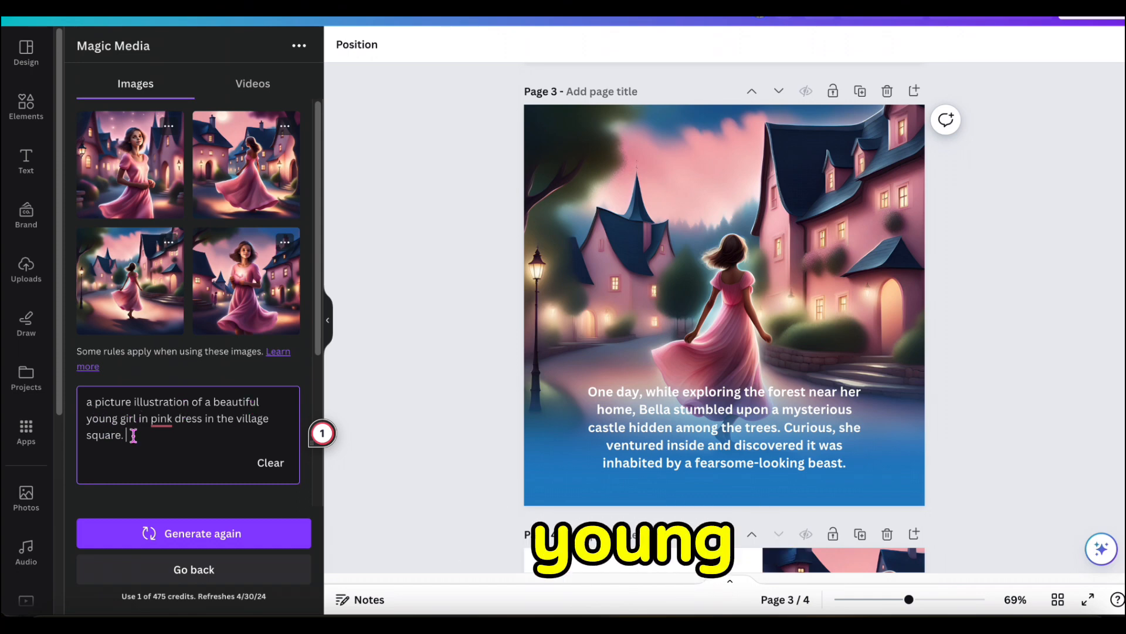
Step: Change the end of the image prompt to "in a castle with an ugly beast" and generate new images
key(BackSpace)
key(BackSpace)
key(BackSpace)
key(BackSpace)
key(BackSpace)
key(BackSpace)
key(BackSpace)
key(BackSpace)
key(BackSpace)
key(BackSpace)
key(BackSpace)
key(BackSpace)
key(BackSpace)
key(BackSpace)
key(BackSpace)
key(BackSpace)
key(BackSpace)
key(BackSpace)
key(BackSpace)
key(BackSpace)
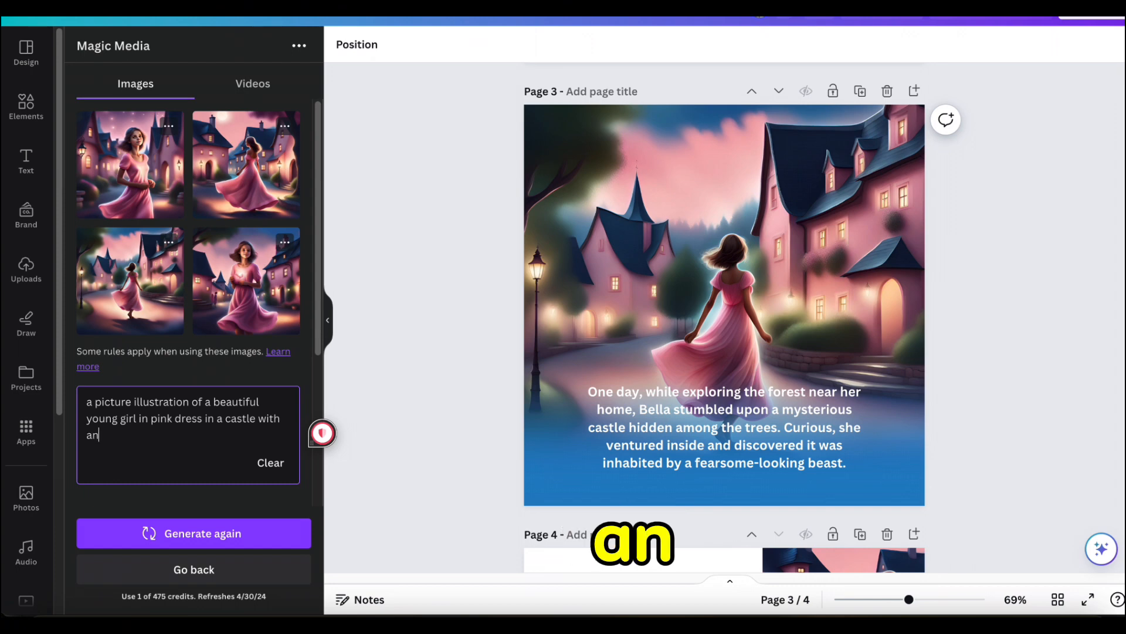
text(in a castle with an ugly beas)
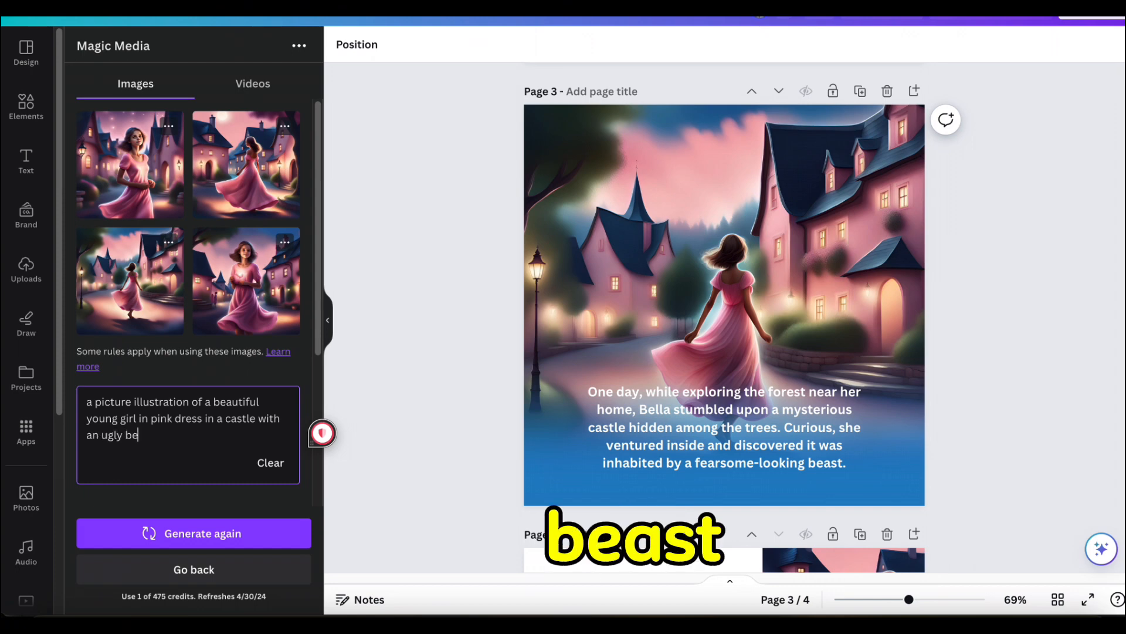
text(t)
click(182, 535)
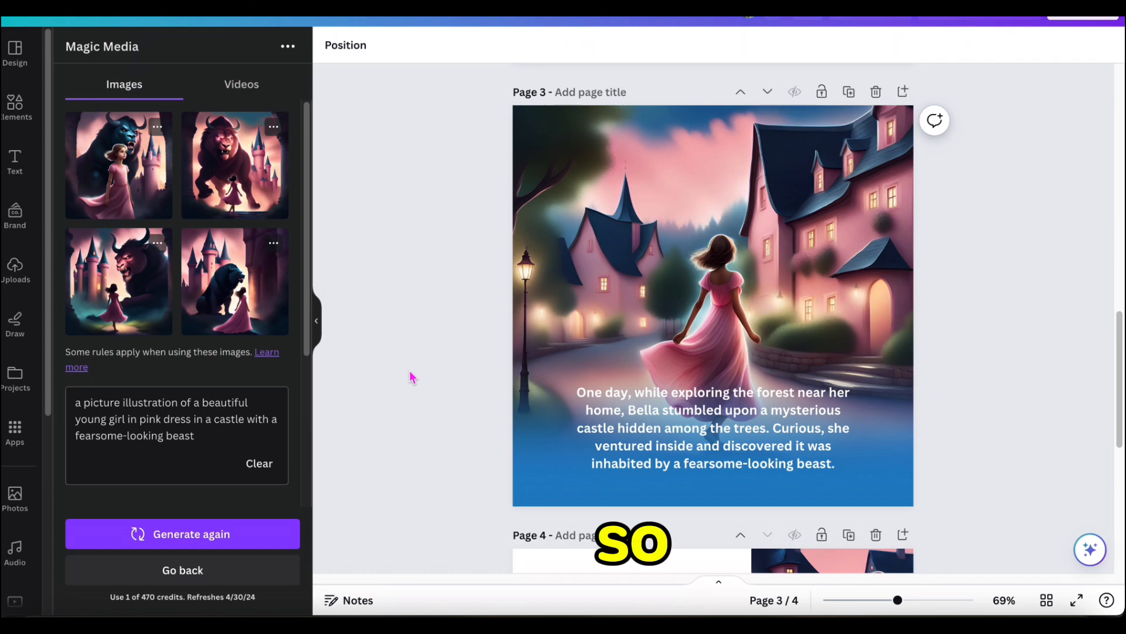
Step: Add all four generated images of the girl and the beast to the image collection on page 4
scroll(412, 376, down, 1)
scroll(413, 376, up, 3)
scroll(413, 376, down, 5)
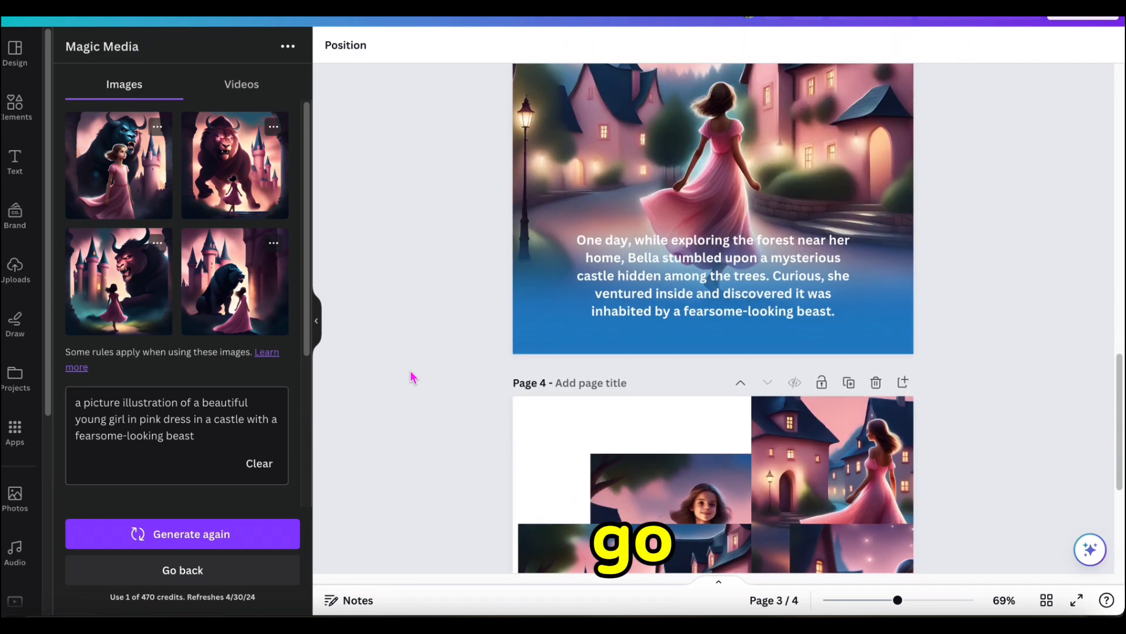
scroll(412, 376, up, 3)
scroll(412, 376, down, 5)
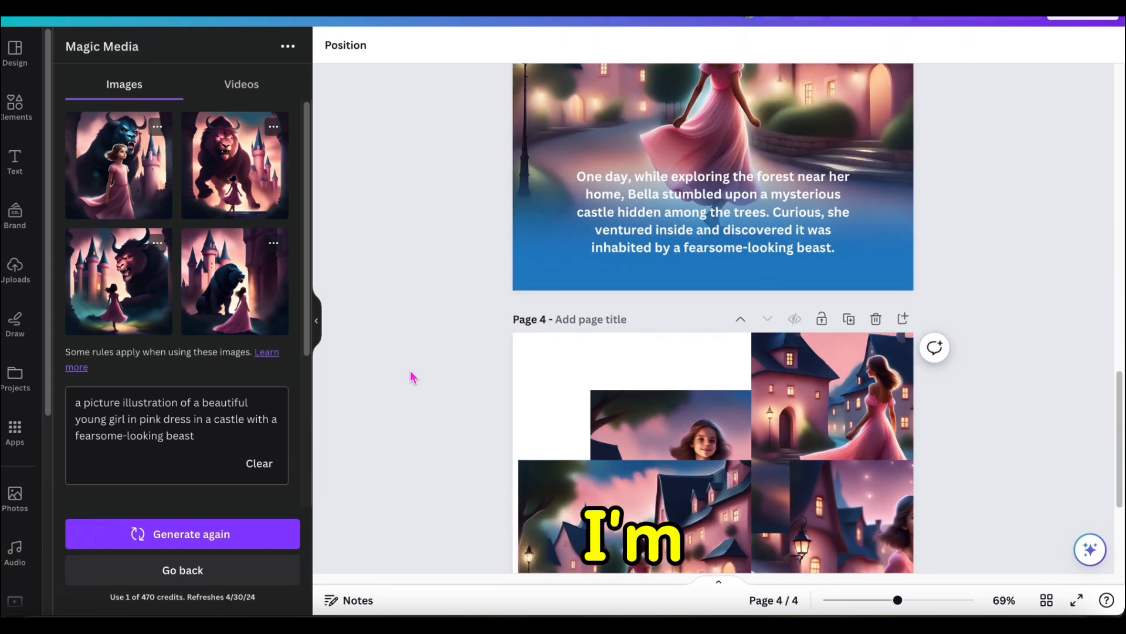
click(241, 291)
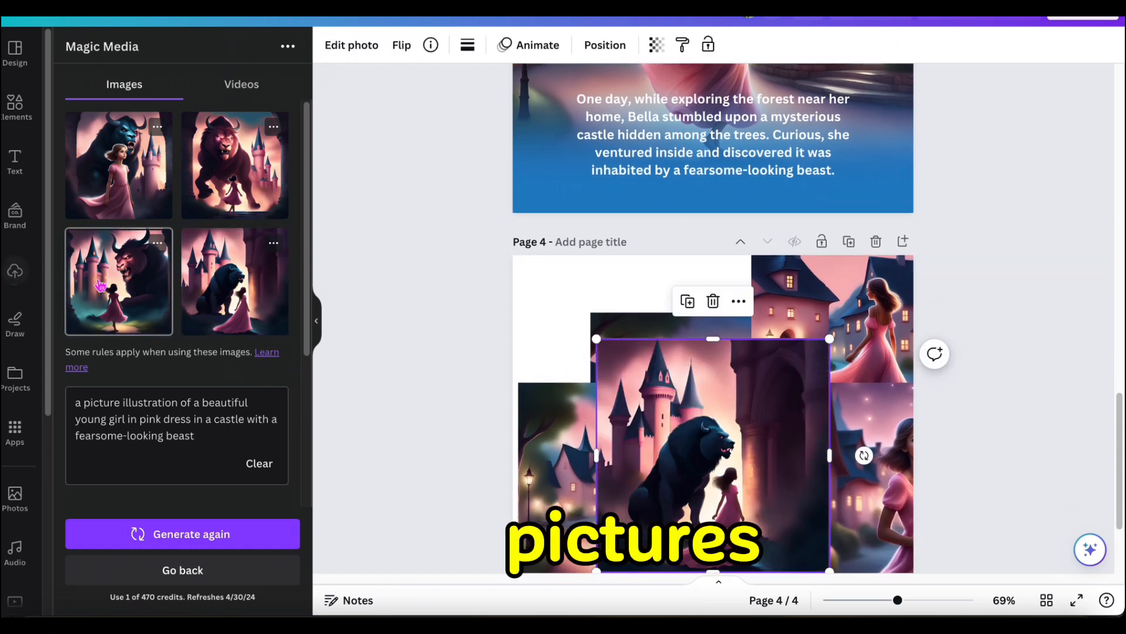
click(120, 259)
click(119, 165)
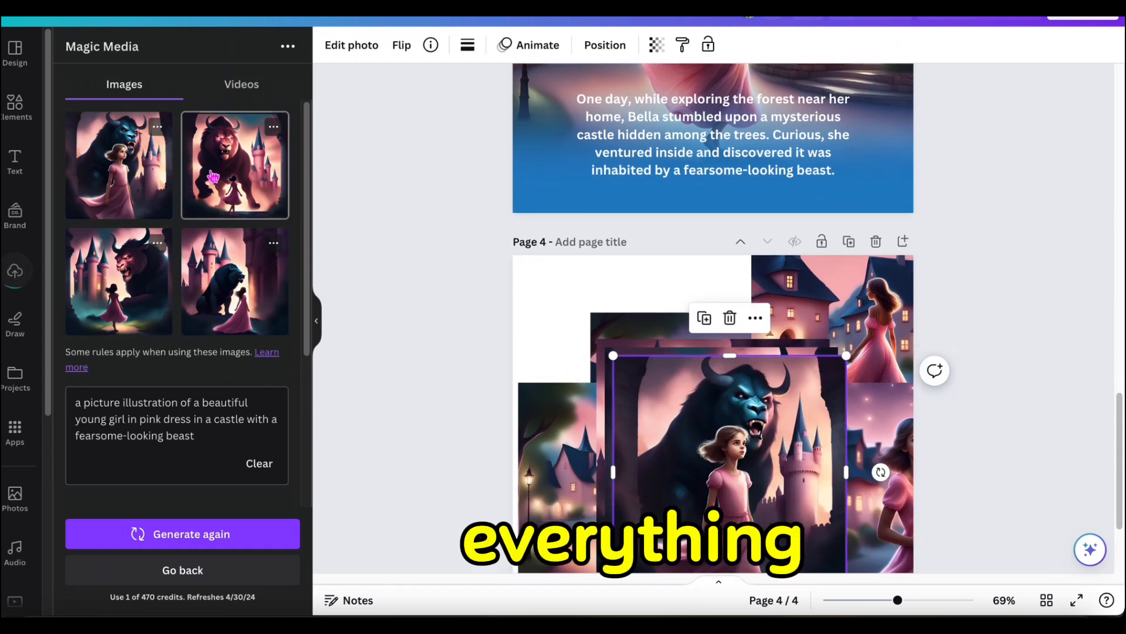
click(235, 165)
Step: Delete the village background picture from page 3
scroll(428, 291, up, 5)
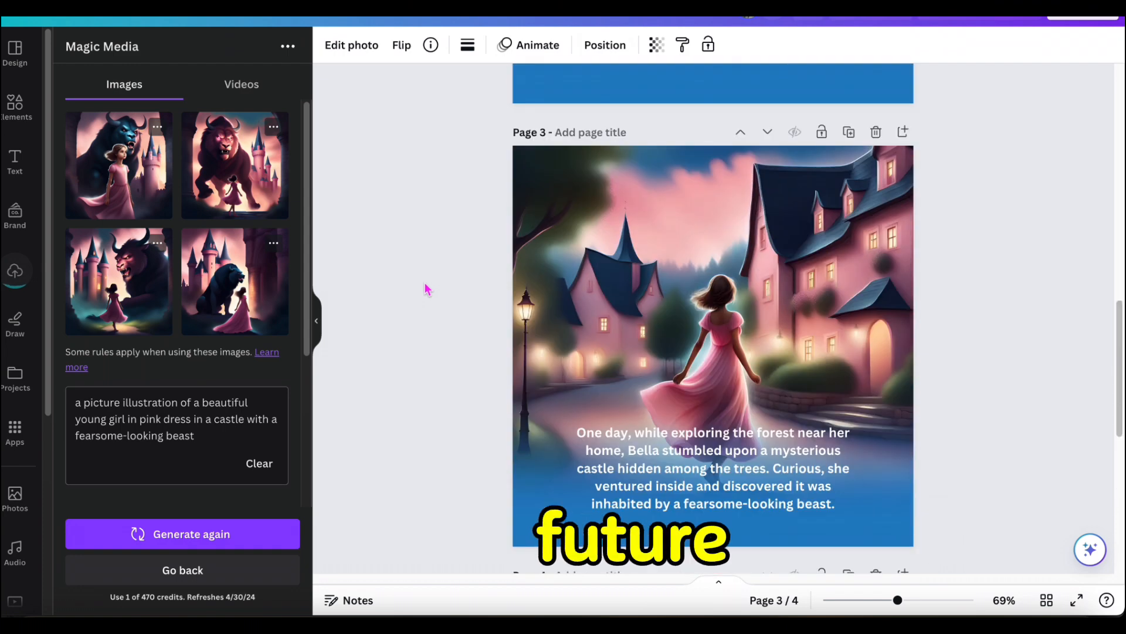
click(129, 274)
key(Delete)
click(659, 188)
key(Delete)
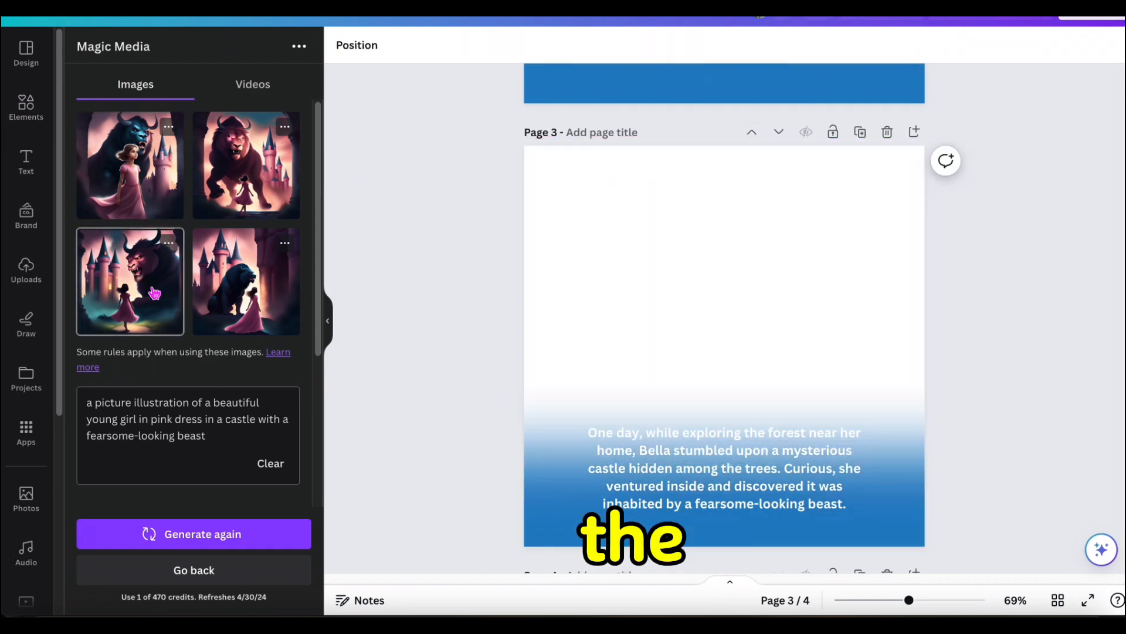
Step: Place the generated picture of the girl facing the roaring horned beast on page 3 and enlarge it to fill the page
drag(145, 291, 675, 244)
drag(730, 353, 918, 572)
click(1019, 276)
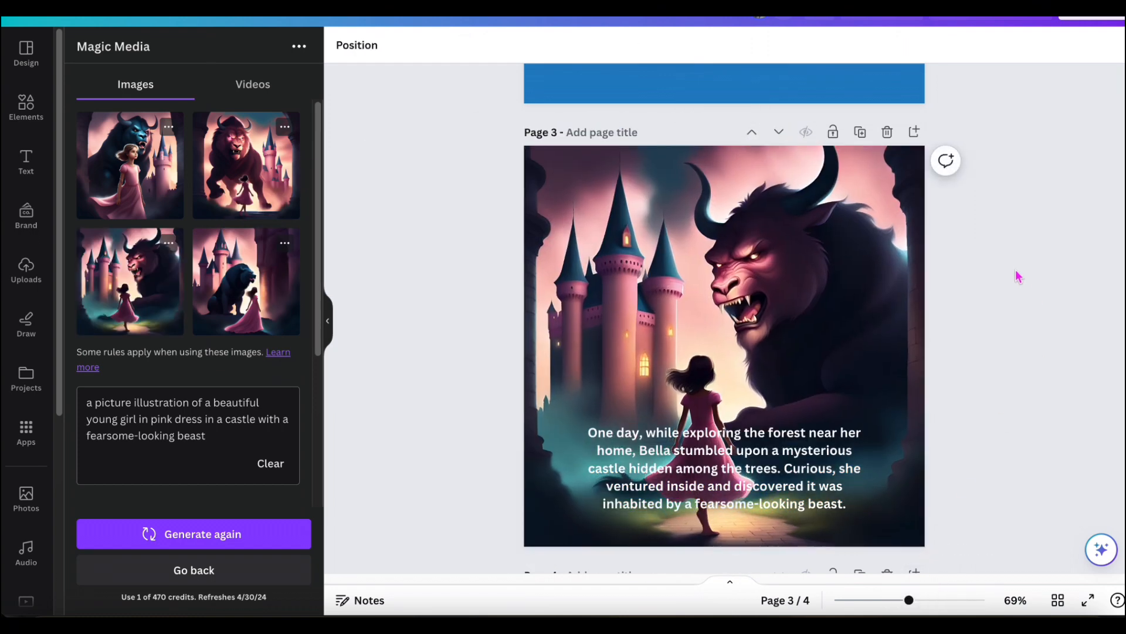
Step: Move the beast picture beneath all the gradient copies in page 3's layer order
click(780, 229)
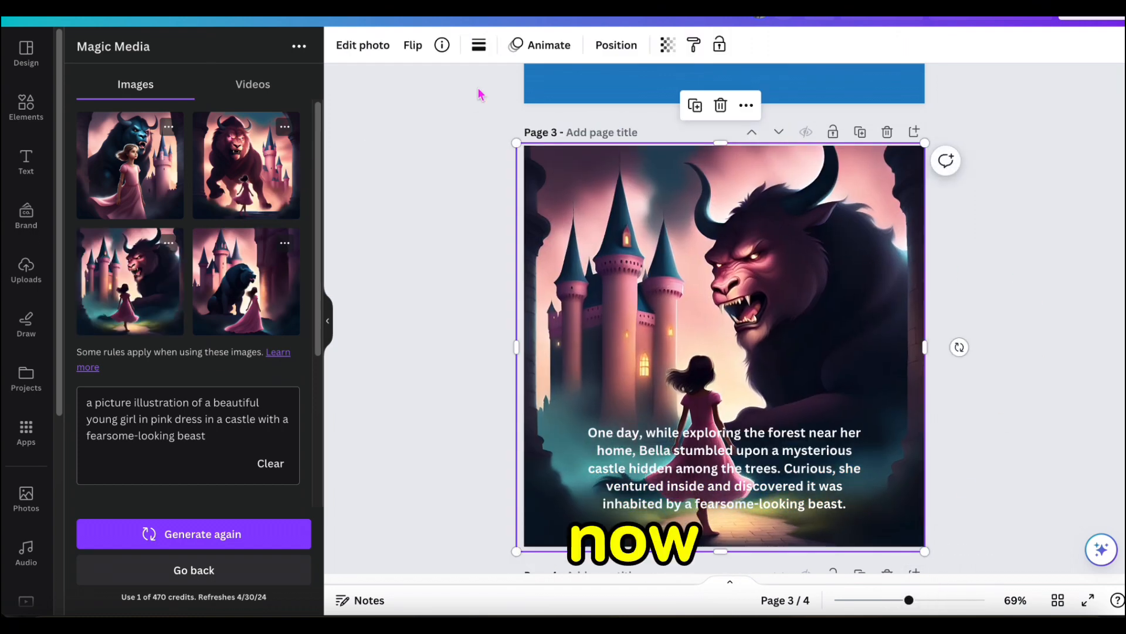
click(616, 45)
drag(194, 197, 194, 549)
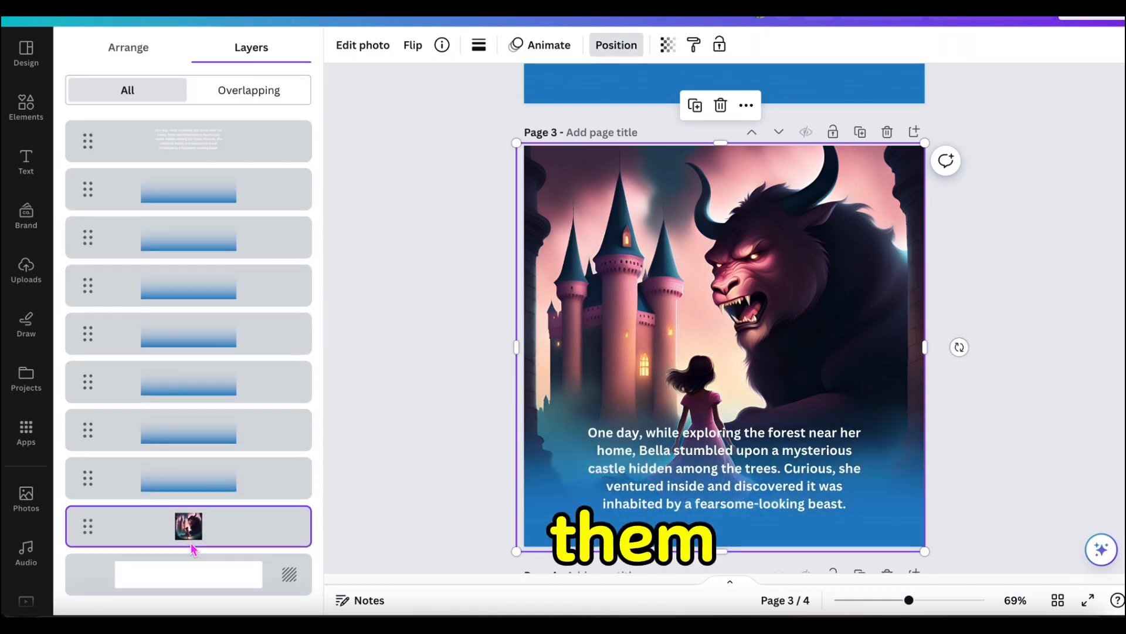
click(1037, 308)
Step: Duplicate page 3 and delete the beast background picture from the copy
click(565, 173)
click(564, 173)
key(Delete)
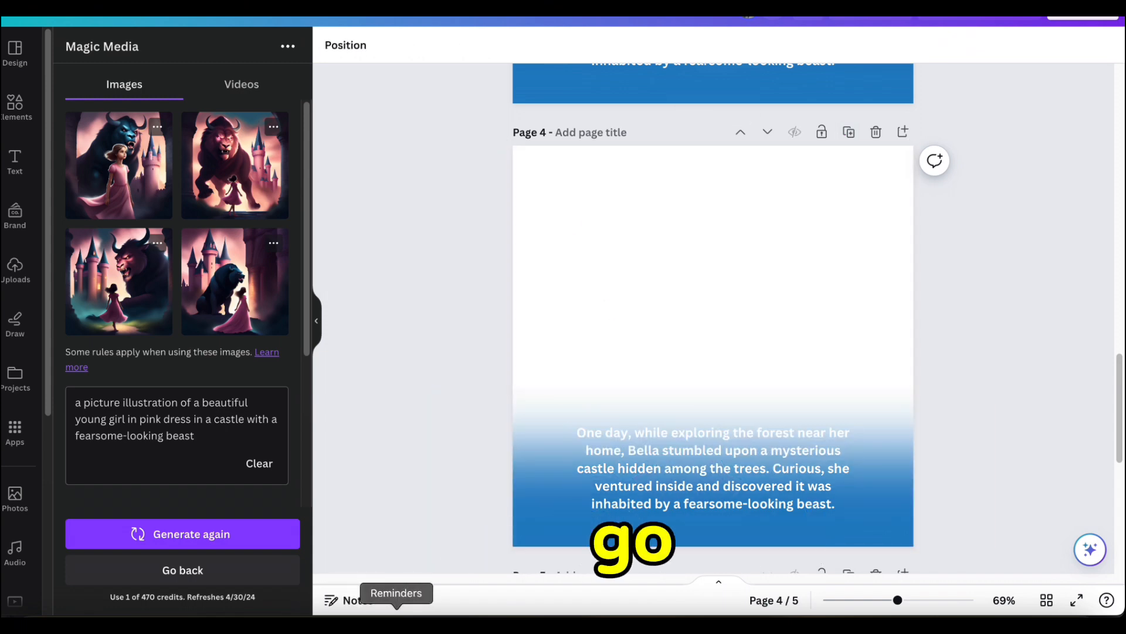
Step: Switch to the Notes app and copy the paragraph under "Page 3", starting "At first, Bella was frightened."
click(432, 614)
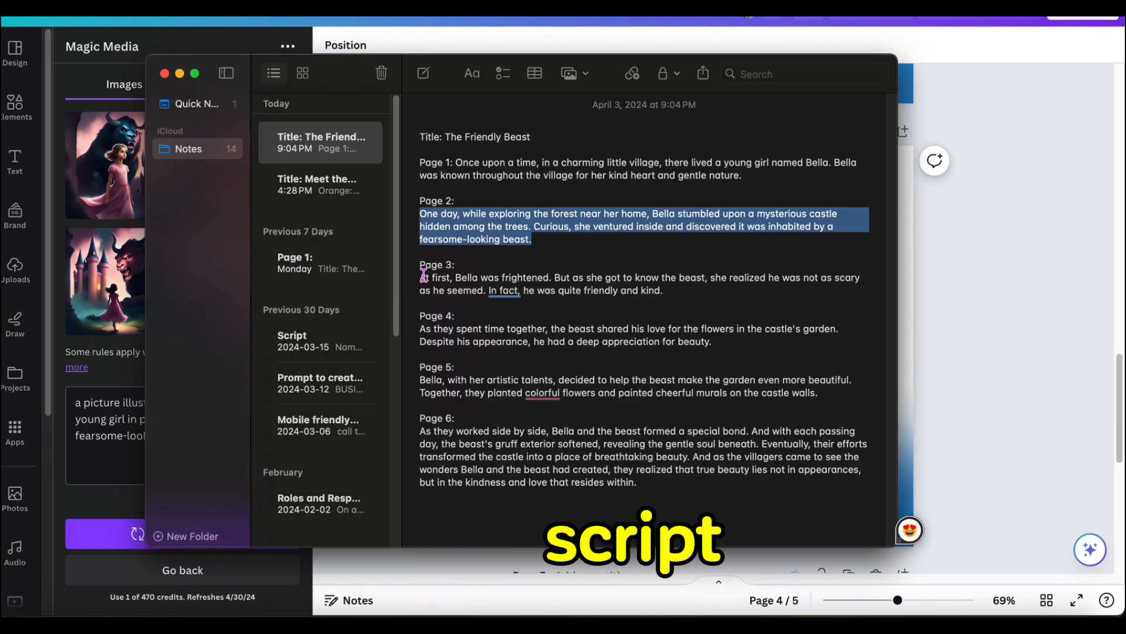
drag(420, 277, 675, 291)
key(ctrl+c)
right_click(644, 282)
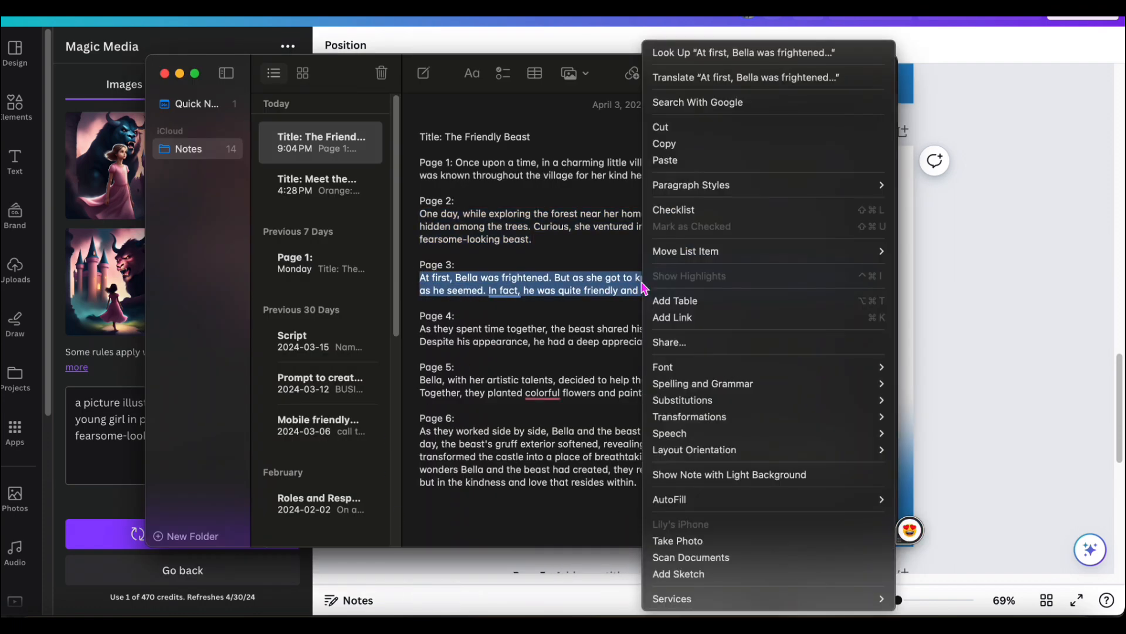
click(673, 145)
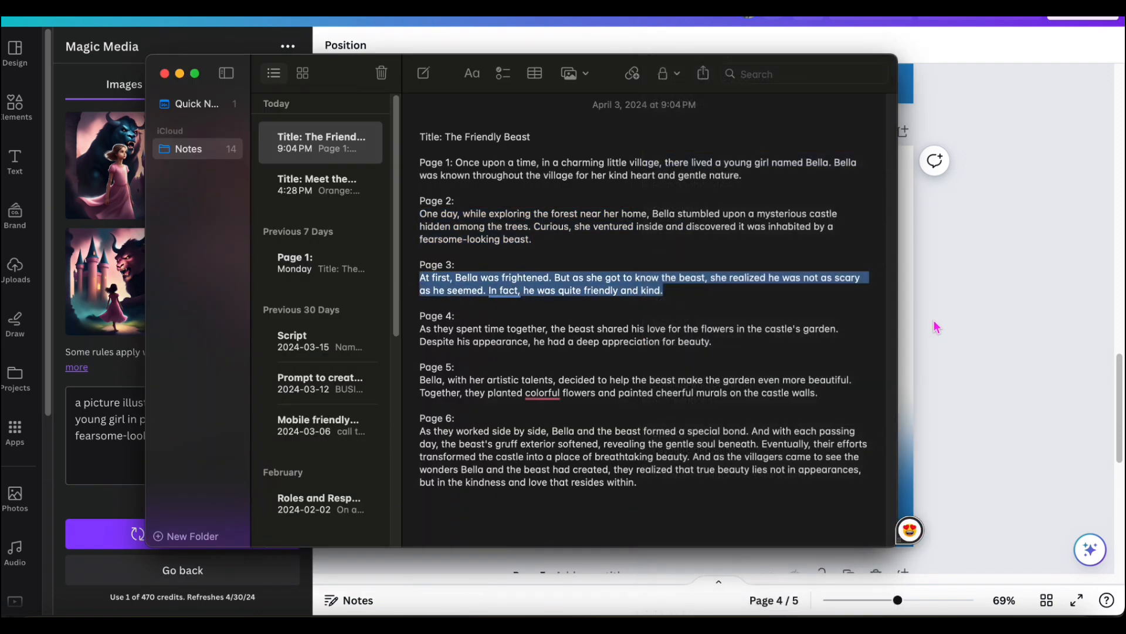
Step: Return to Canva, replace page 4's story text with the copied paragraph and shift the text slightly lower
key(super+Tab)
double_click(647, 460)
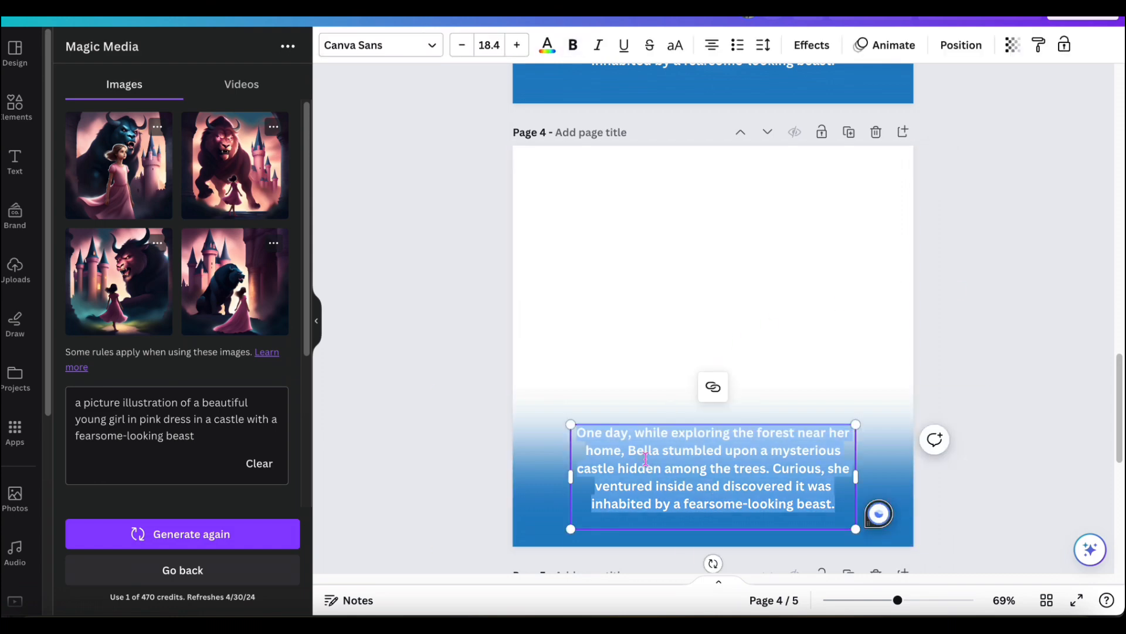
key(ctrl+v)
click(1006, 415)
click(722, 465)
drag(721, 465, 730, 474)
click(717, 517)
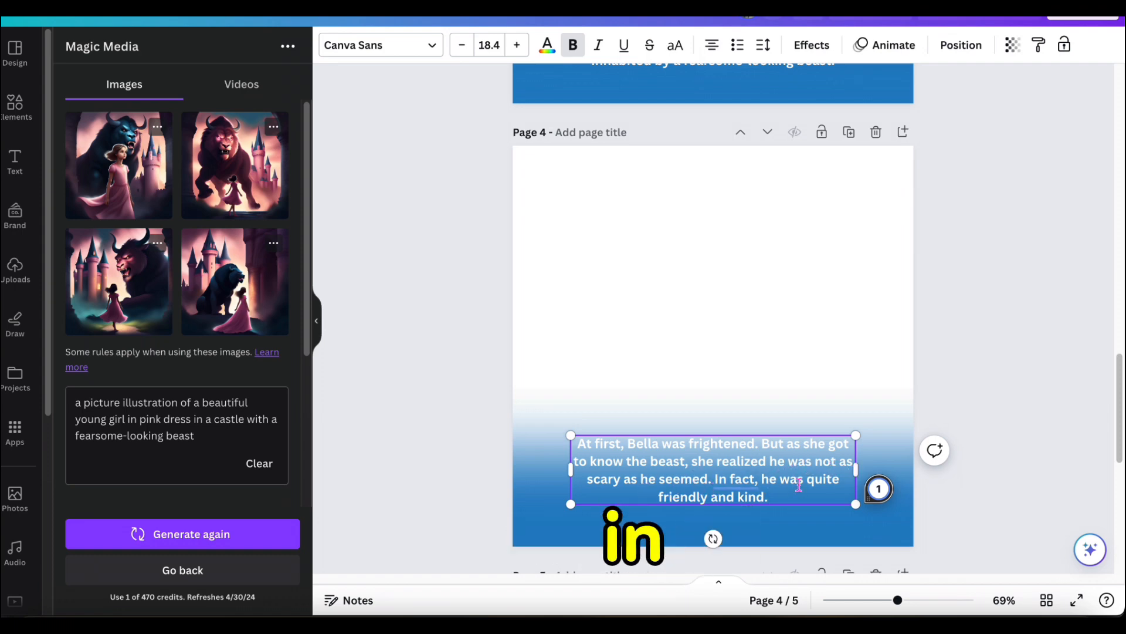
click(1012, 279)
Step: Reword the image prompt to "in a castle hugging a fearsome-looking beast" and generate new images
click(235, 431)
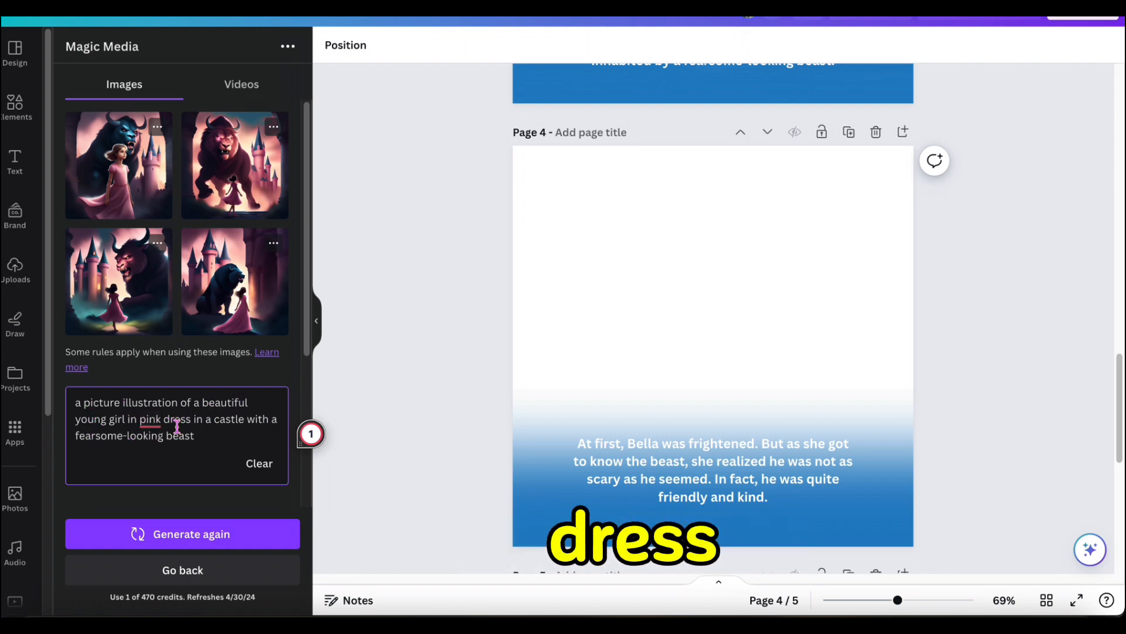
double_click(252, 420)
text(hugging)
click(181, 536)
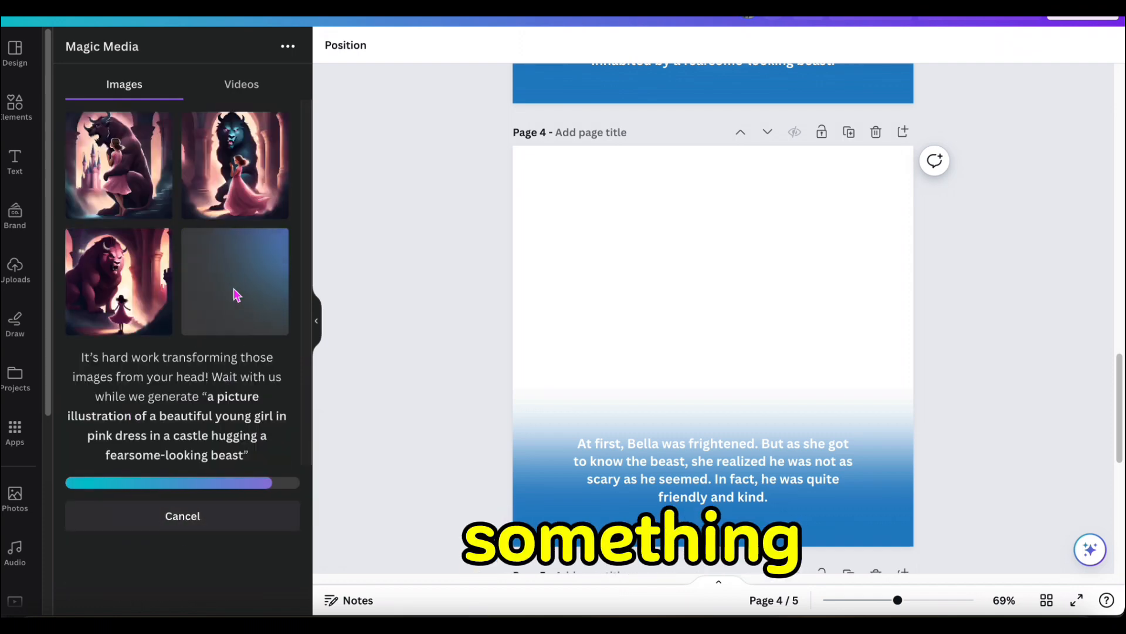
Step: Add the generated picture of the girl against the seated horned beast, enlarge it to fill page 4 and layer it beneath the blue gradients
click(152, 205)
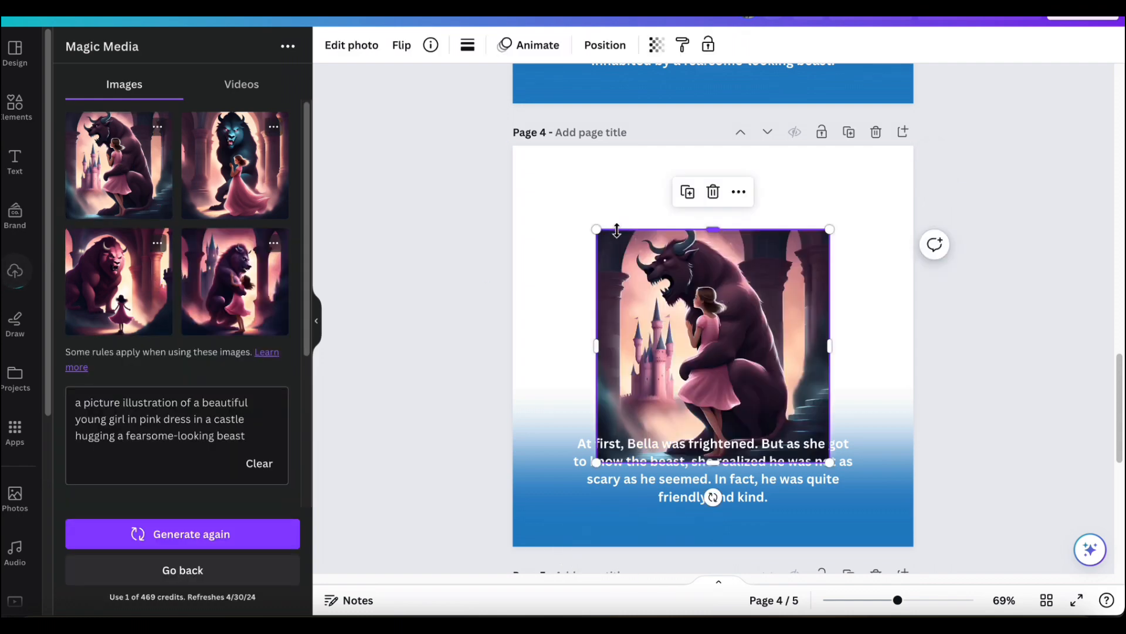
drag(596, 229, 510, 142)
drag(830, 463, 913, 548)
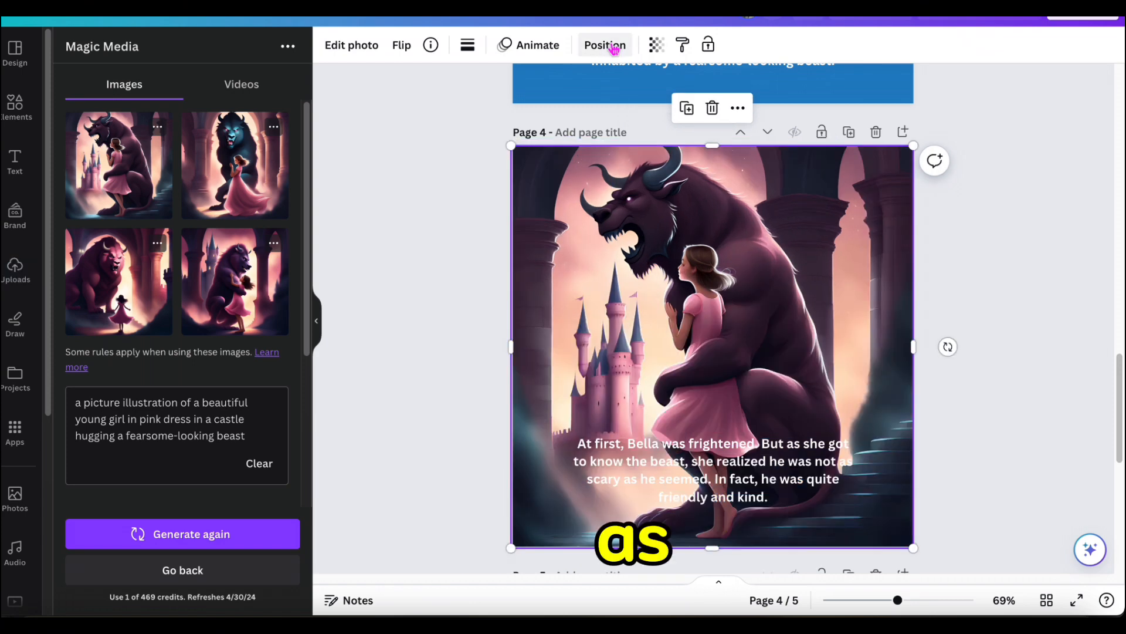
click(613, 47)
drag(217, 186, 206, 540)
click(1033, 272)
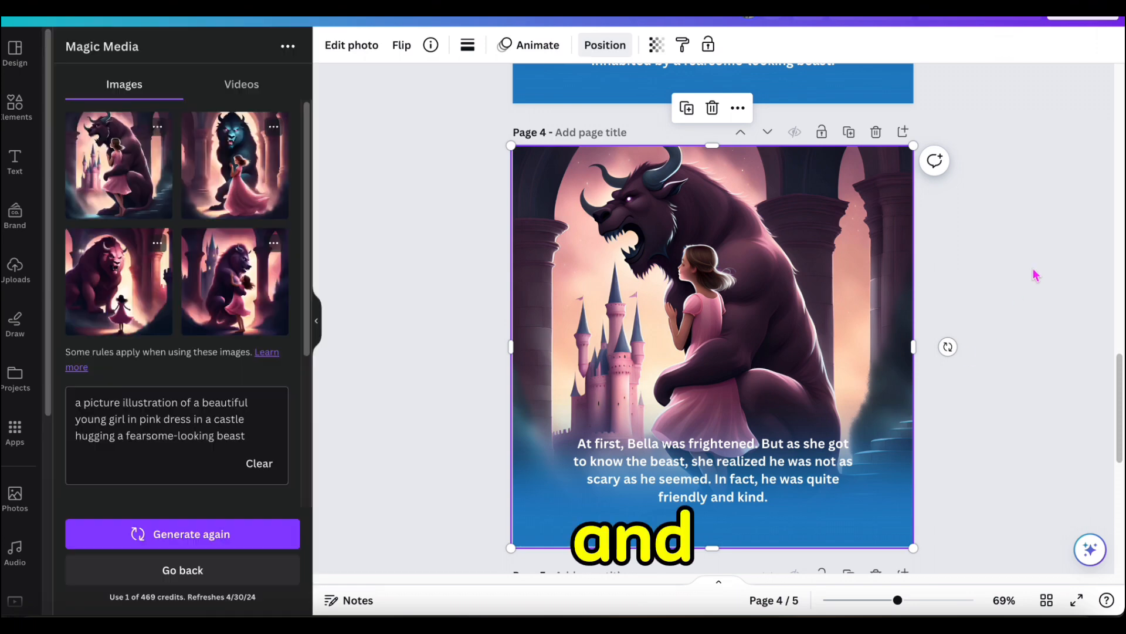
Step: Duplicate page 4 and delete the castle hug picture from the copy
click(849, 131)
click(568, 186)
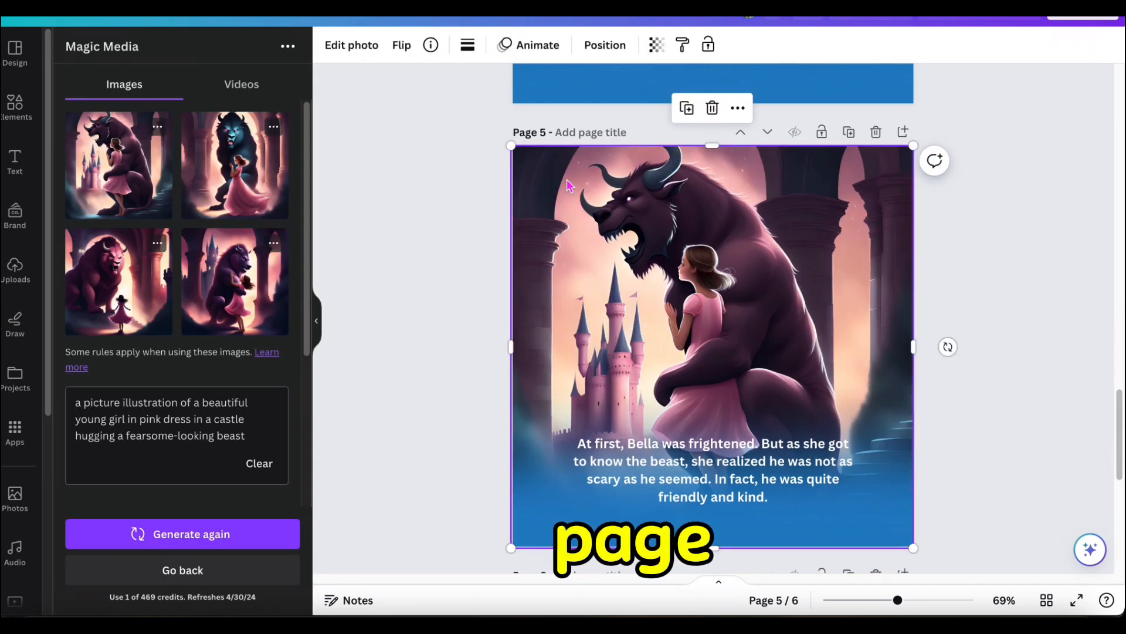
key(Delete)
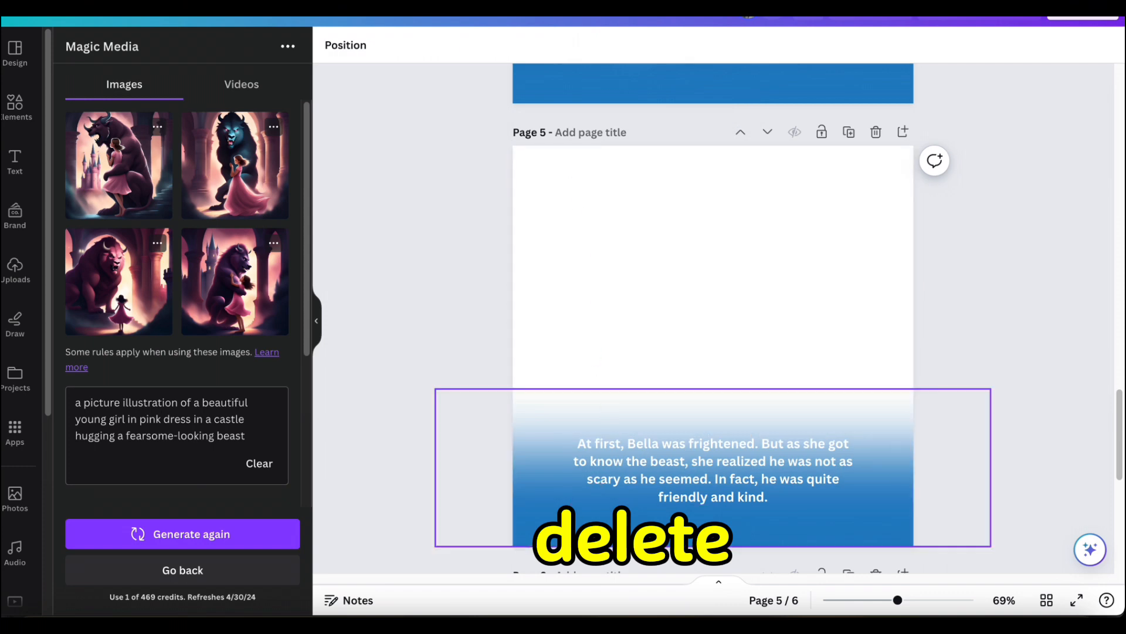
Step: Switch to the Notes app and copy the paragraph under "Page 4", starting "As they spent time together"
click(414, 621)
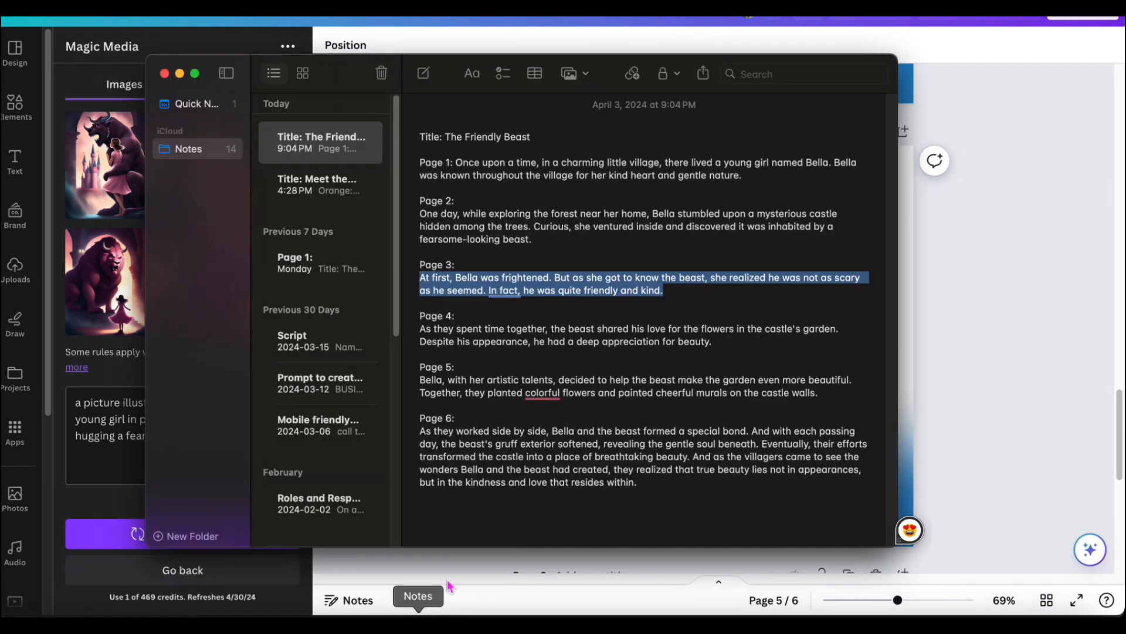
drag(419, 328, 711, 341)
right_click(614, 336)
click(631, 144)
click(945, 326)
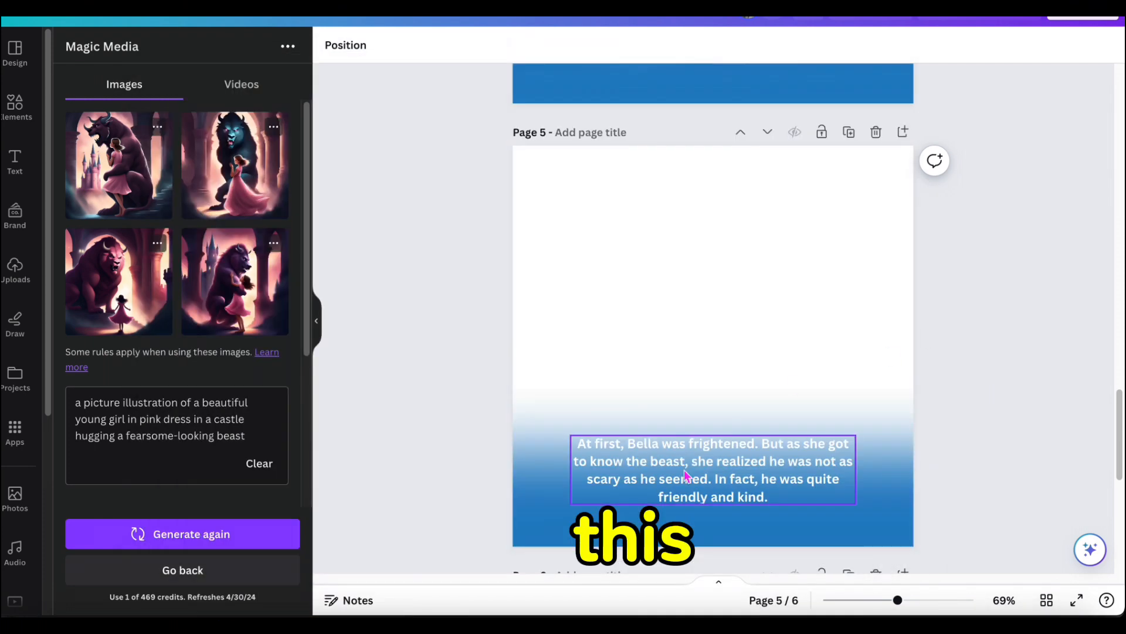
Step: Return to Canva and replace page 5's story text with the copied paragraph
click(686, 478)
double_click(685, 477)
key(super+v)
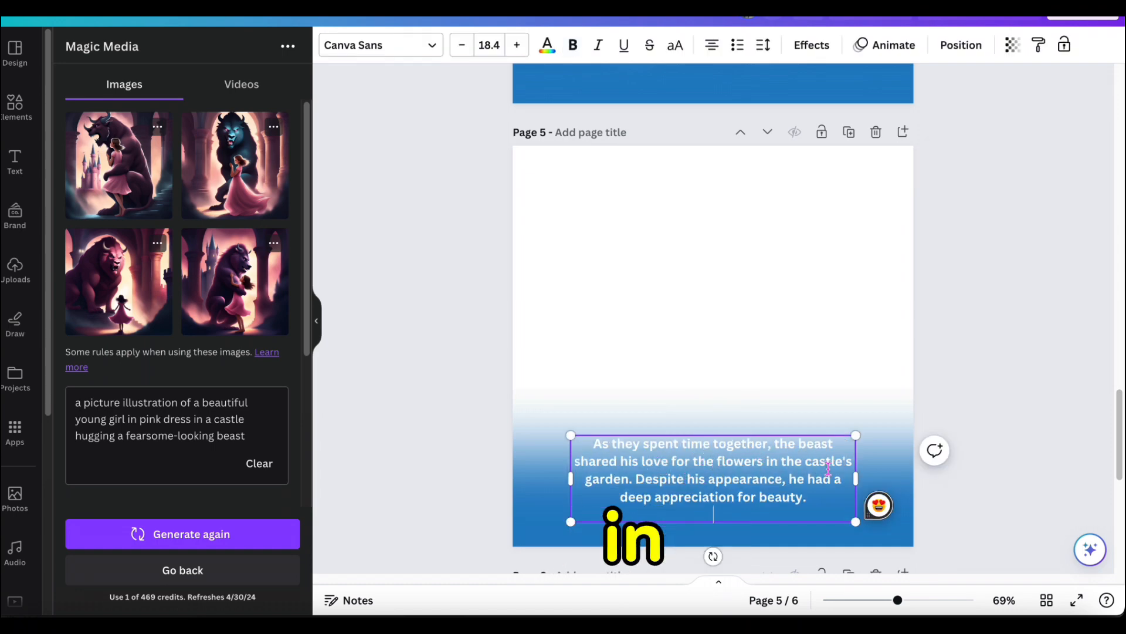
Step: Reword the image prompt to "holding a flower in a garden playing with a fearsome-looking beast" and generate new images
click(986, 330)
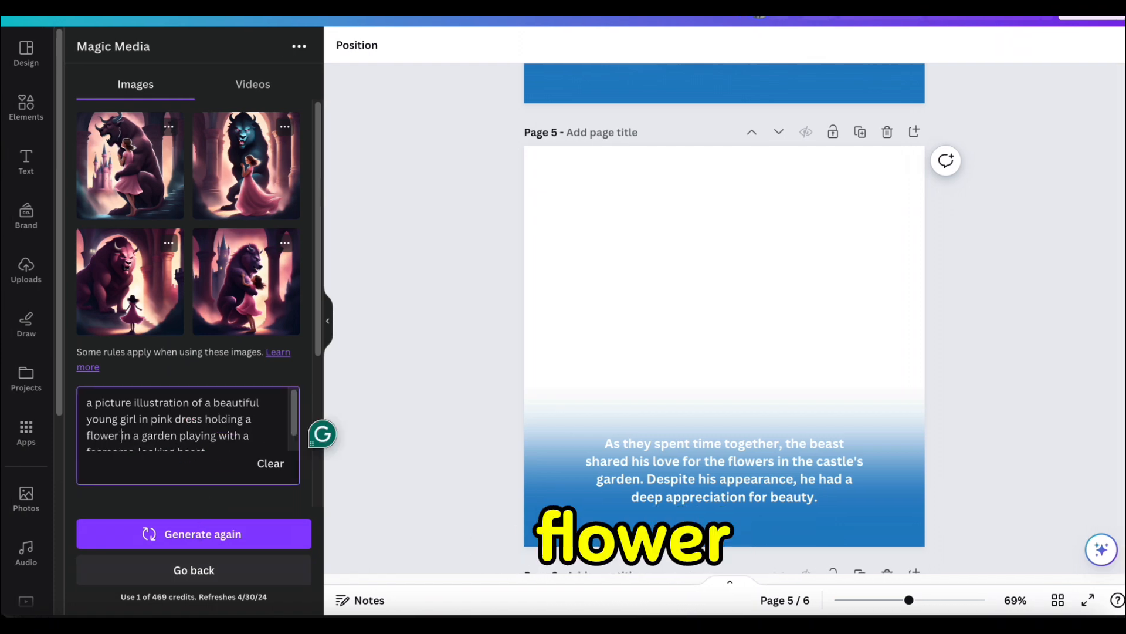
click(201, 546)
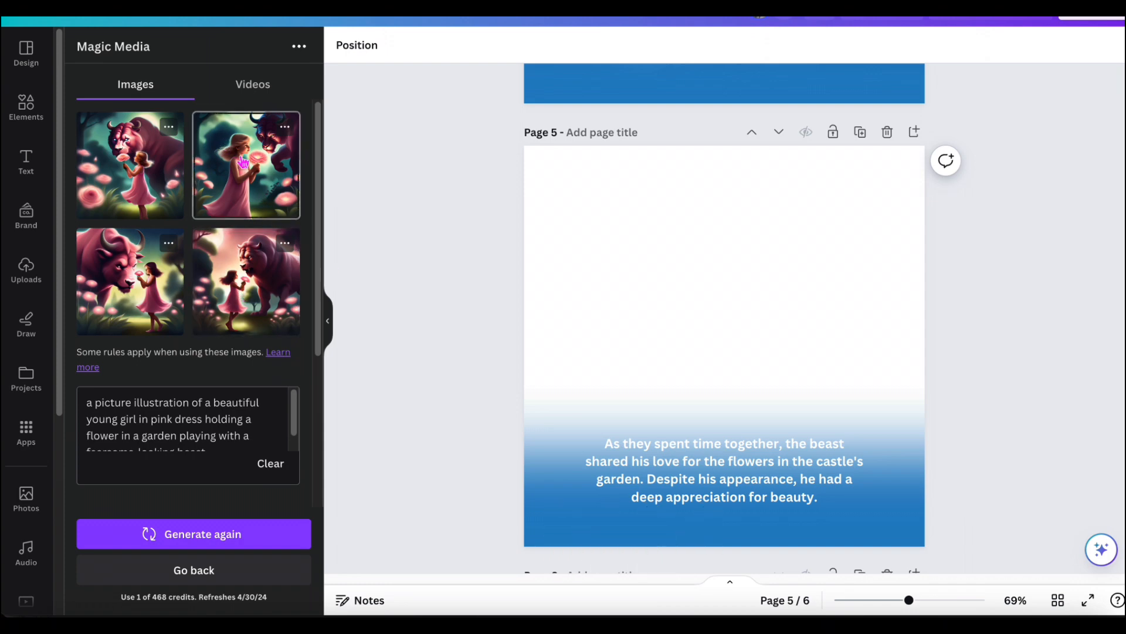
Step: Fill page 5 with the picture of the girl holding a large pink flower and layer it beneath the blue gradients
drag(243, 162, 561, 187)
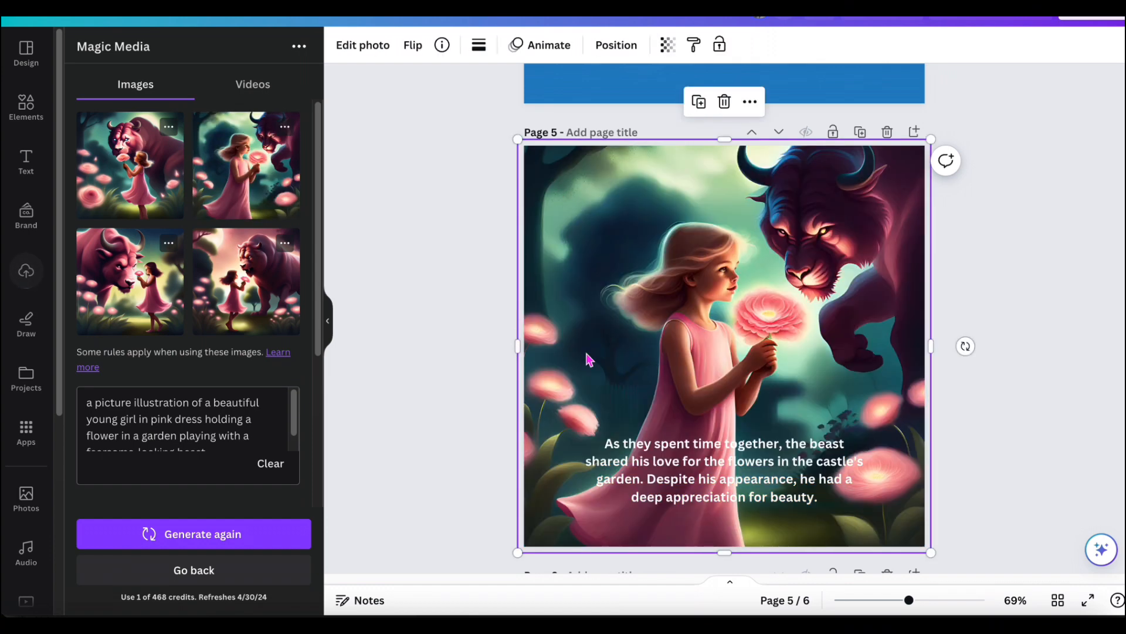
click(626, 56)
drag(216, 202, 227, 554)
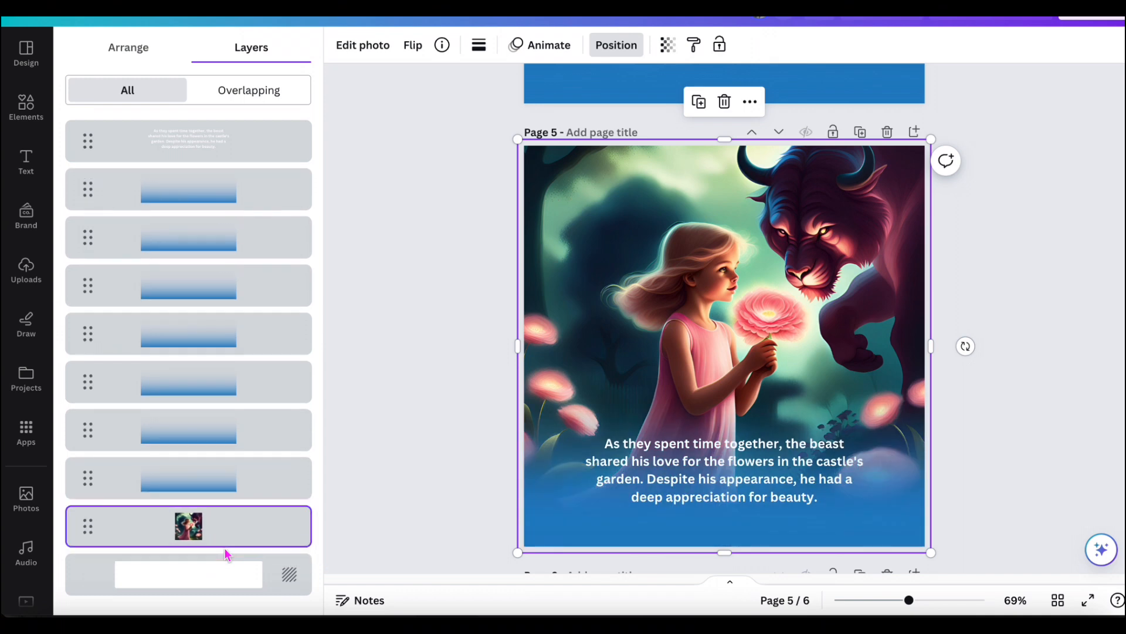
click(1002, 260)
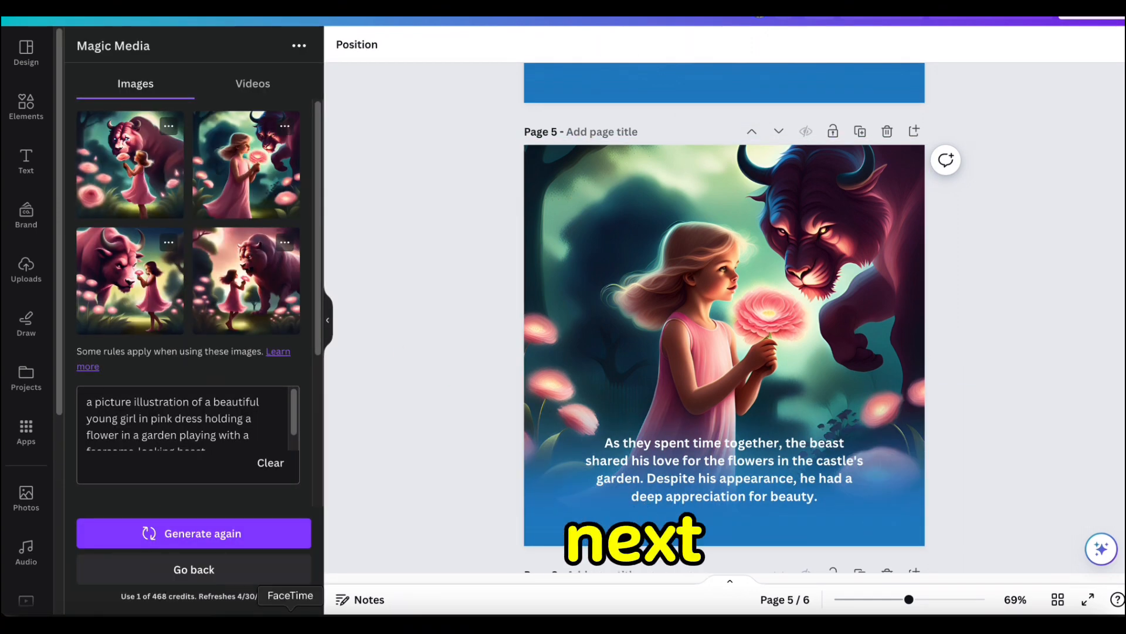
Step: Duplicate page 5 and delete the girl-with-flower picture from the copy
click(860, 132)
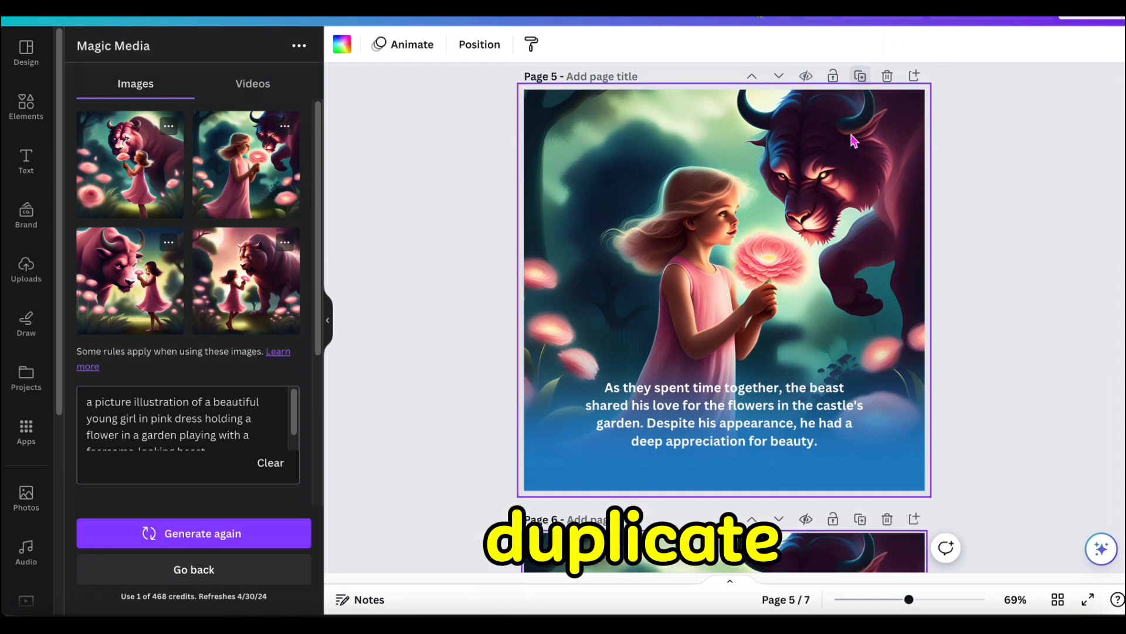
click(643, 372)
key(Delete)
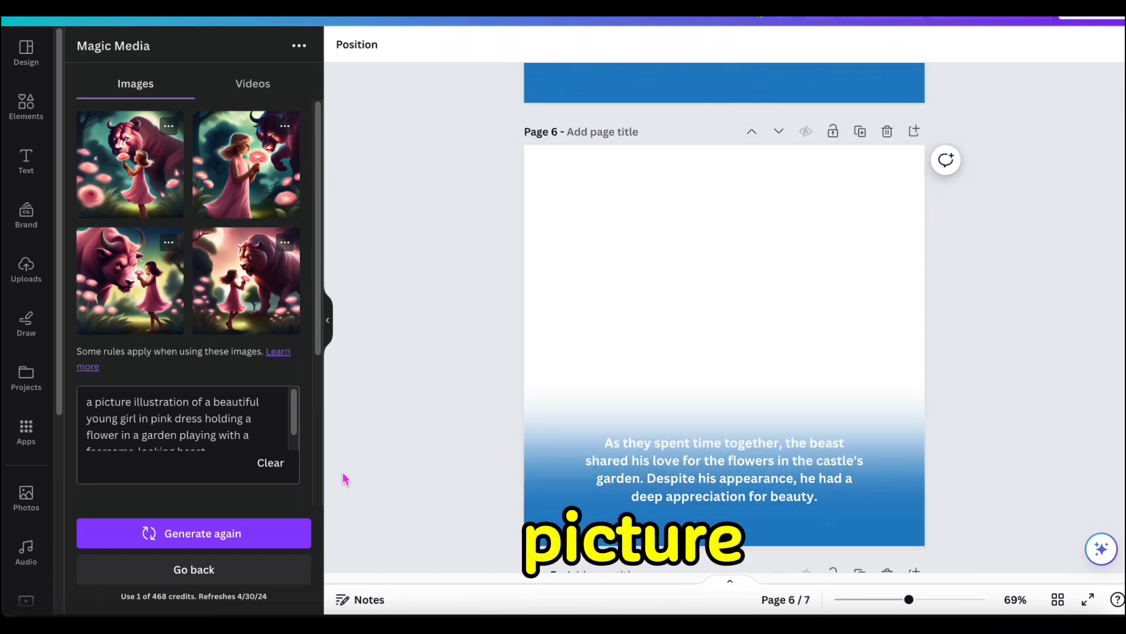
Step: Switch to the Notes app and copy the paragraph under "Page 5", starting "Bella, with her artistic talents"
click(452, 584)
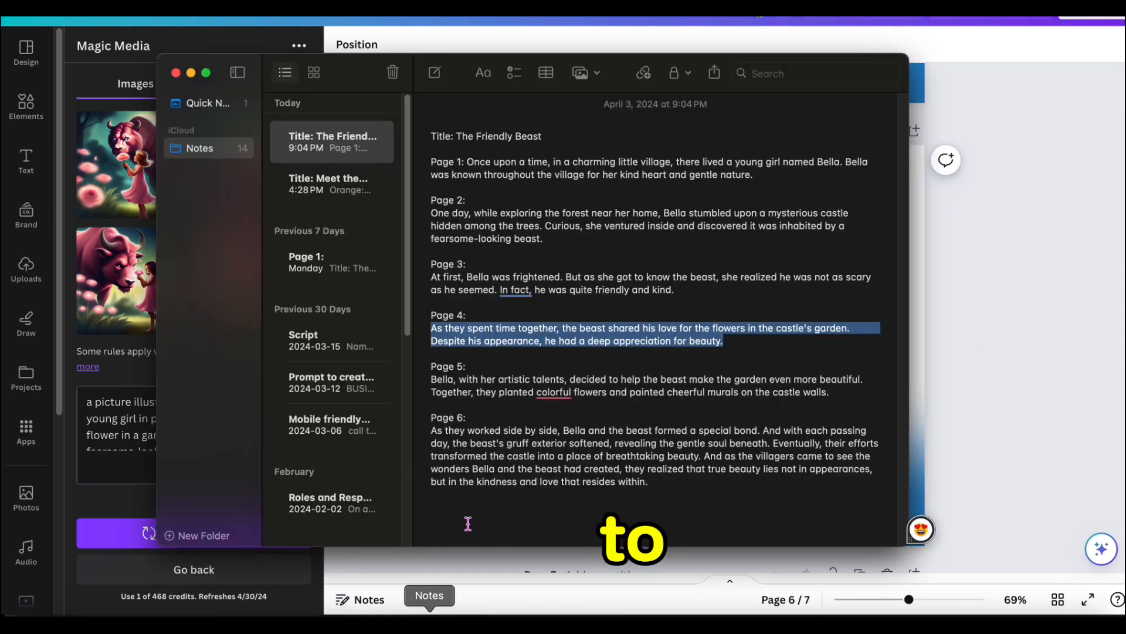
drag(431, 380, 786, 395)
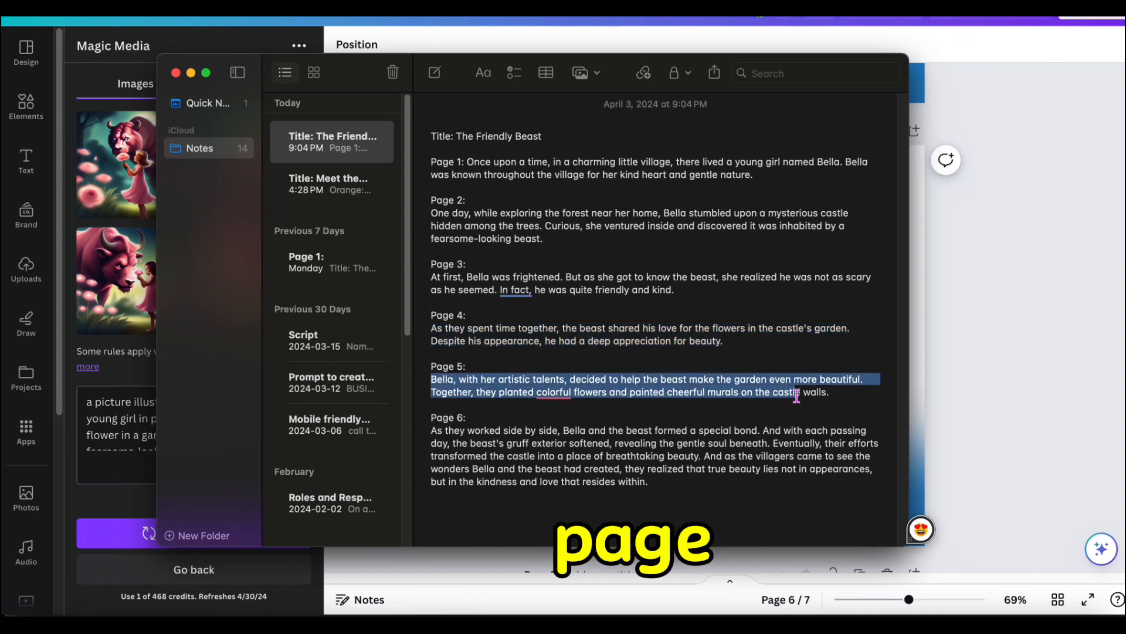
right_click(701, 388)
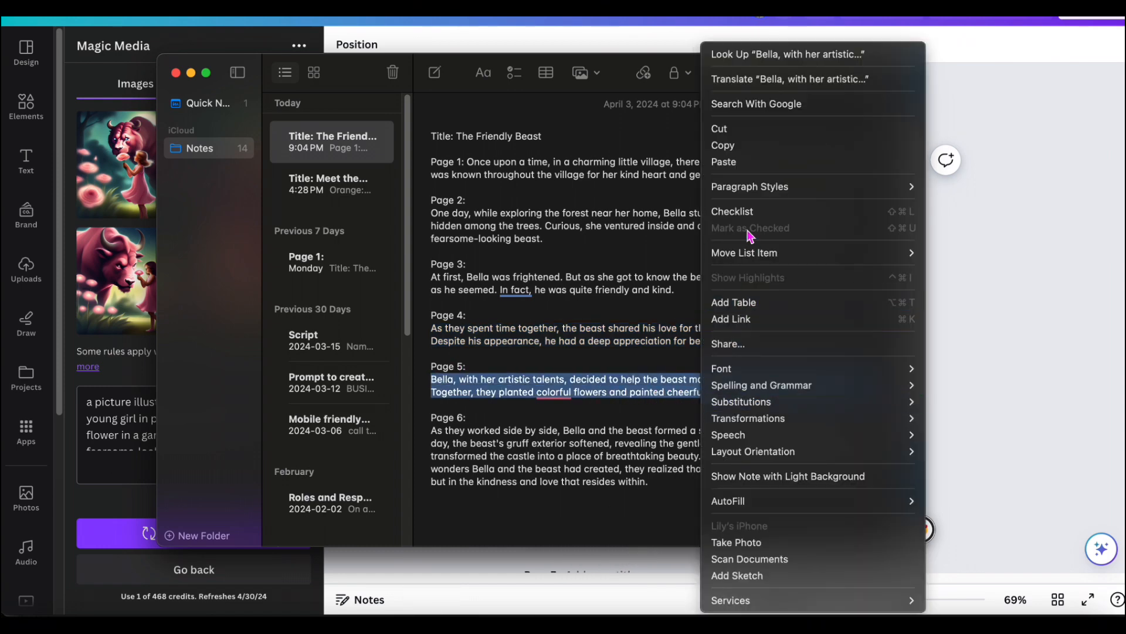
click(727, 145)
click(900, 270)
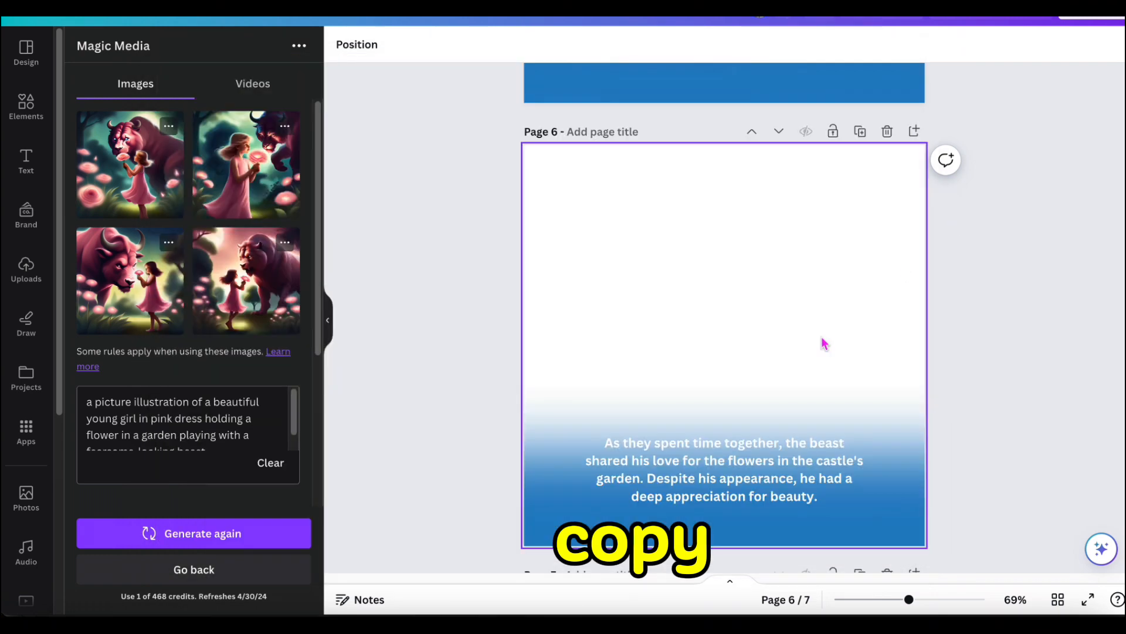
Step: Return to Canva and replace page 6's story text with the copied paragraph
double_click(687, 476)
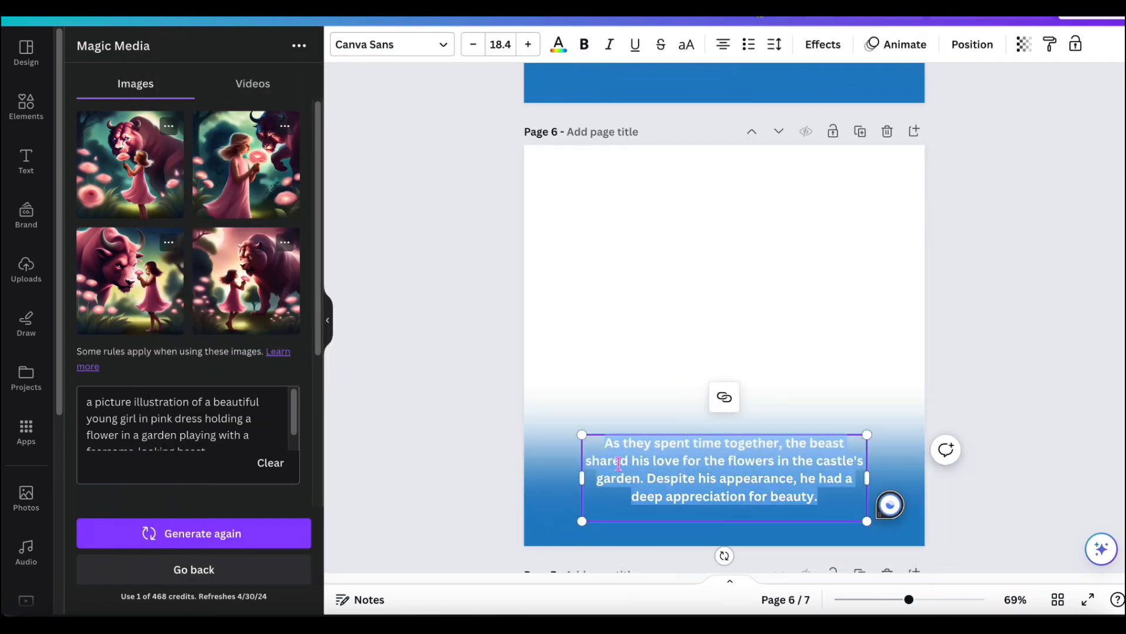
key(ctrl+v)
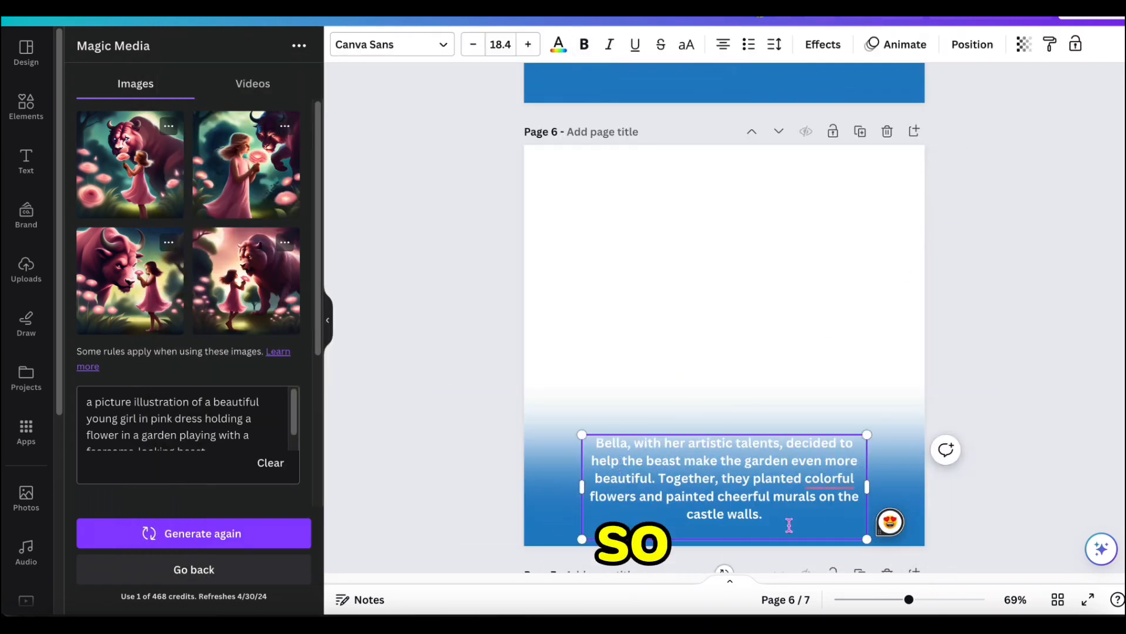
click(978, 244)
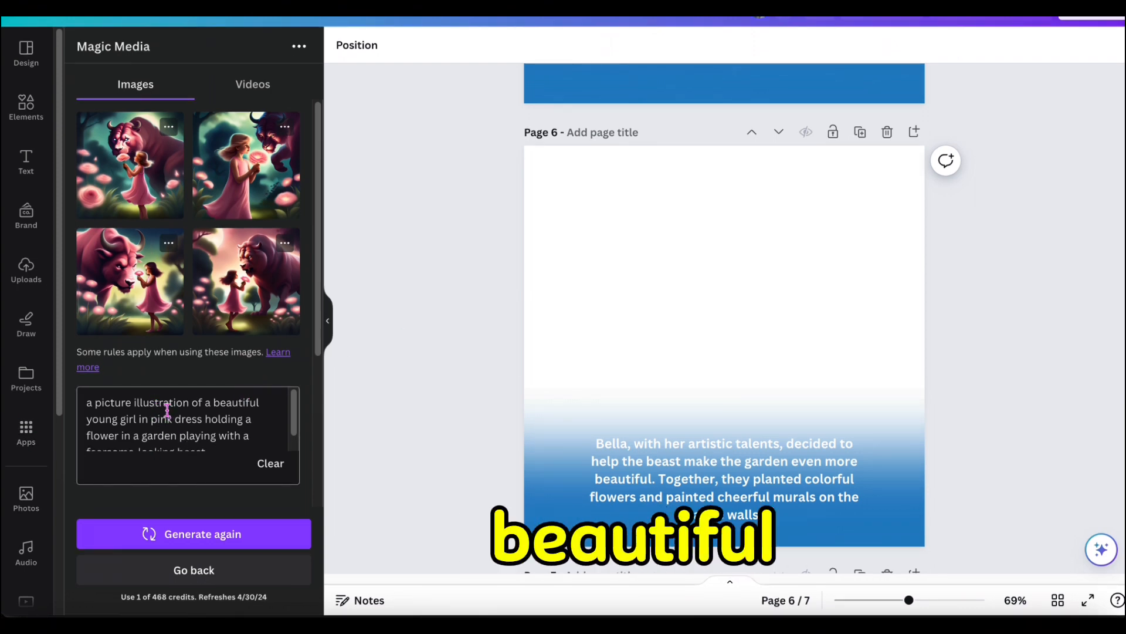
Step: Reword the image prompt to "planting flower in a garden with a fearsome-looking beast" and generate new images
scroll(165, 414, down, 1)
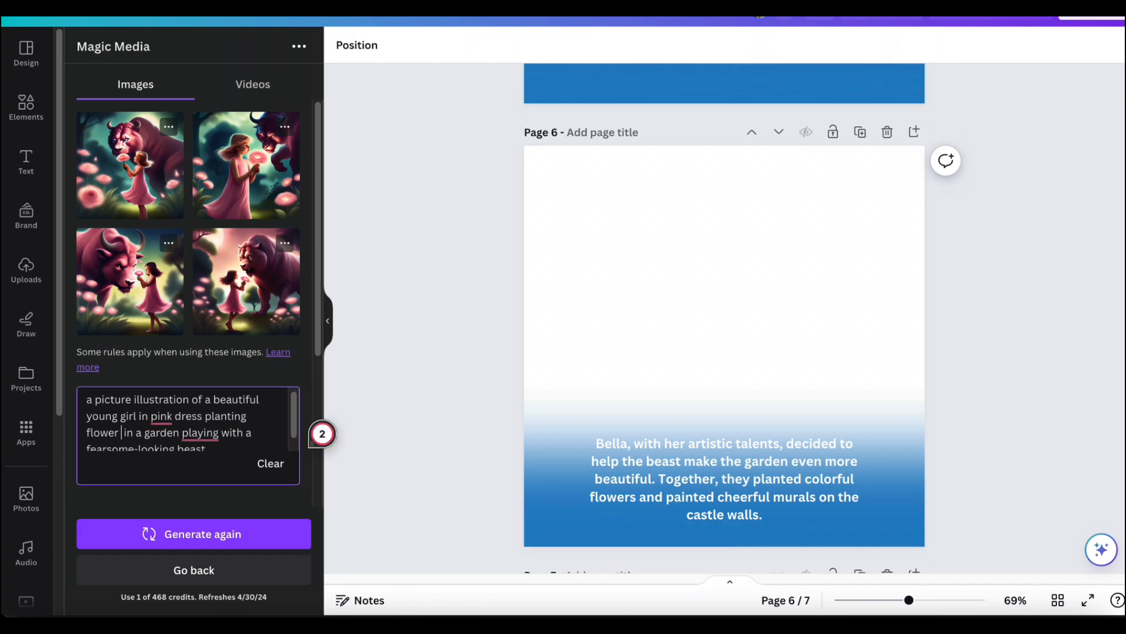
click(201, 433)
click(211, 473)
scroll(132, 437, down, 1)
click(186, 535)
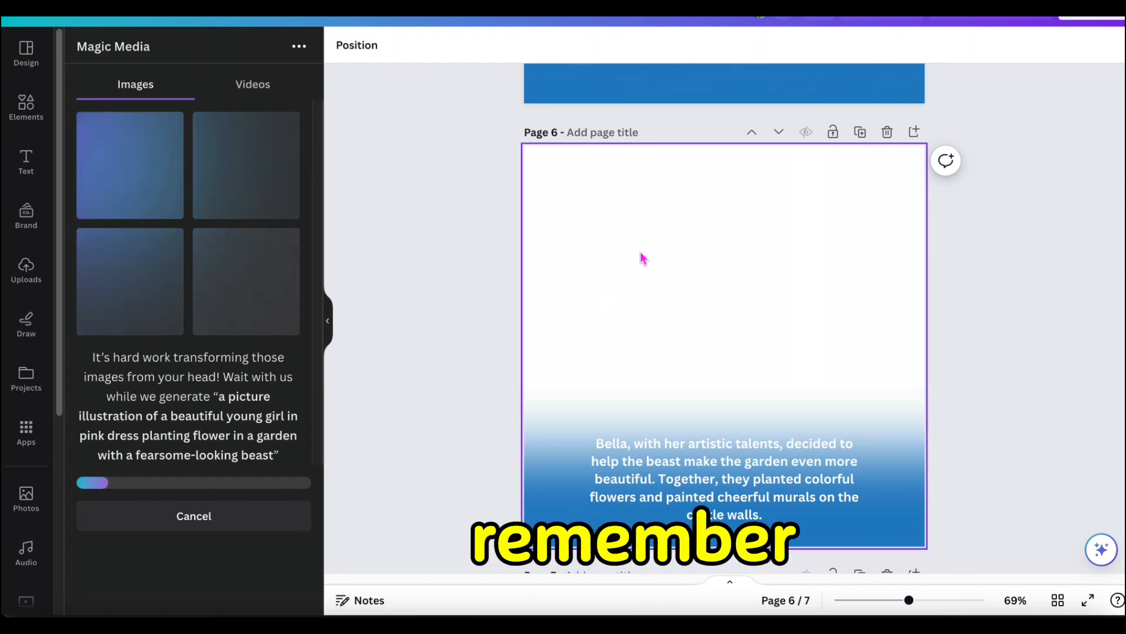
scroll(642, 258, up, 10)
scroll(647, 288, up, 12)
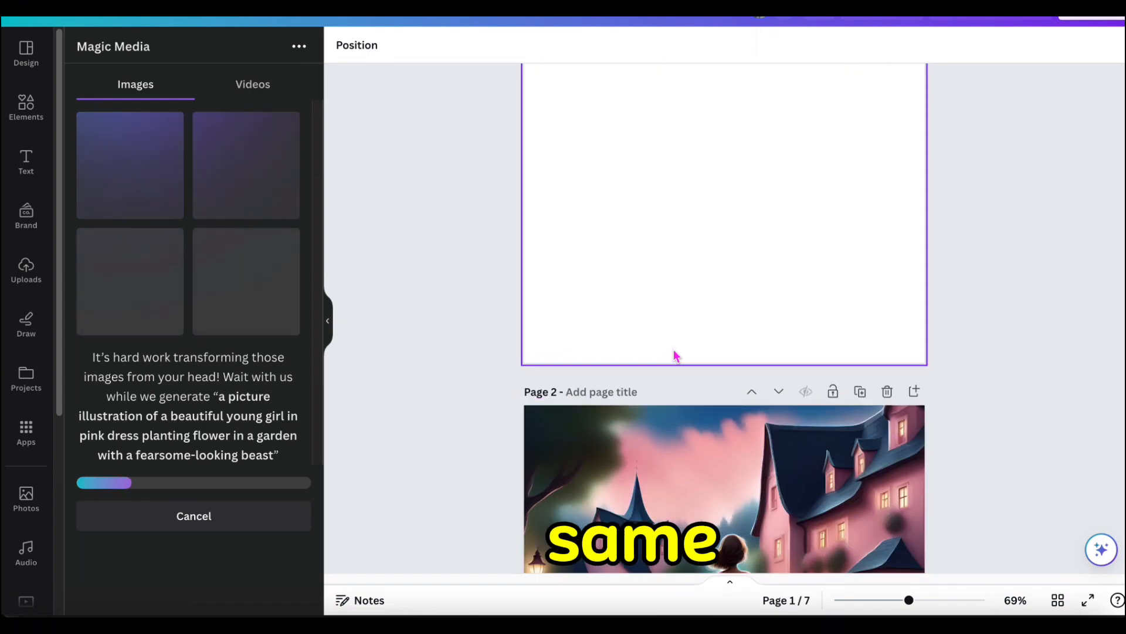
scroll(674, 358, up, 2)
scroll(674, 355, down, 15)
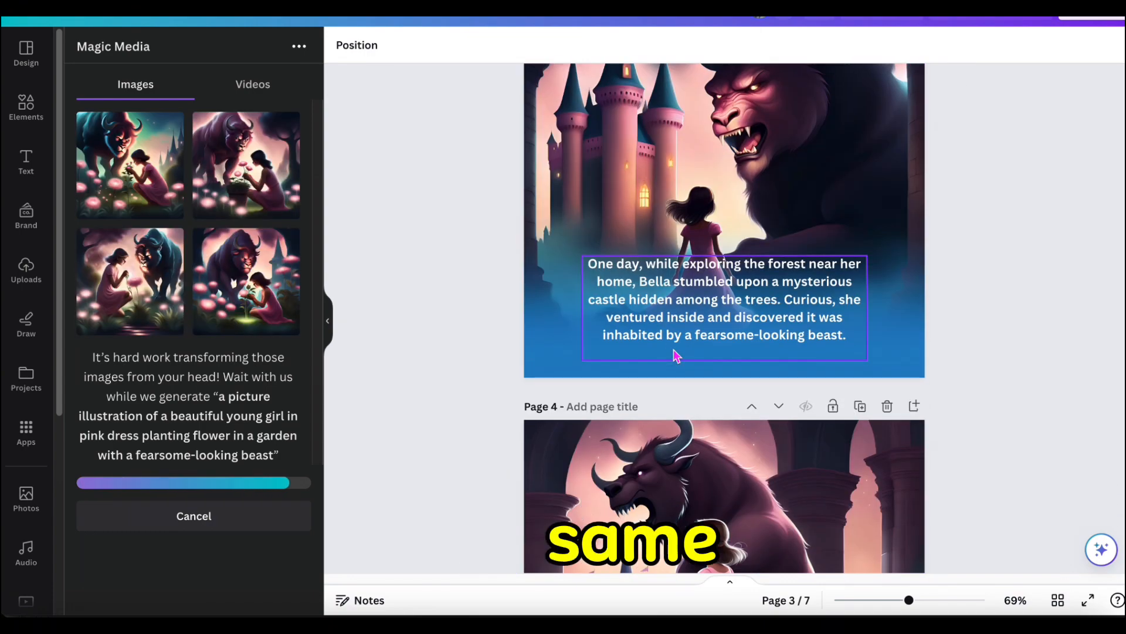
scroll(675, 355, down, 20)
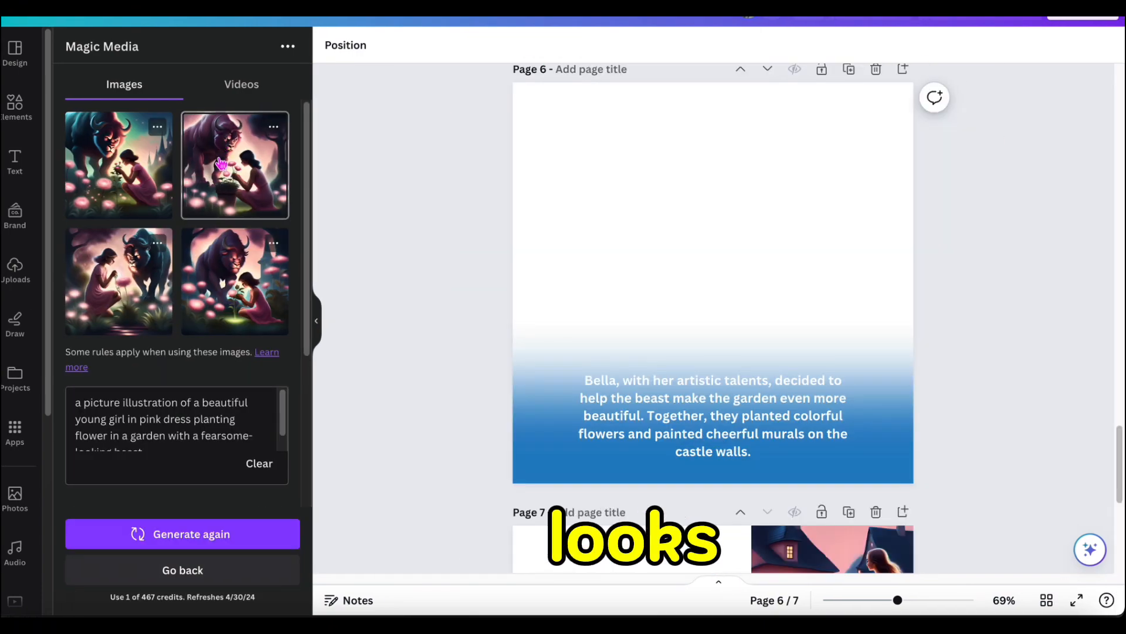
Step: Fill page 6 with the picture of the girl tending potted pink flowers by the beast and layer it beneath the blue gradients
drag(218, 166, 529, 138)
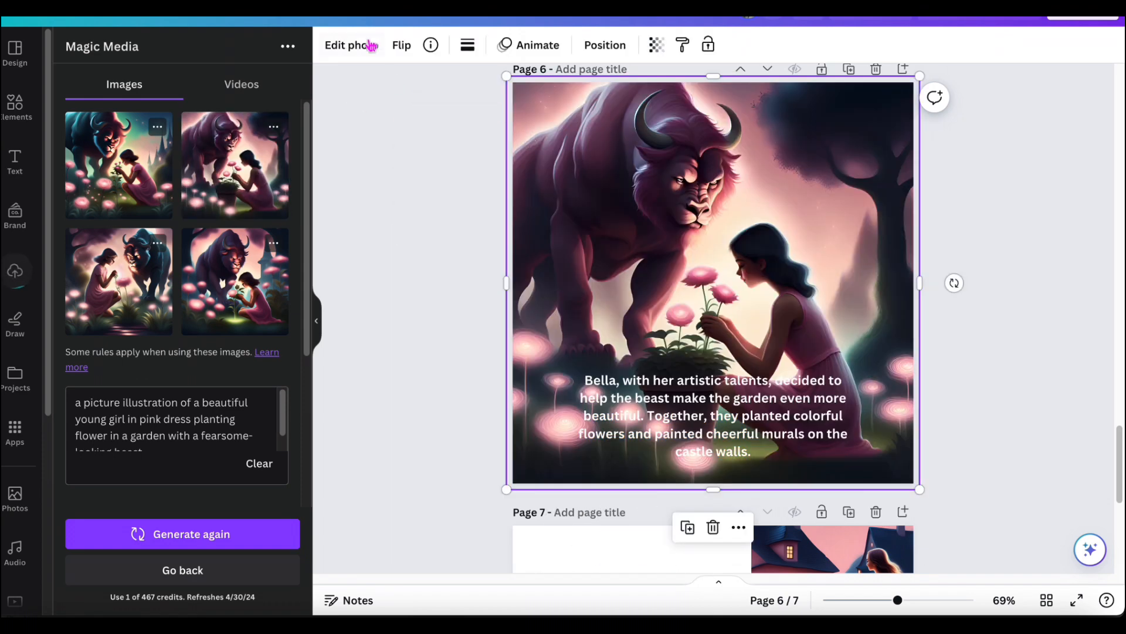
click(587, 52)
drag(177, 189, 176, 526)
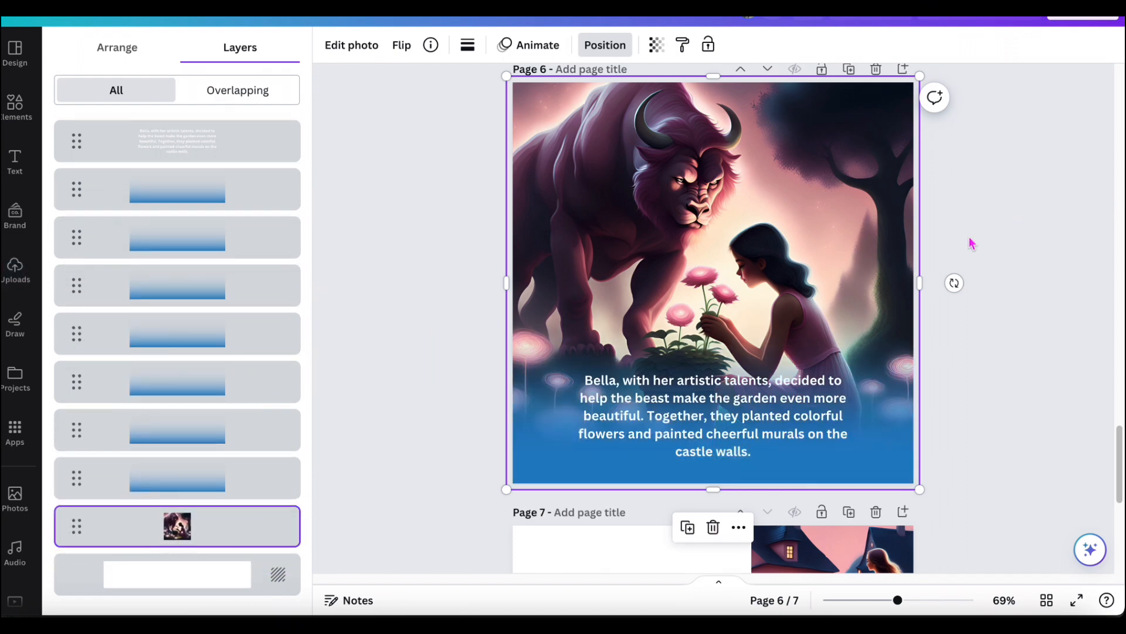
click(1042, 221)
click(1042, 222)
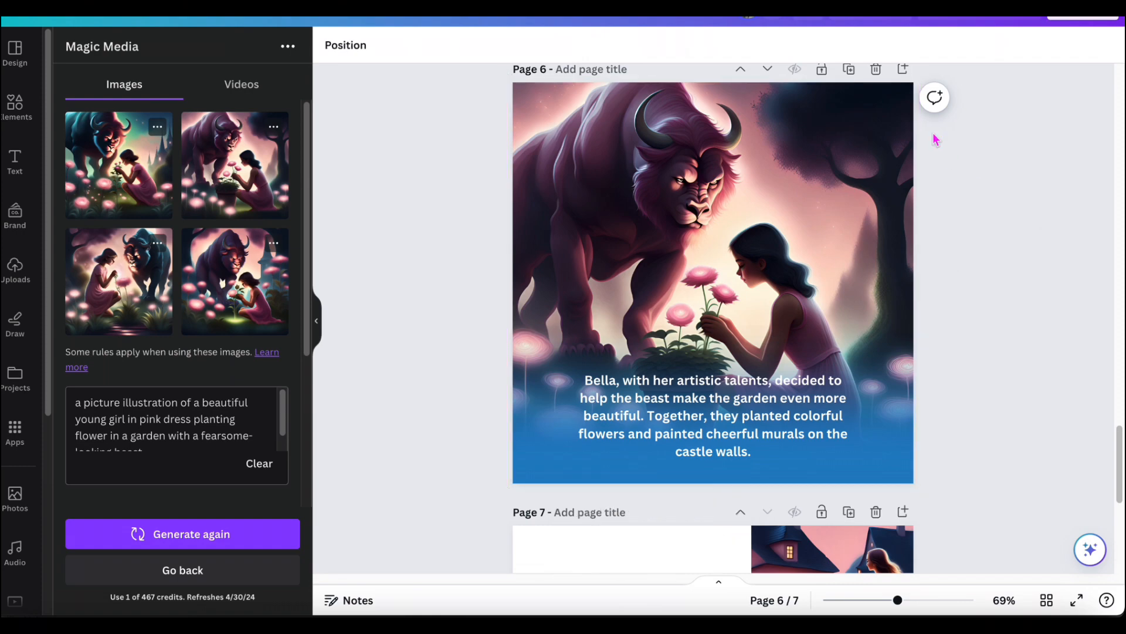
Step: Duplicate page 6 and delete the flower-planting picture from the copy
click(848, 70)
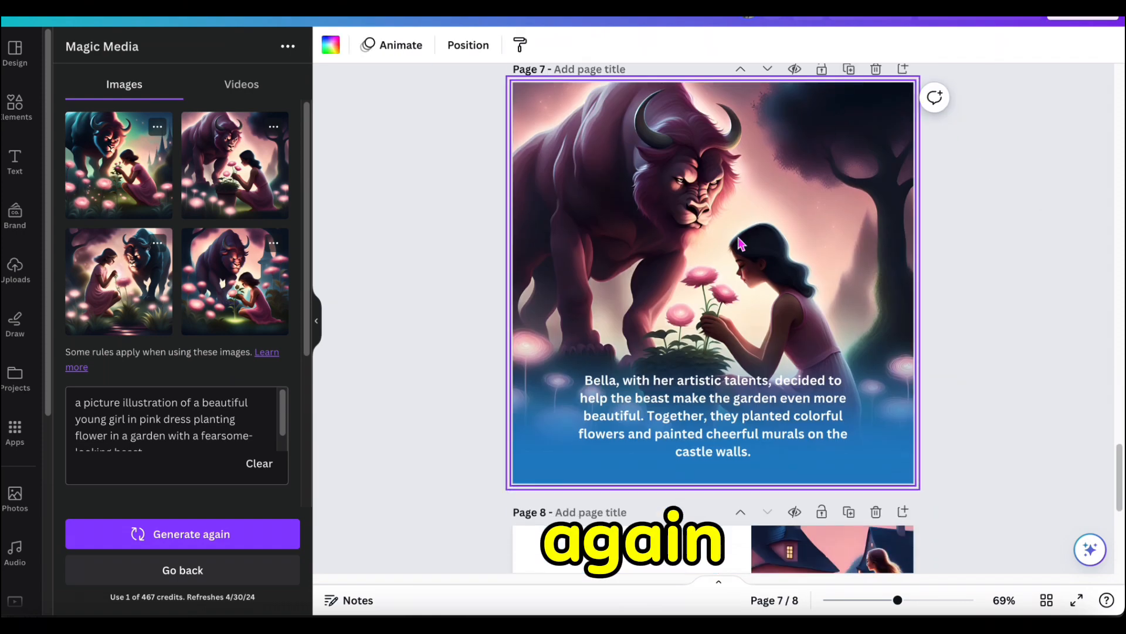
click(546, 156)
key(Delete)
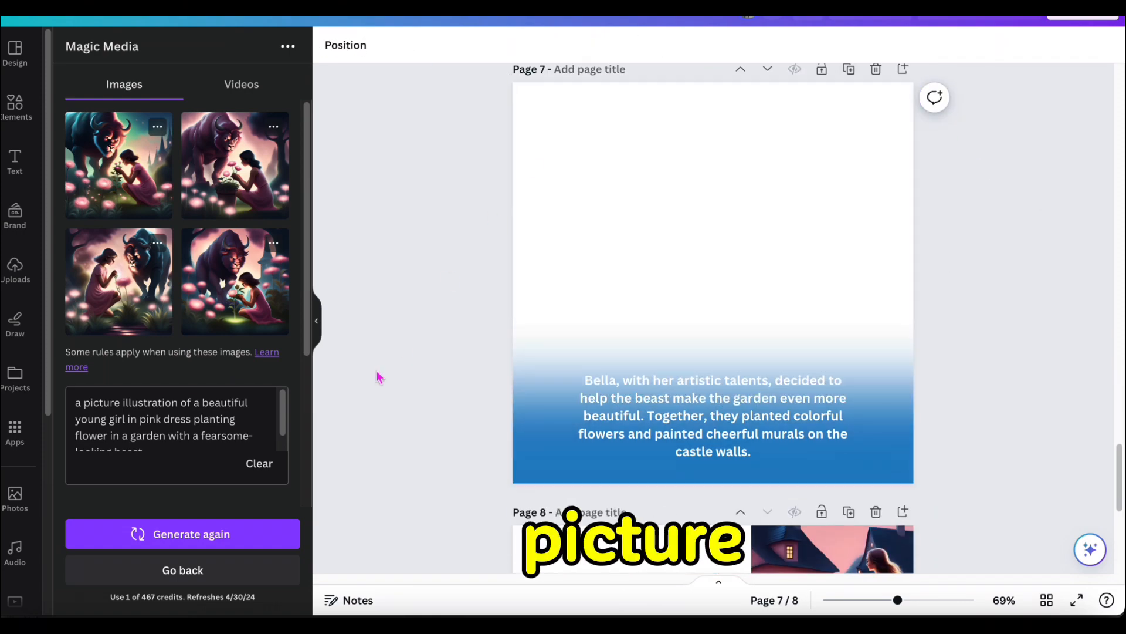
Step: Copy the paragraph under "Page 6" in the Notes app and replace page 7's story text in Canva with it
click(419, 619)
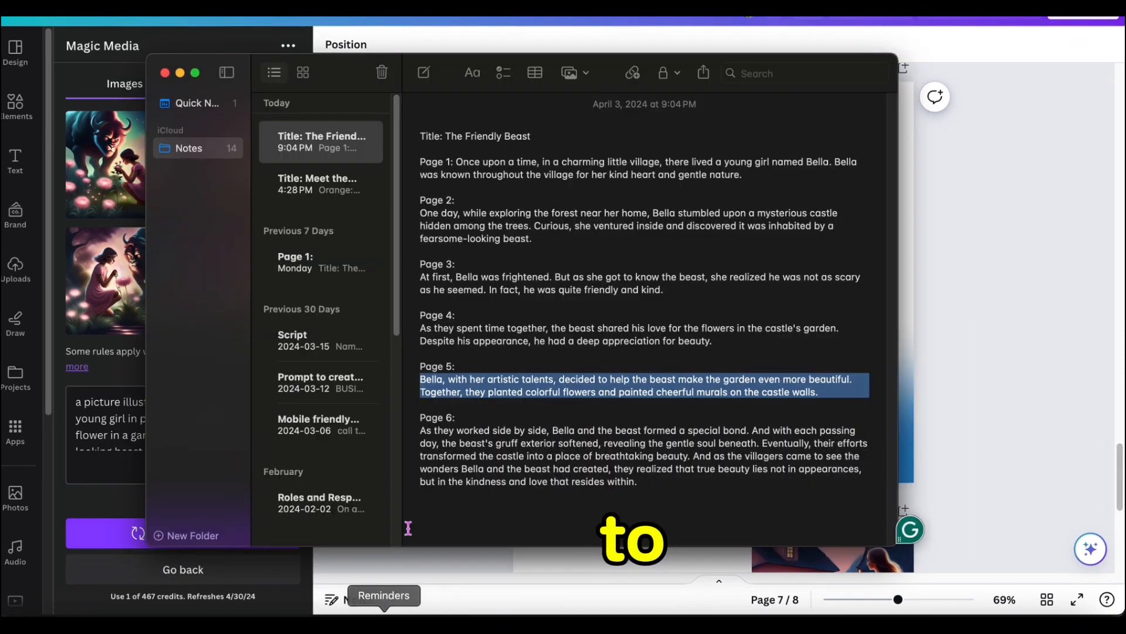
click(419, 437)
drag(418, 437, 512, 434)
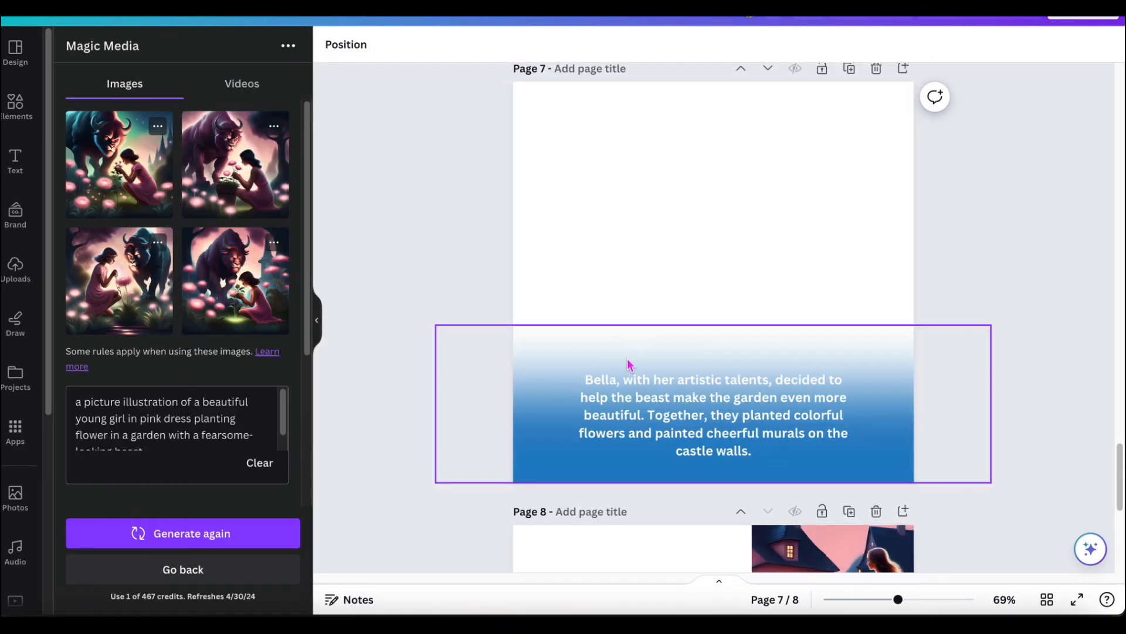
double_click(616, 390)
key(ctrl+v)
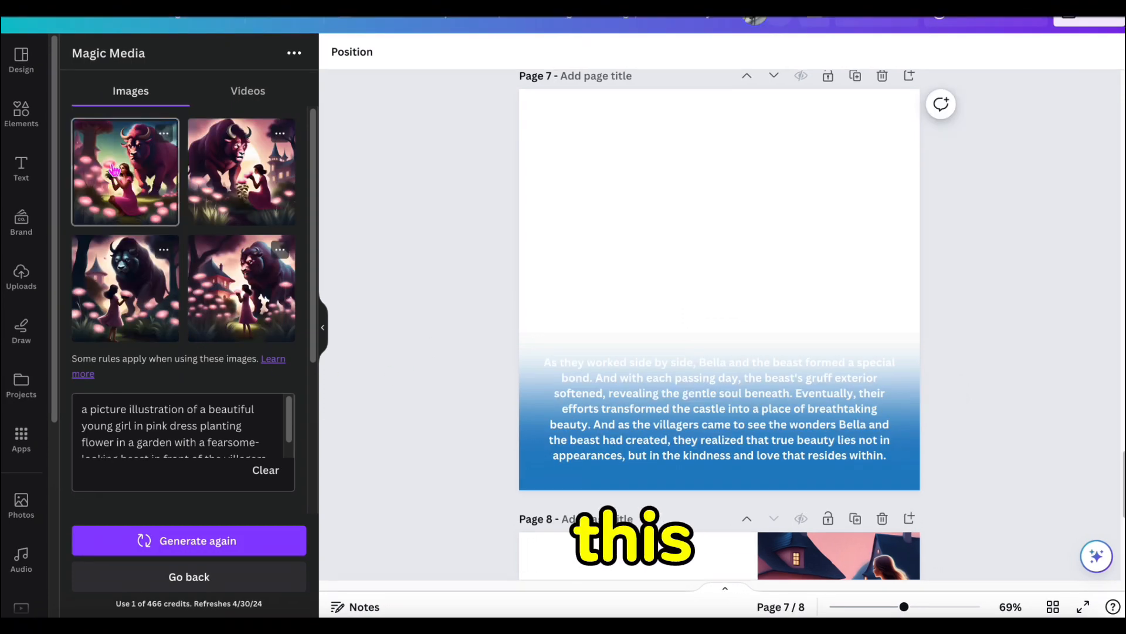
Step: Fill page 7 with the generated picture of the girl holding a potted pink flower and layer it beneath the blue gradients
drag(114, 170, 537, 129)
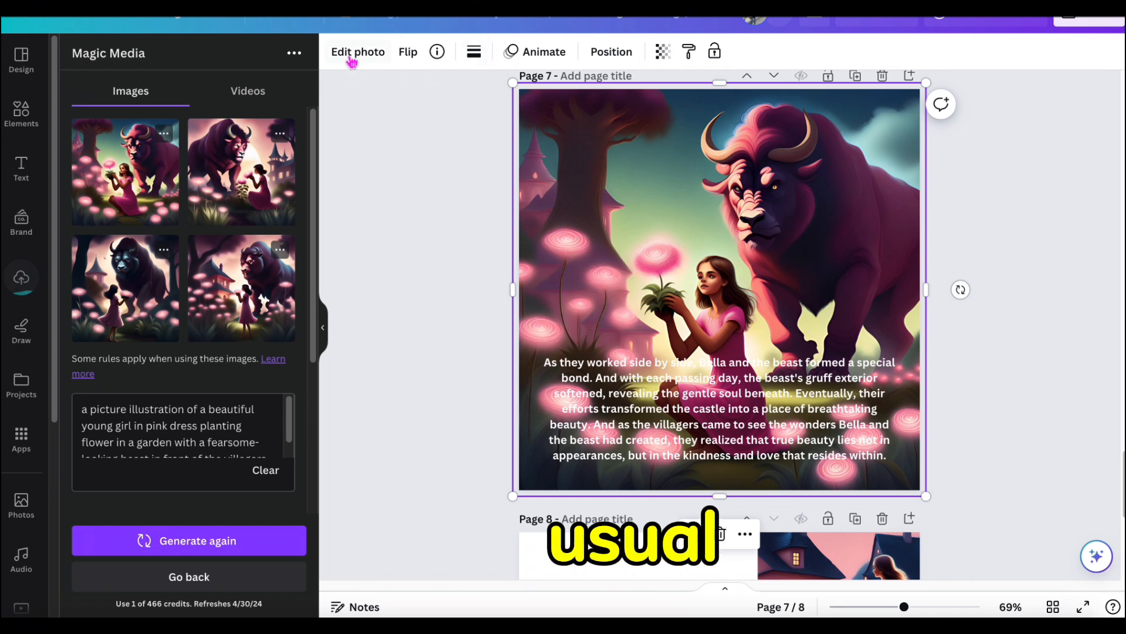
click(610, 53)
drag(202, 194, 212, 543)
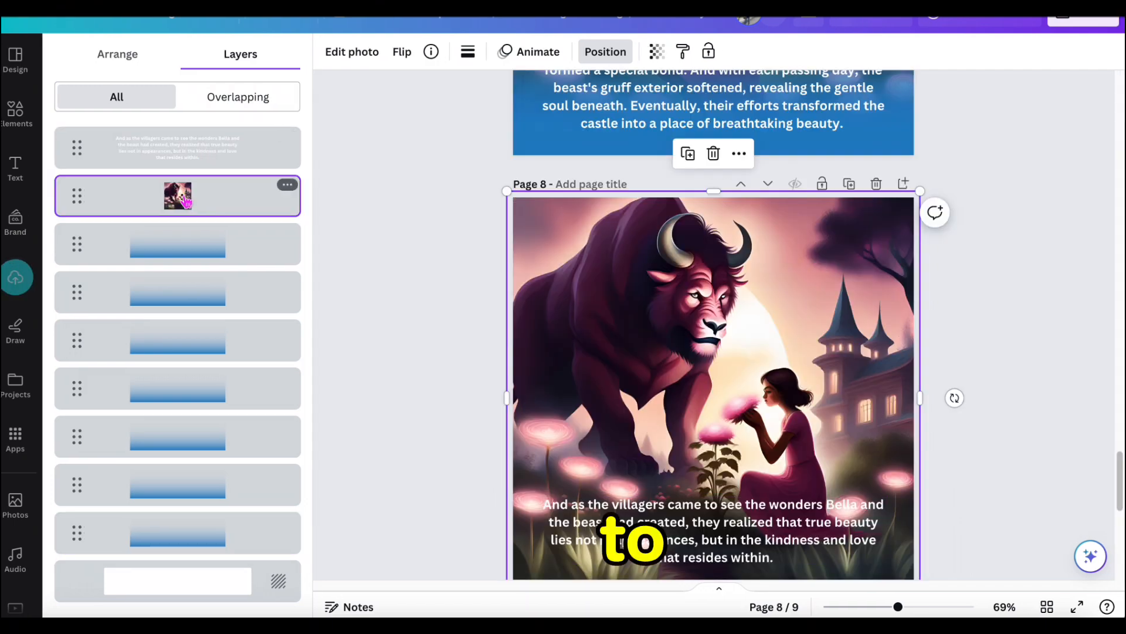
Step: Layer page 8's picture of the girl and beast beneath all the blue gradients
drag(201, 194, 230, 561)
click(999, 326)
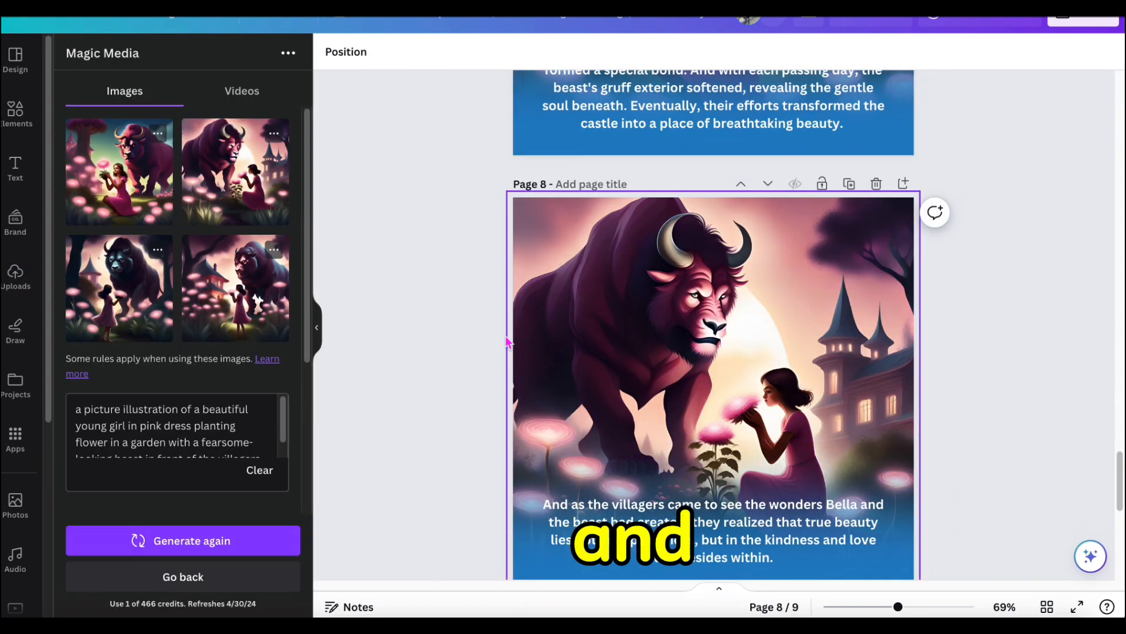
Step: Delete the top beast-and-castle picture on page 9 and spread the remaining stacked pictures apart to find a cover image
scroll(895, 268, up, 20)
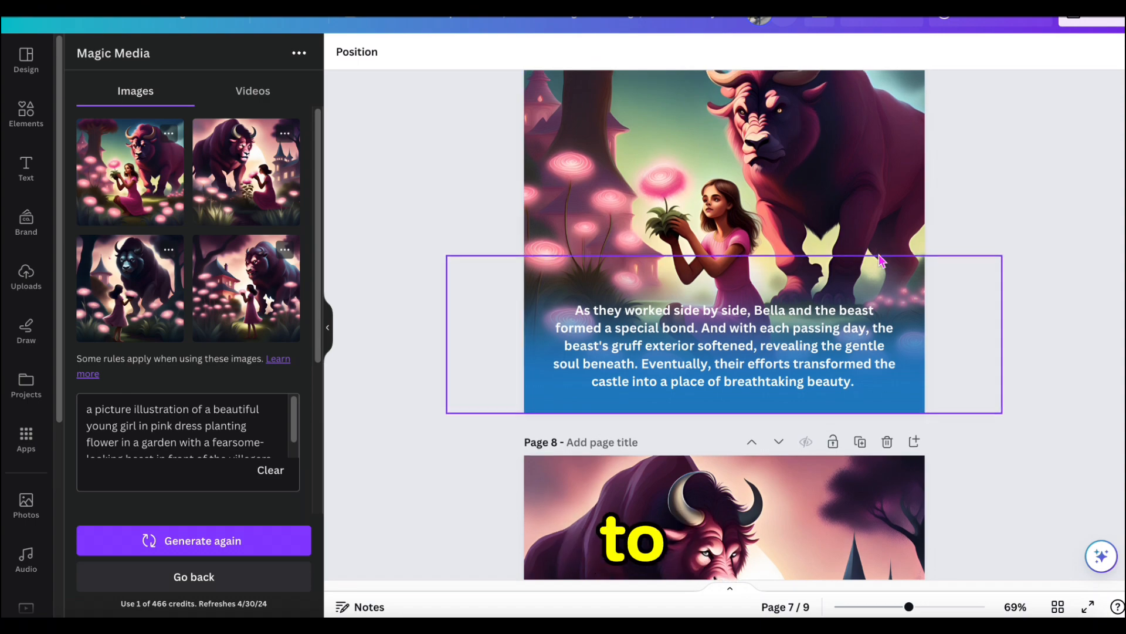
scroll(875, 265, up, 8)
scroll(875, 265, down, 20)
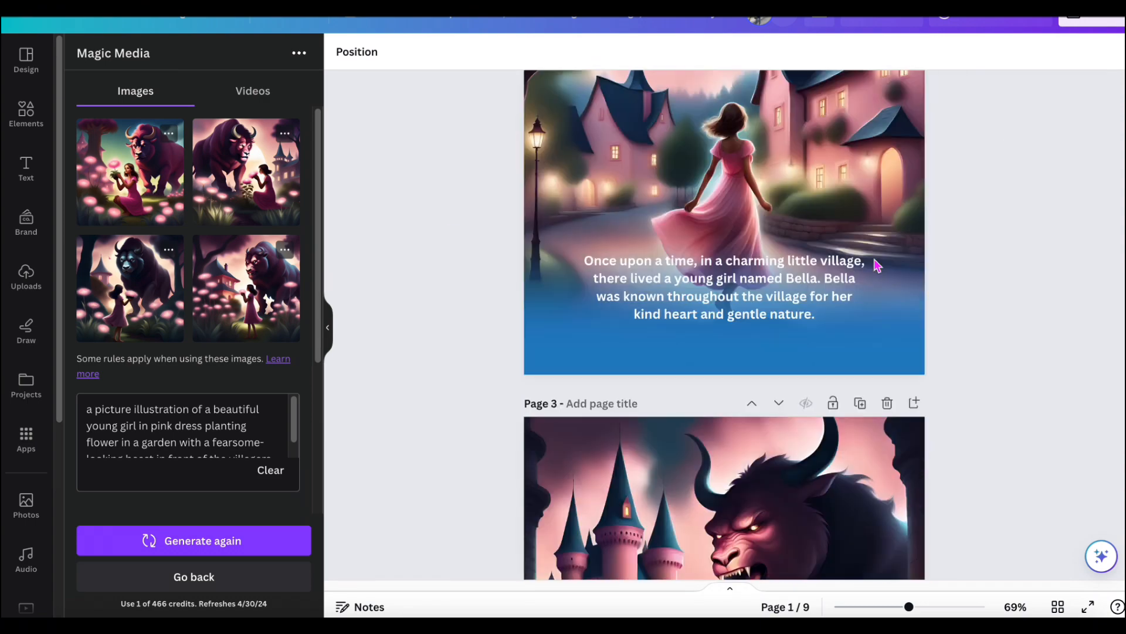
click(731, 356)
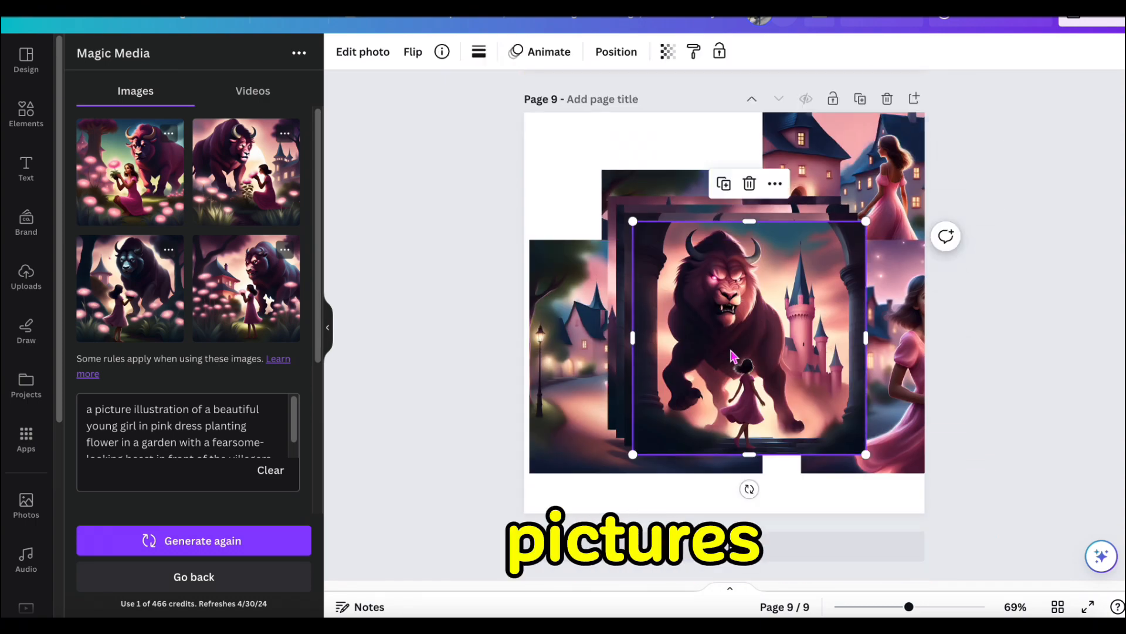
key(Delete)
click(737, 356)
drag(738, 356, 580, 496)
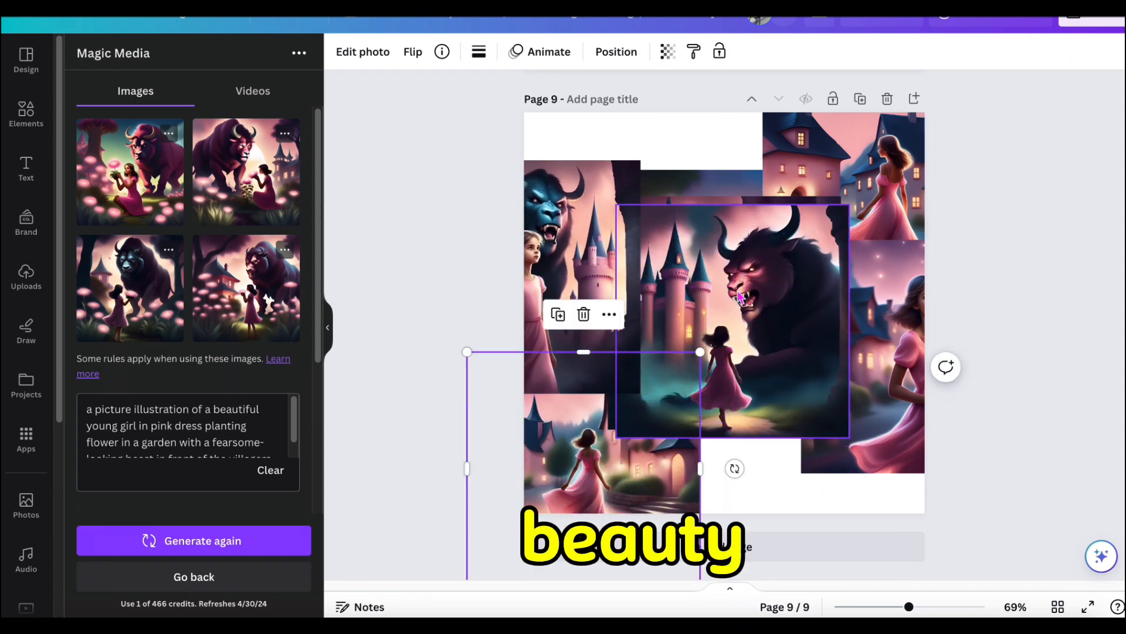
drag(742, 315, 749, 428)
drag(880, 305, 897, 394)
drag(741, 409, 833, 409)
drag(586, 264, 741, 311)
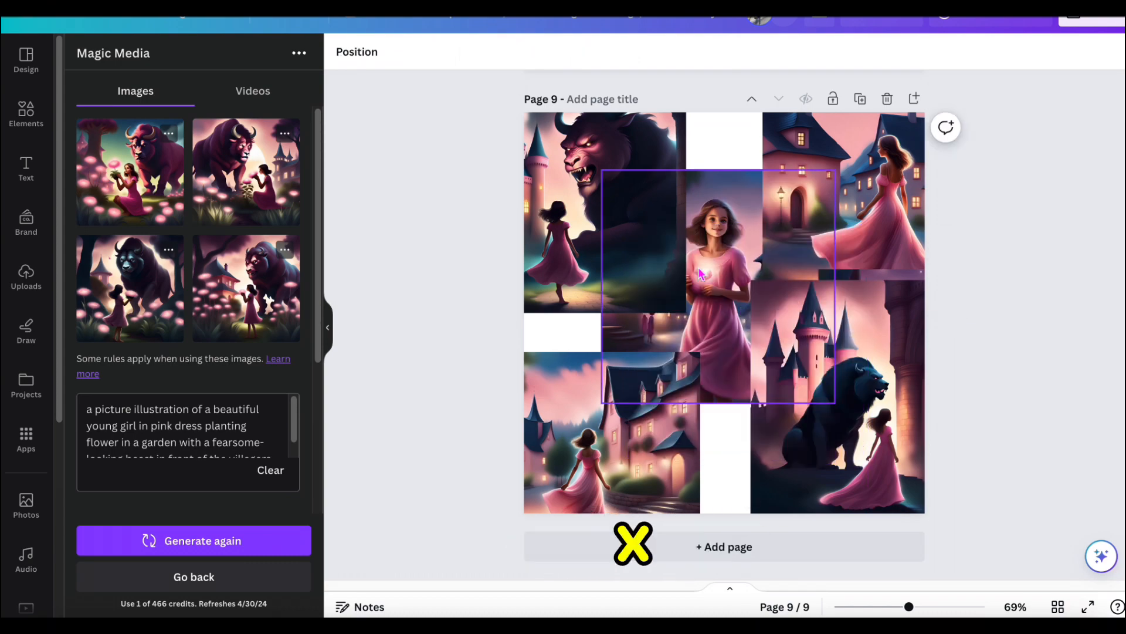
Step: Paste the picture of the girl in front of the blue beast onto page 1 and enlarge it to fill the page
scroll(716, 293, up, 20)
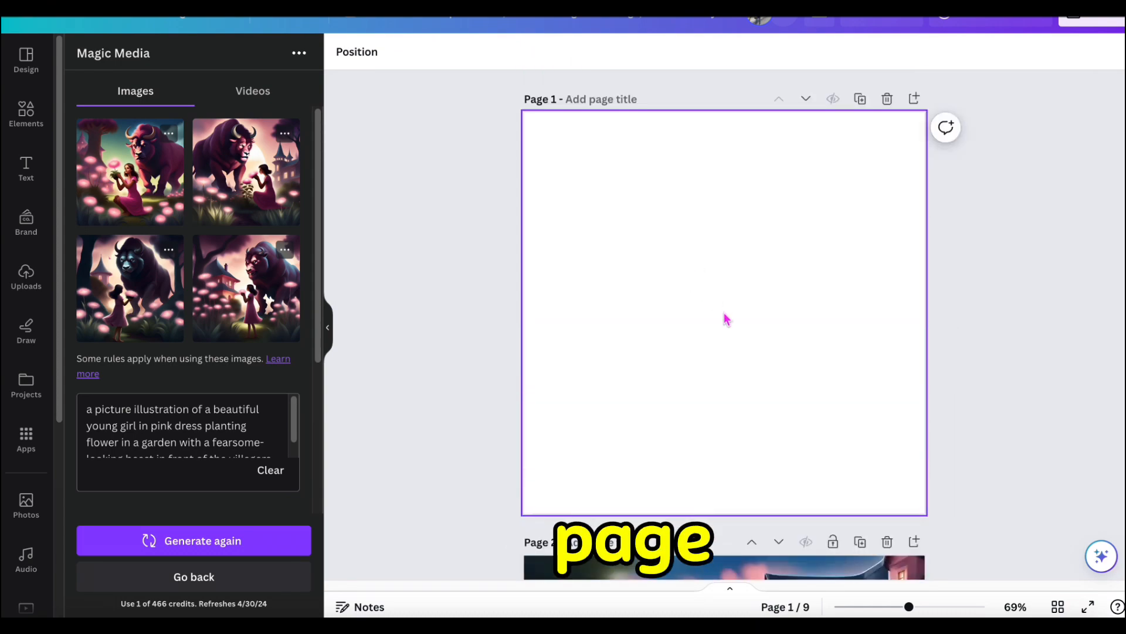
key(ctrl+v)
drag(632, 229, 496, 137)
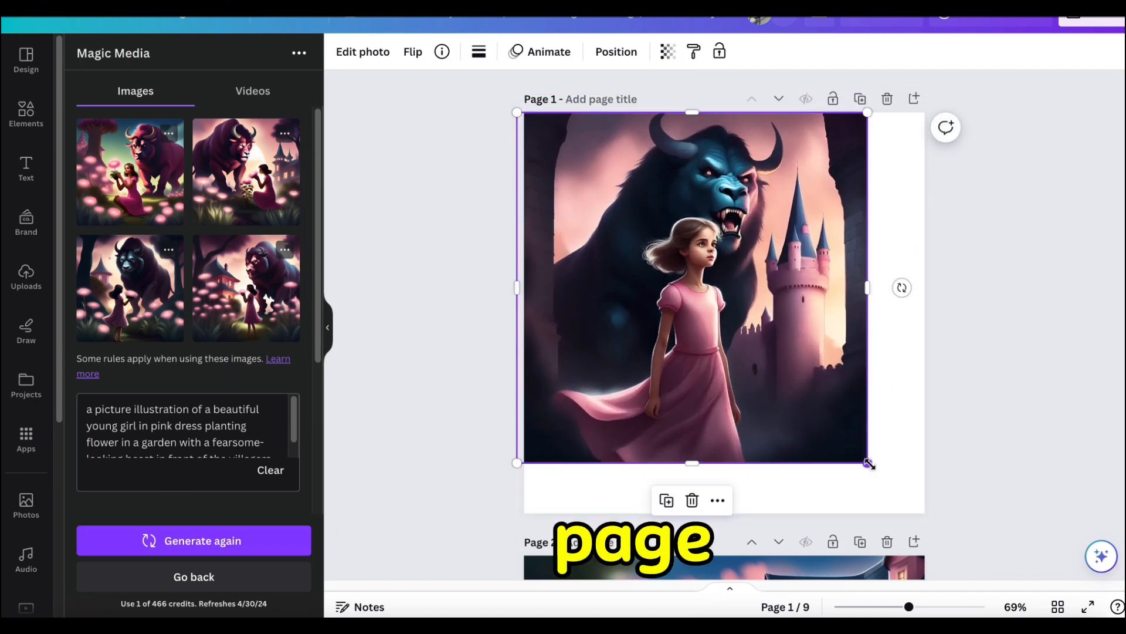
drag(867, 462, 925, 512)
Step: Add the "BOLD and Retro!" font combination to the page 1 cover and ungroup it
click(27, 170)
scroll(217, 423, down, 10)
scroll(217, 423, down, 15)
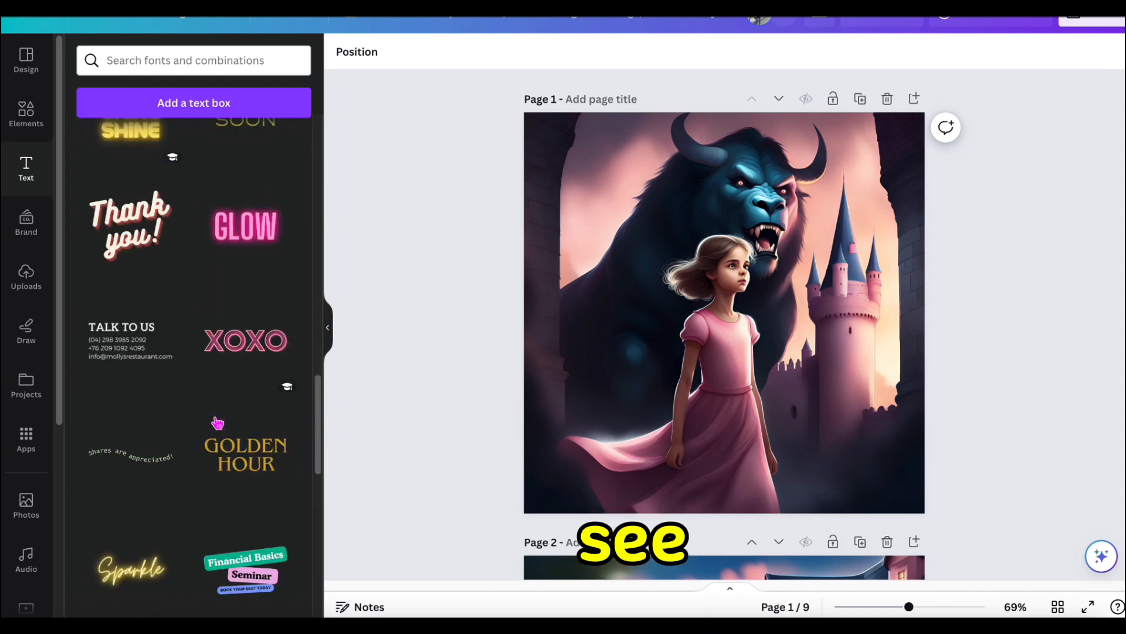
scroll(218, 423, down, 10)
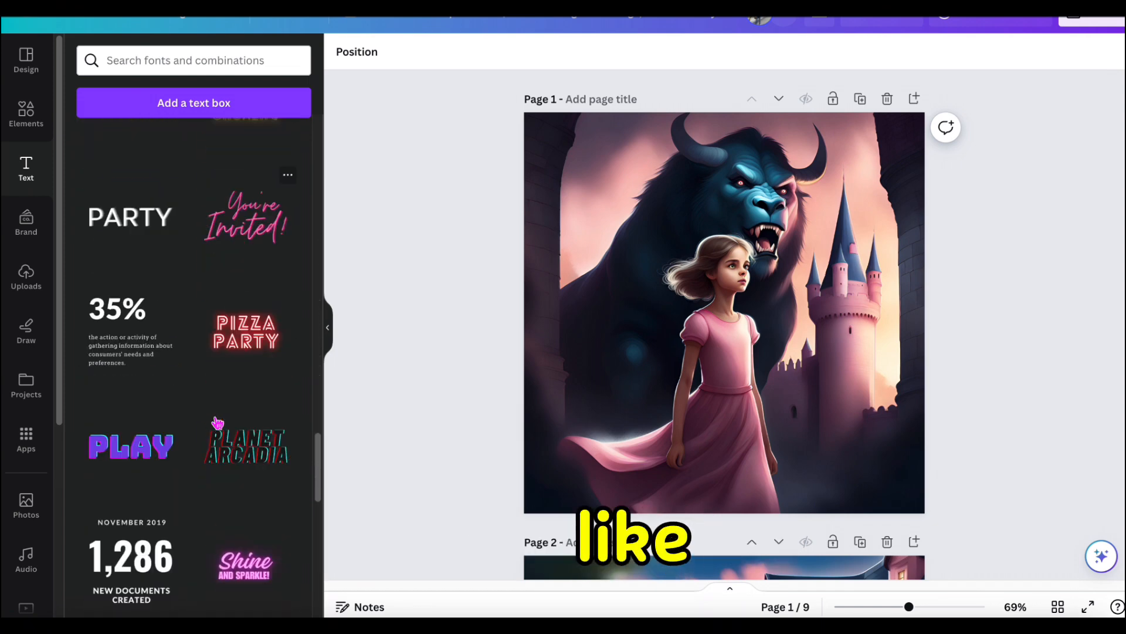
click(244, 267)
click(993, 334)
click(728, 283)
click(727, 284)
click(710, 208)
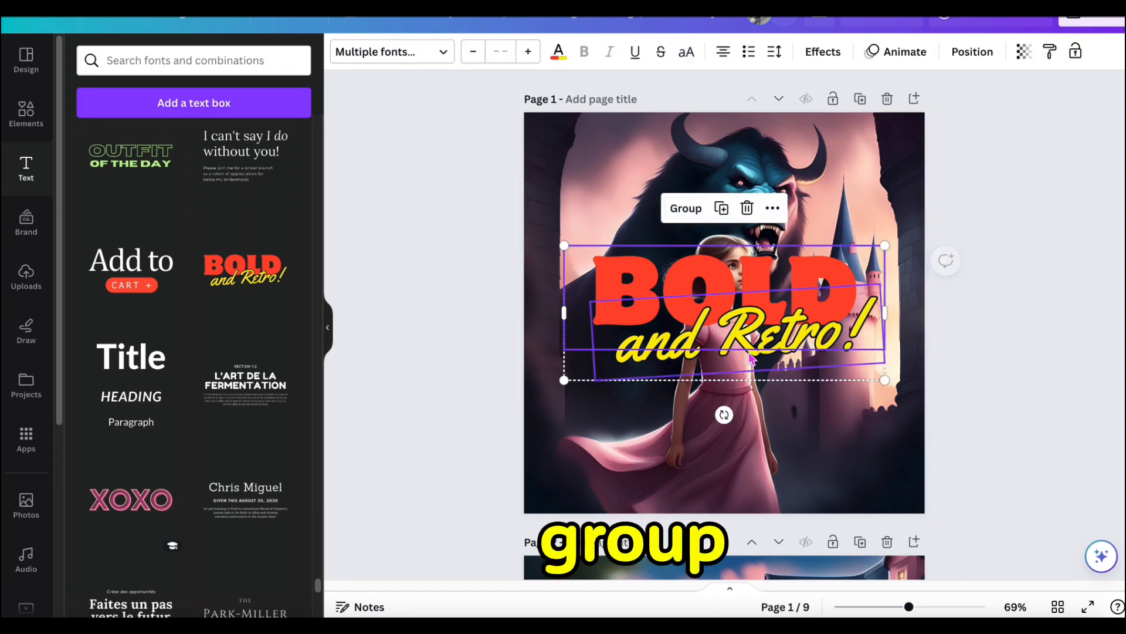
Step: Separate the lettering and reword the cover title as "BEAUTY and the BEAST", with white main words and teal script
drag(732, 280, 714, 246)
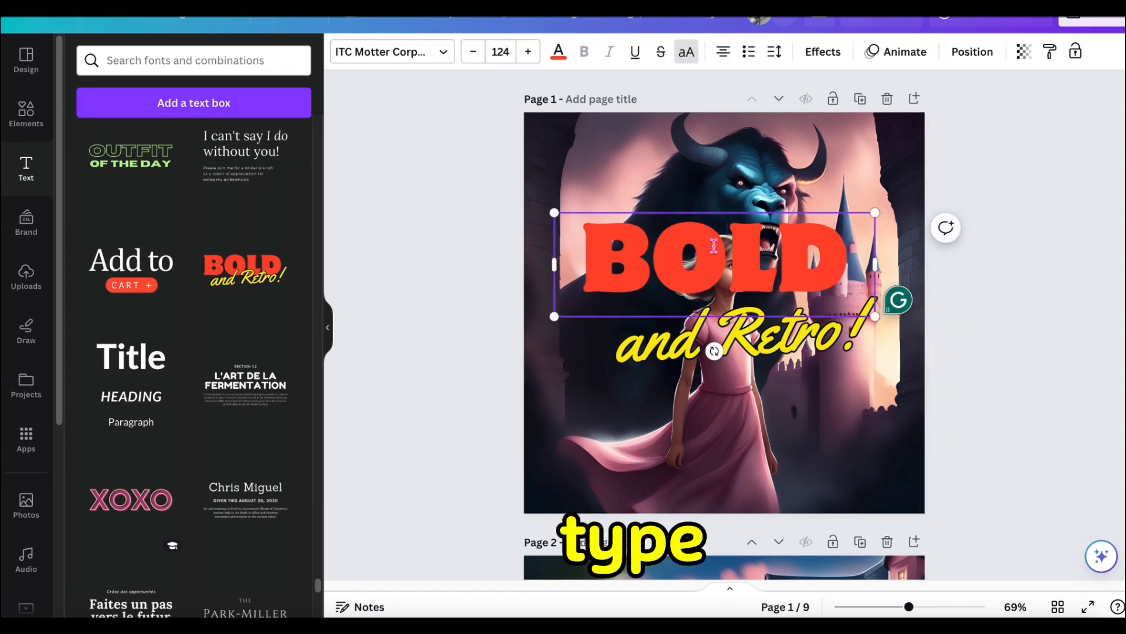
double_click(714, 245)
text(BEA)
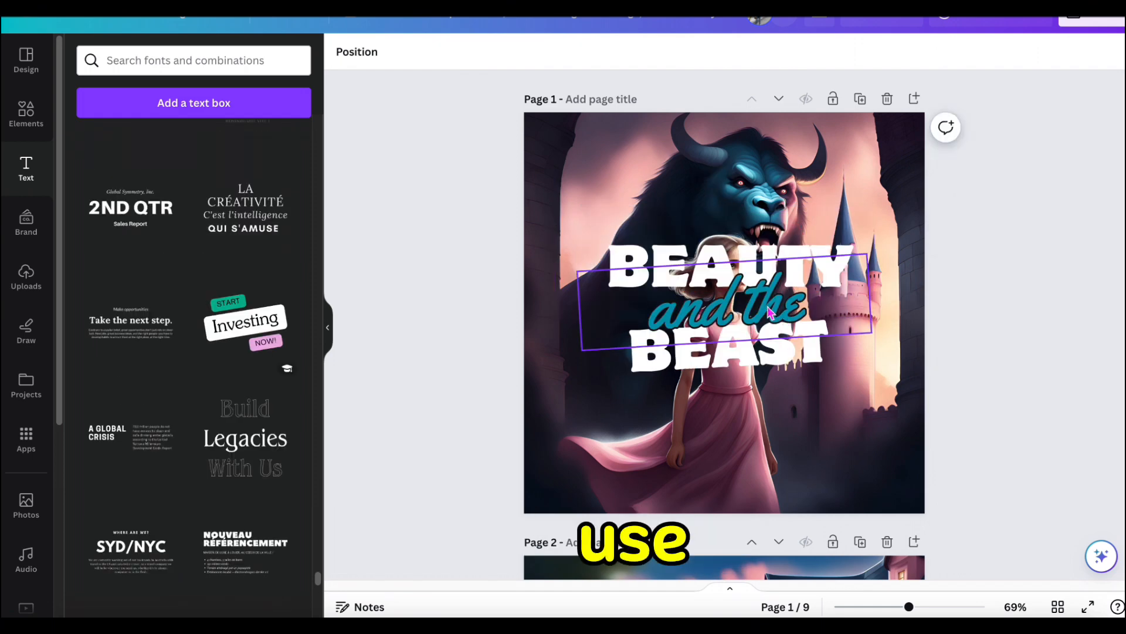
click(772, 314)
click(1020, 354)
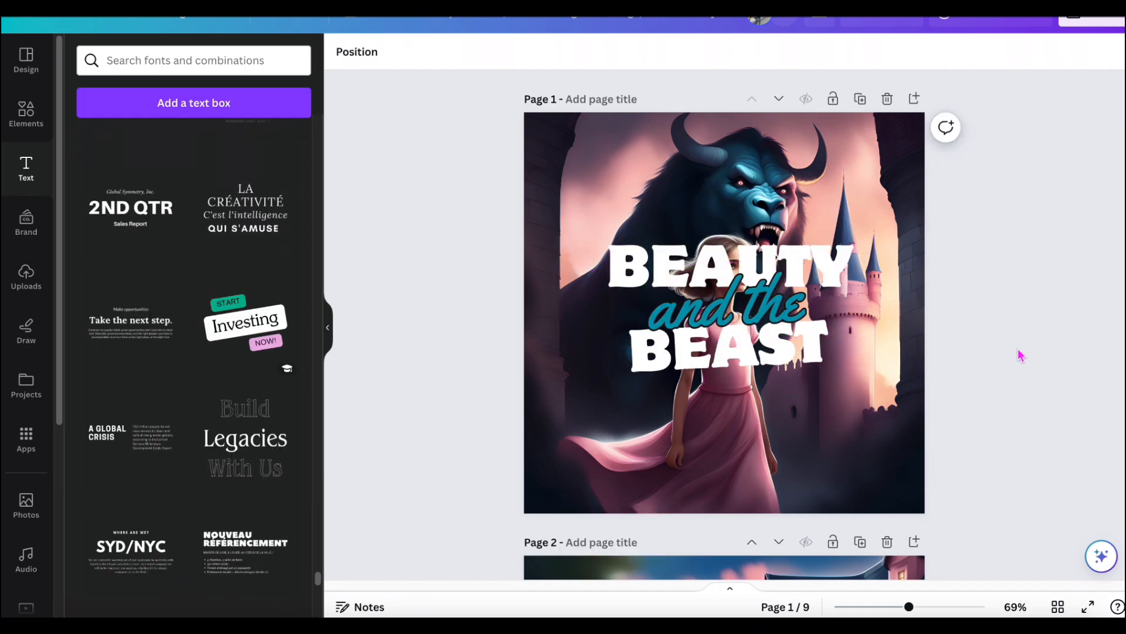
Step: Select all three title text boxes and move them down the cover, below the girl's face
click(657, 282)
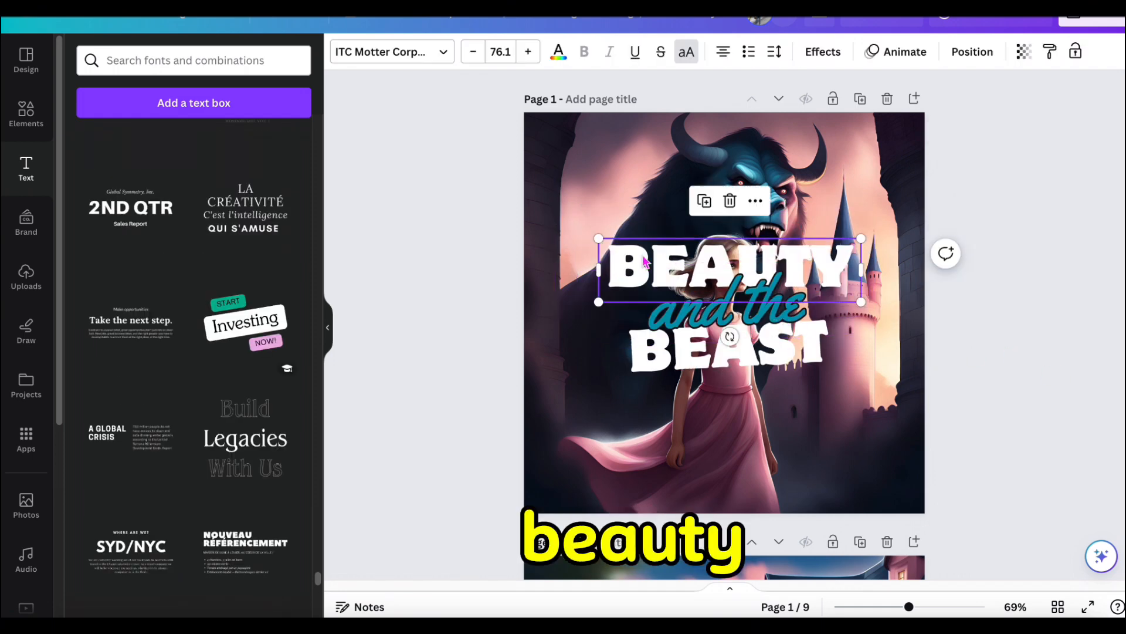
shift+click(668, 319)
shift+click(708, 351)
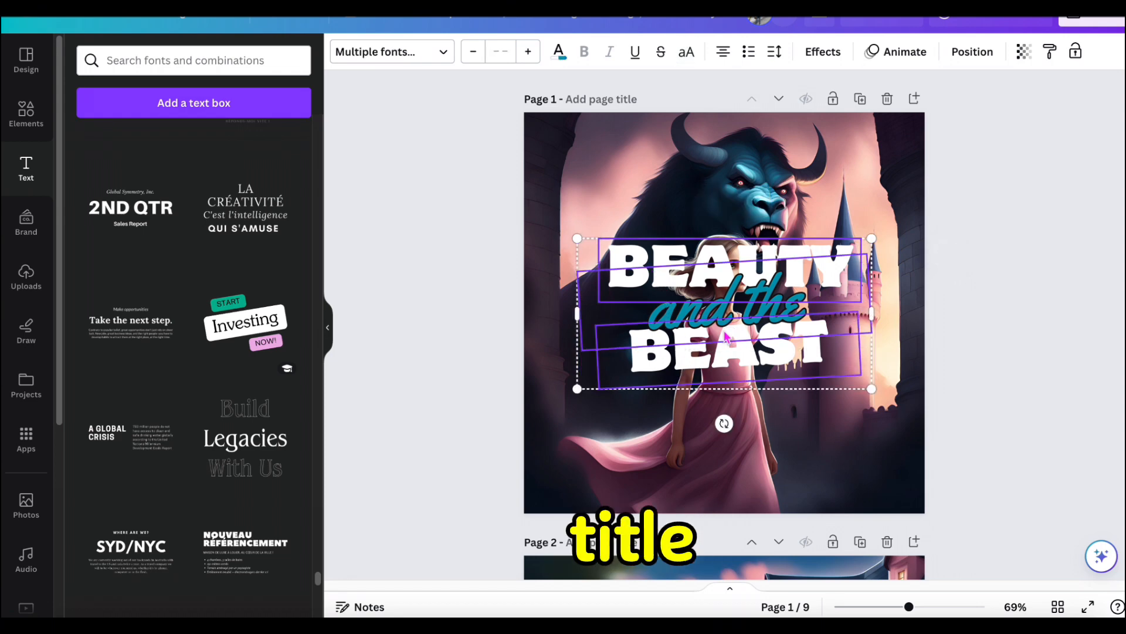
drag(780, 285, 787, 363)
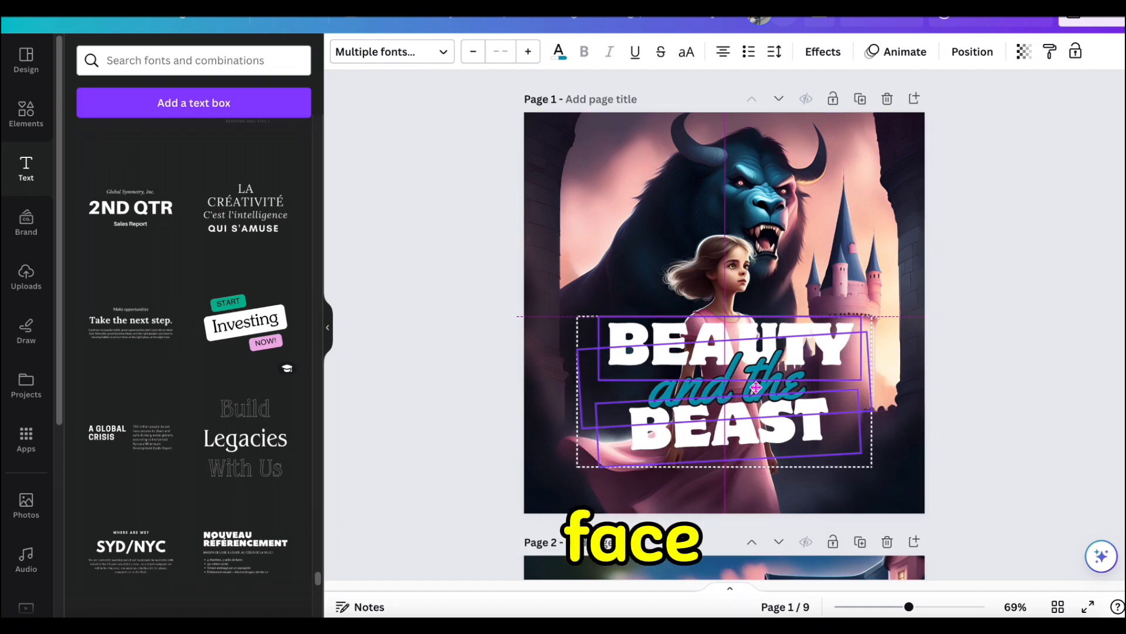
click(693, 278)
click(998, 271)
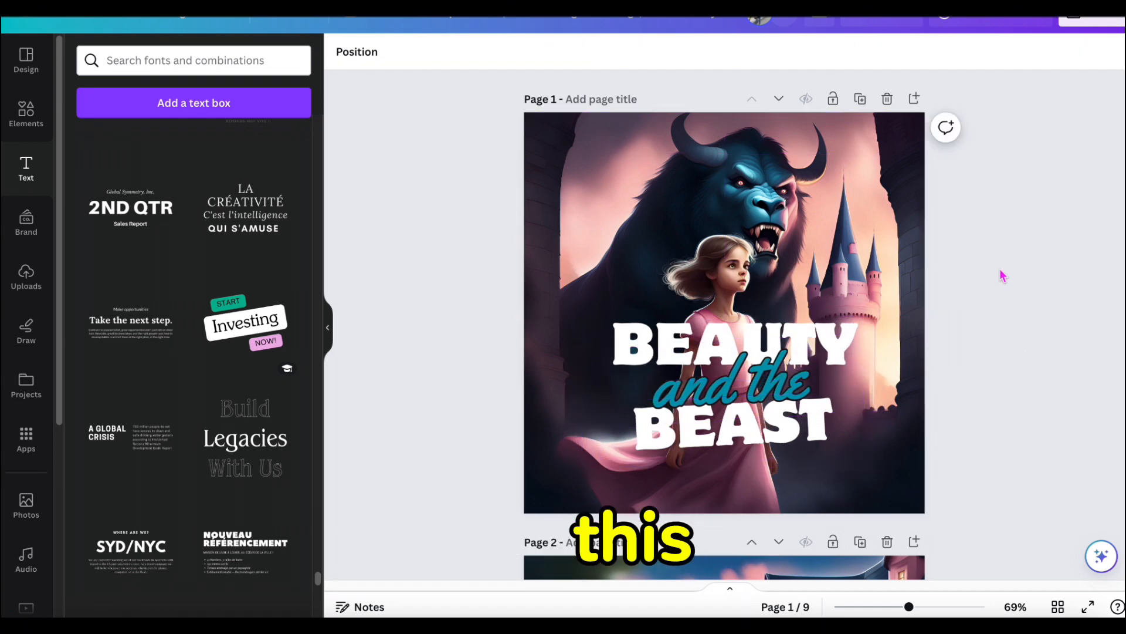
Step: Apply an Outline effect to "BEAUTY" with thickness 126 and the teal document color
click(631, 320)
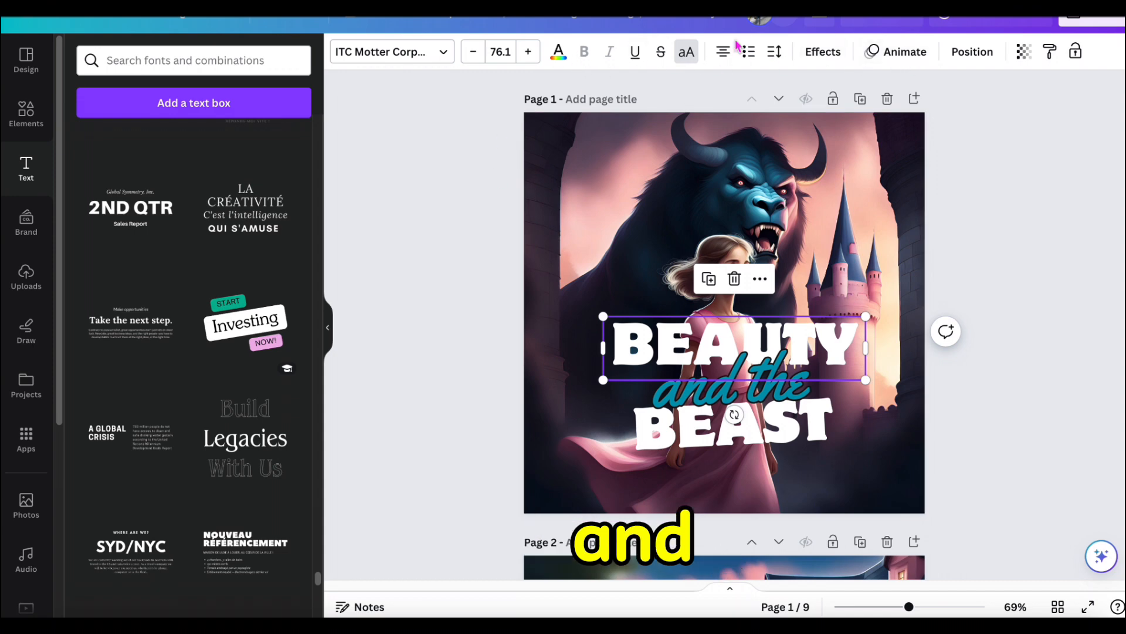
click(802, 52)
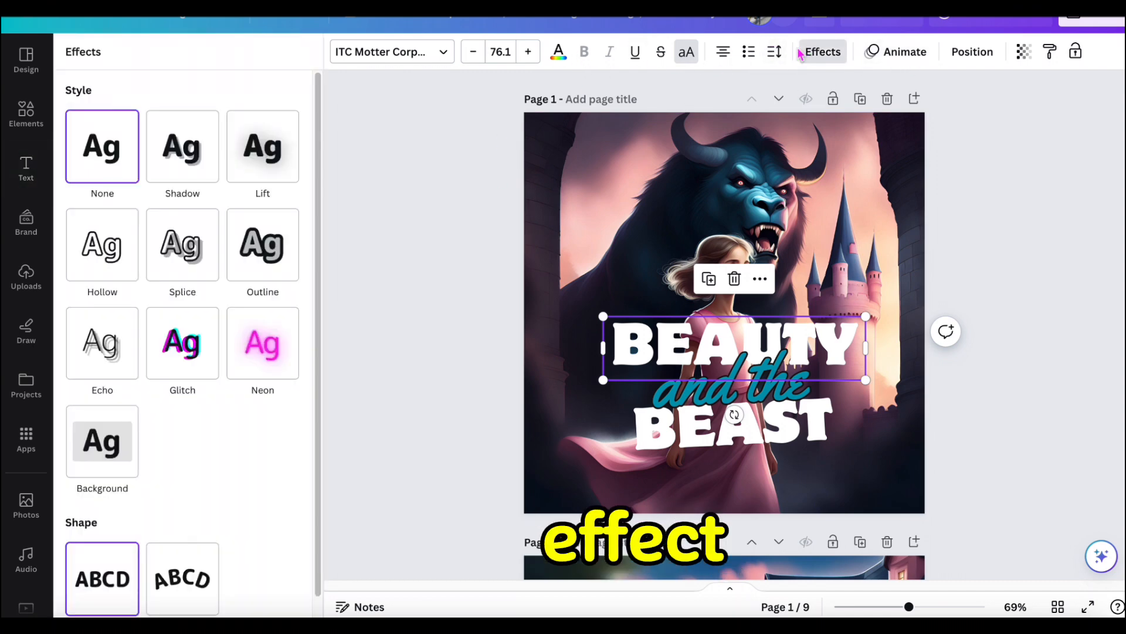
click(258, 238)
drag(122, 345, 181, 346)
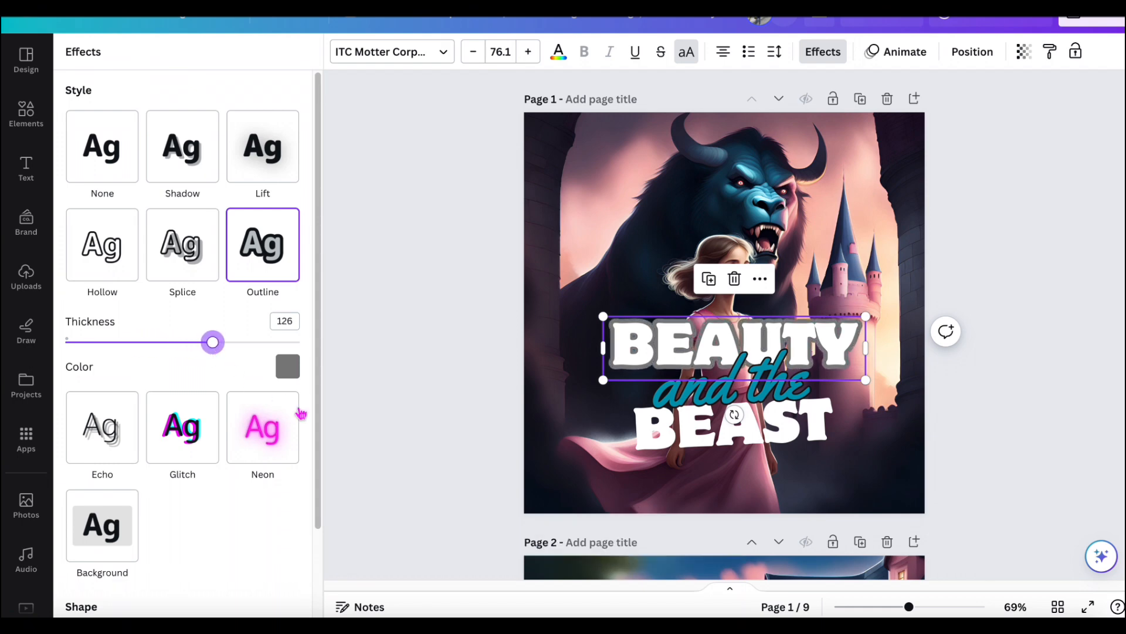
click(287, 366)
click(120, 160)
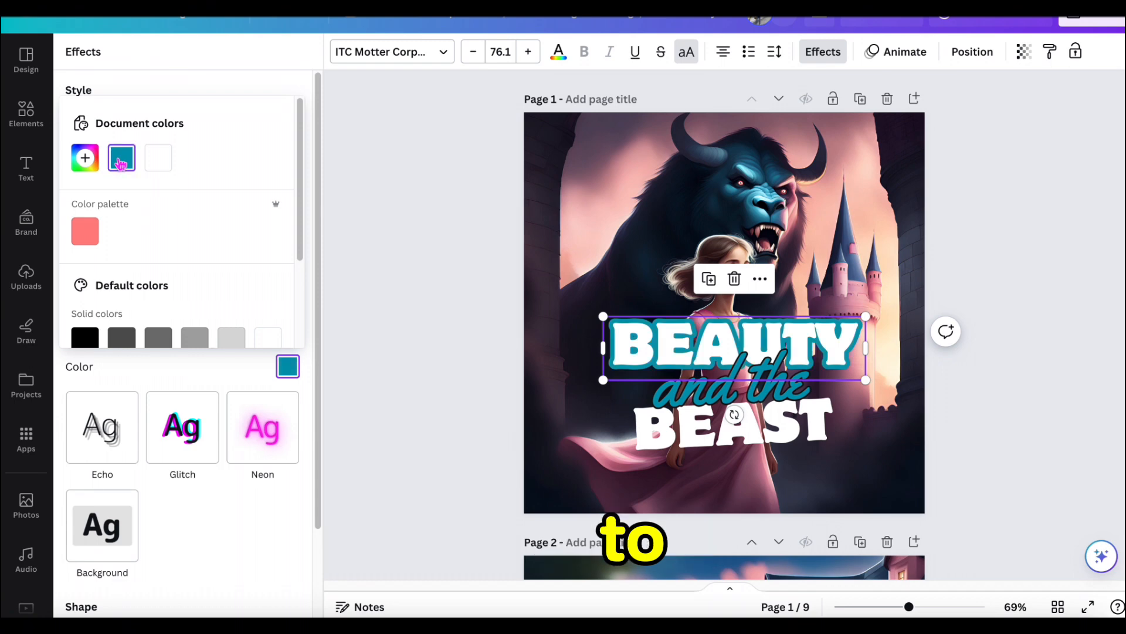
Step: Apply an Outline effect to "BEAST" with thickness 138 and the teal document color
click(733, 386)
click(732, 452)
click(267, 249)
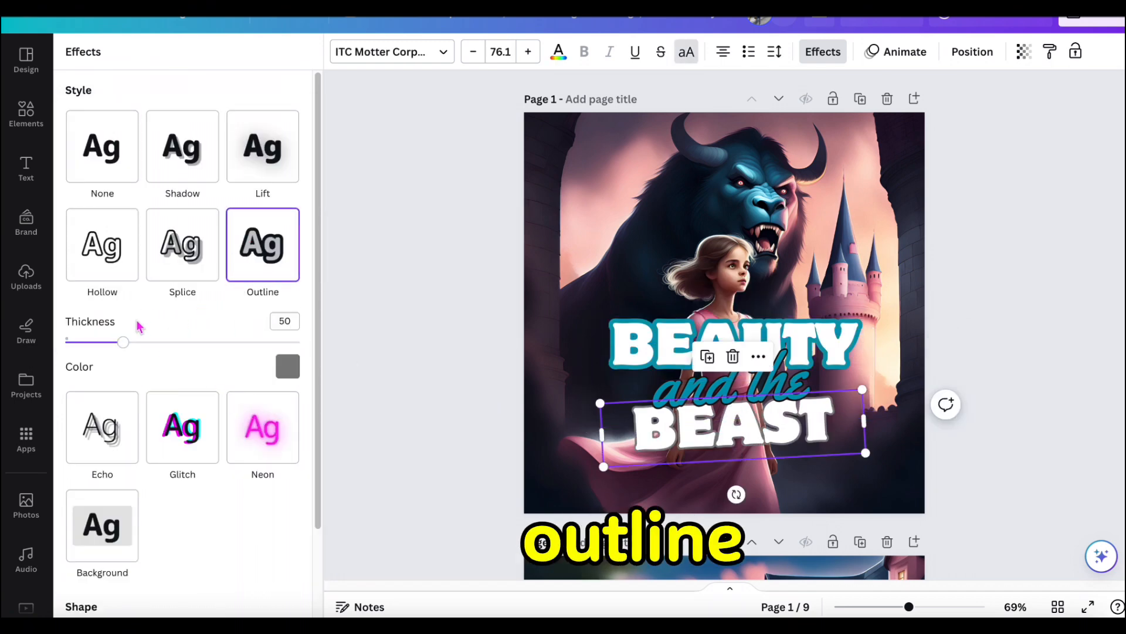
drag(123, 342, 170, 346)
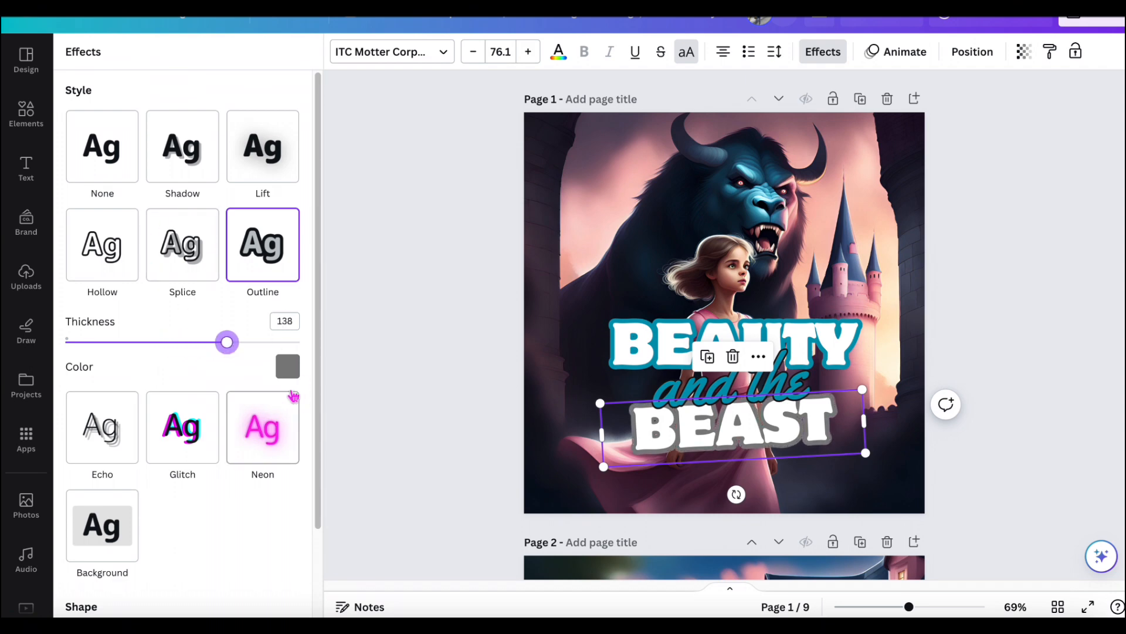
click(288, 366)
click(122, 157)
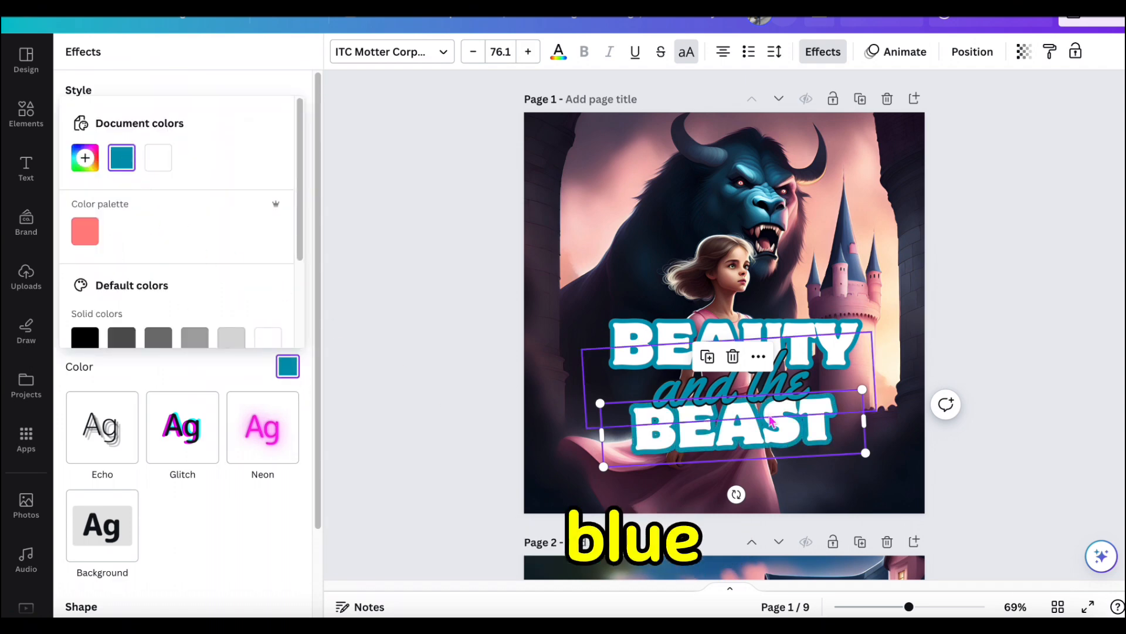
Step: Recolor "and the" to black and group the three title texts into one slightly smaller block
click(976, 301)
key(ctrl+a)
click(687, 266)
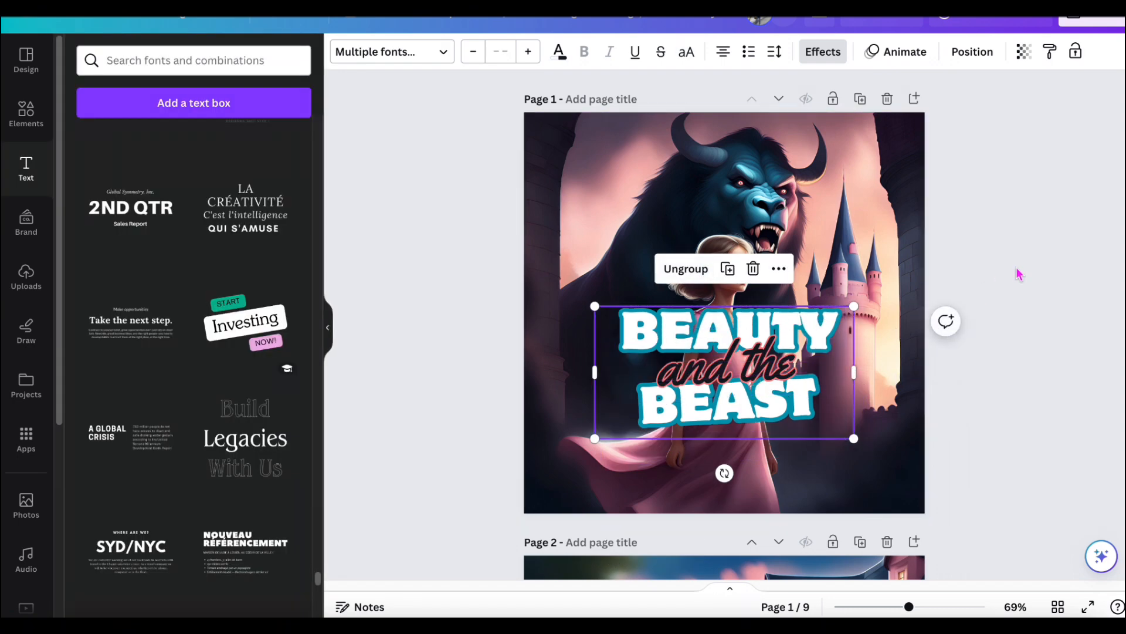
click(1019, 271)
Step: Add a subheading to the cover reading "By:" followed by the author's full name
click(25, 168)
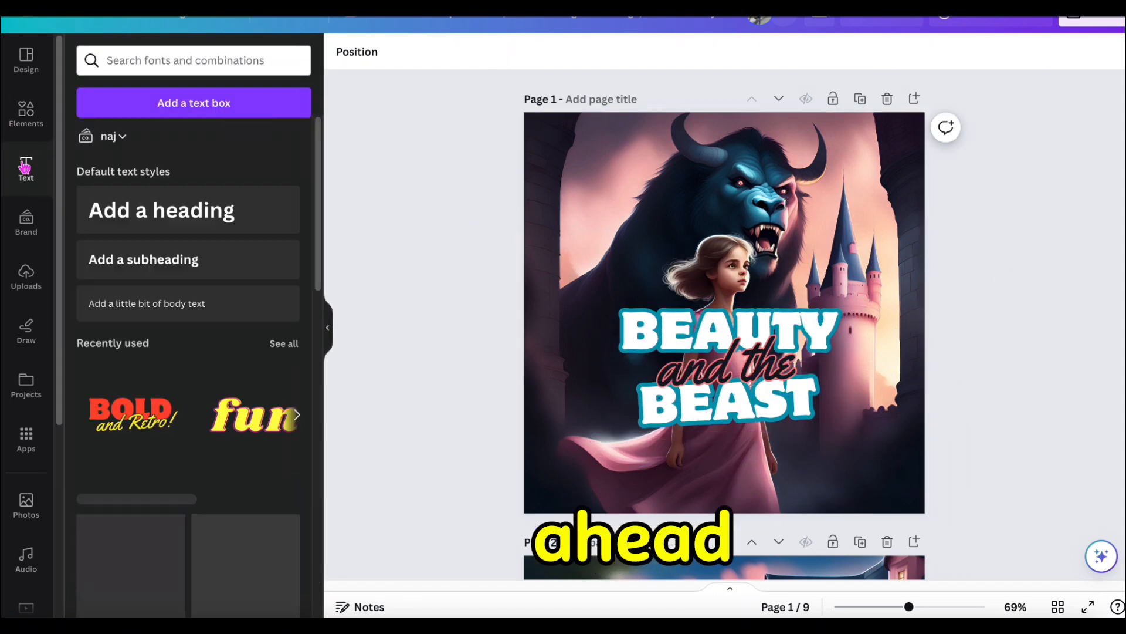
click(169, 259)
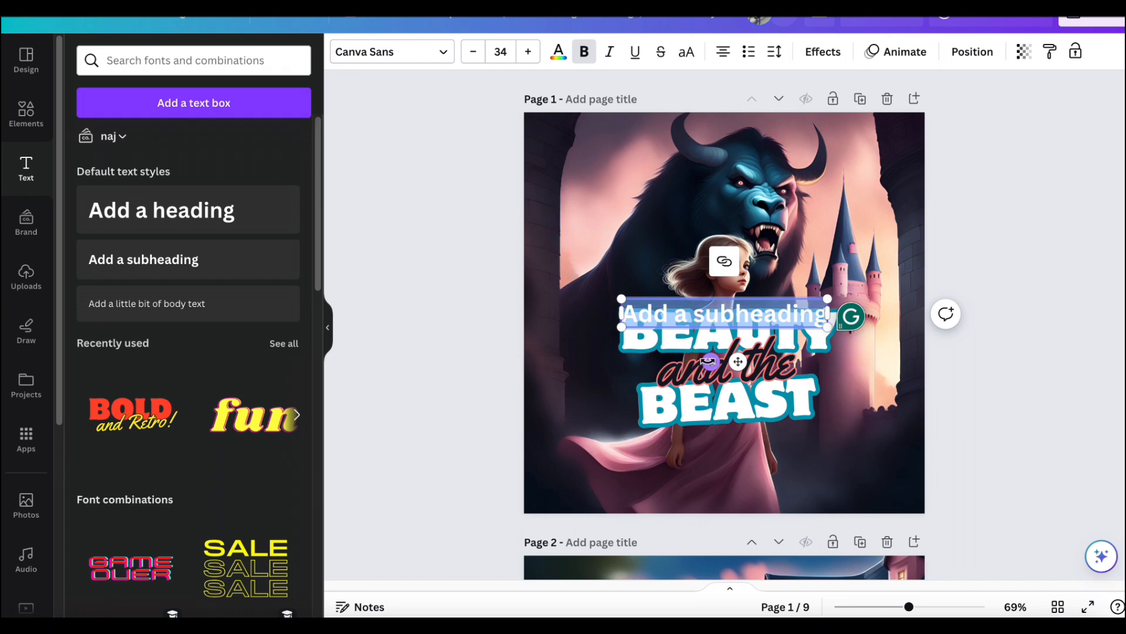
drag(737, 353, 734, 238)
key(BackSpace)
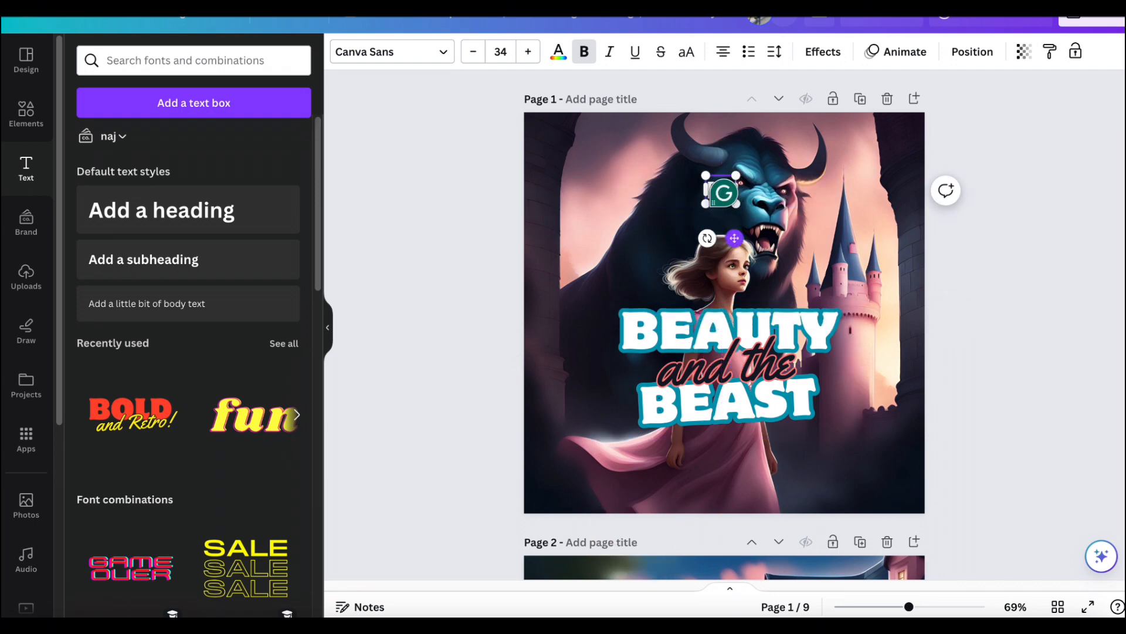
text(By: Makky Ez)
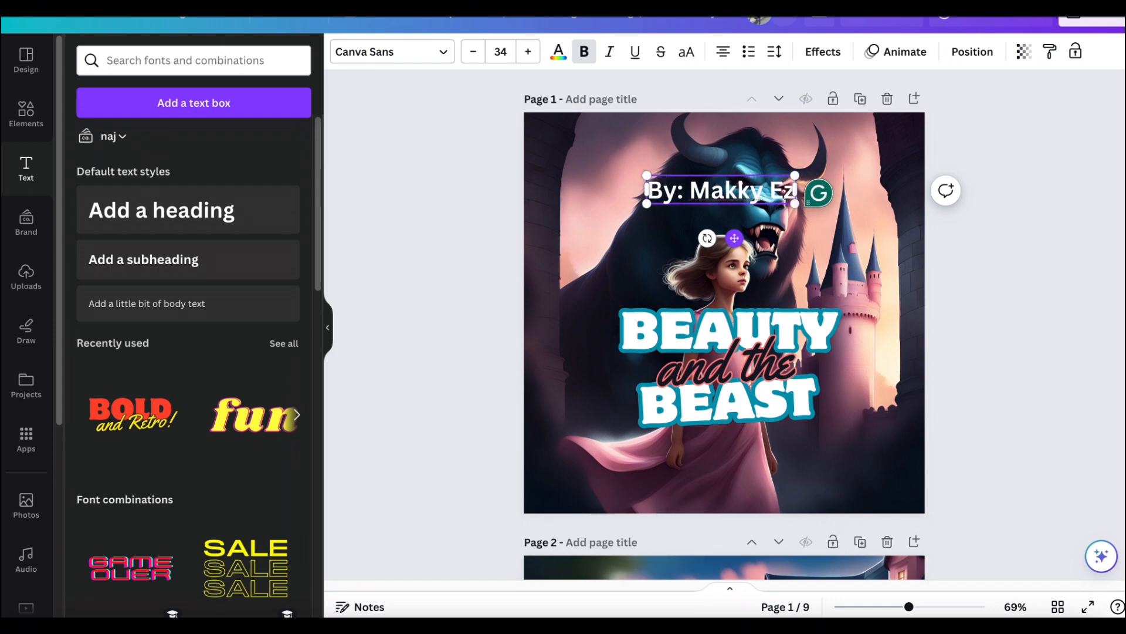
text(e)
Step: Move the author line to the bottom center of the cover and shrink it slightly
drag(734, 237, 736, 536)
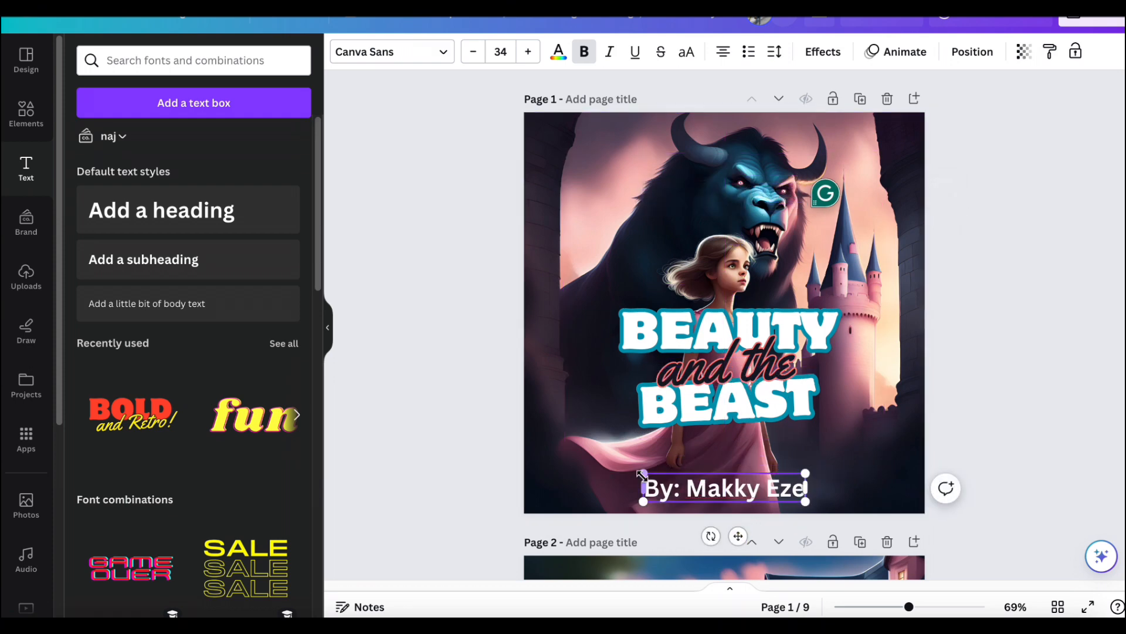
drag(646, 476, 671, 480)
click(998, 289)
scroll(999, 292, down, 20)
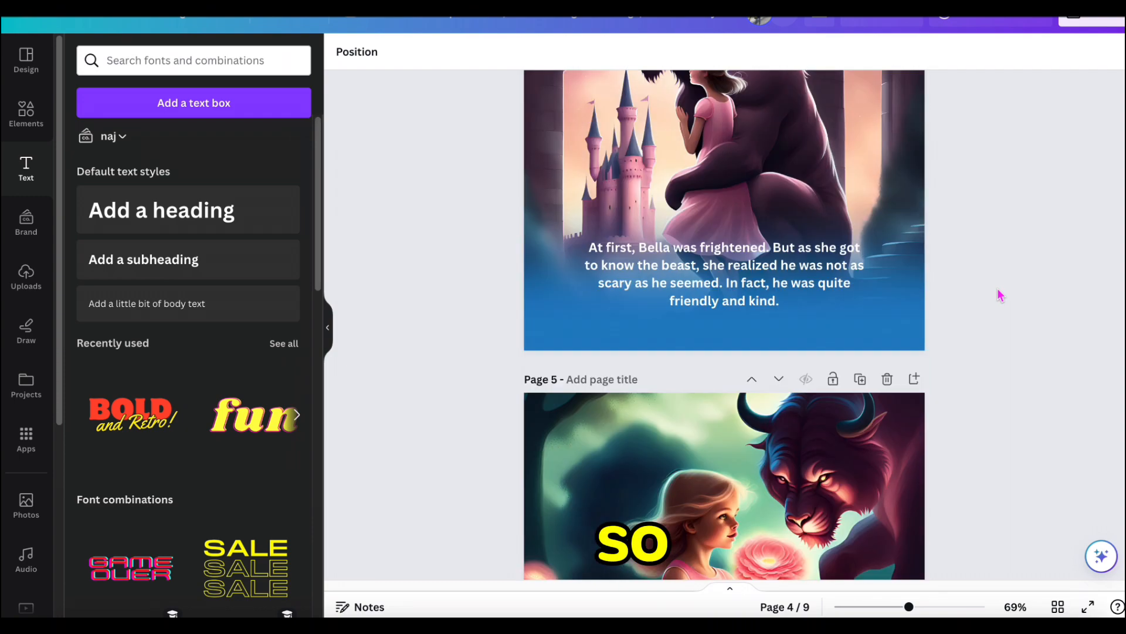
scroll(999, 294, down, 20)
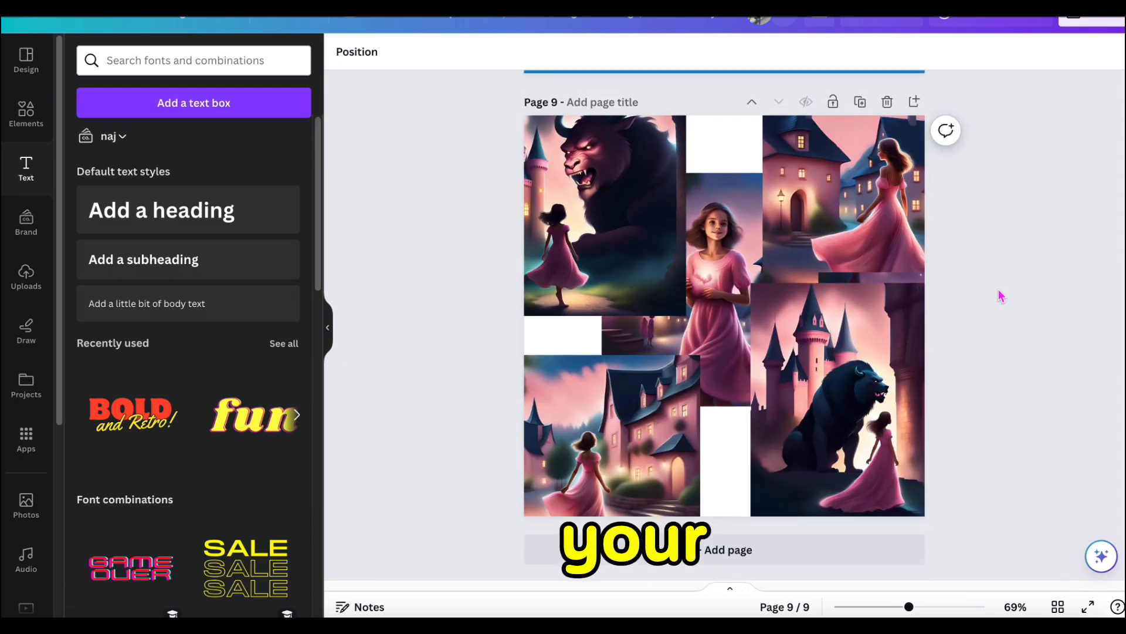
Step: Delete the leftover page 9 that holds the collage of generated images
scroll(941, 260, up, 1)
click(888, 145)
scroll(1013, 323, up, 5)
scroll(1013, 324, down, 5)
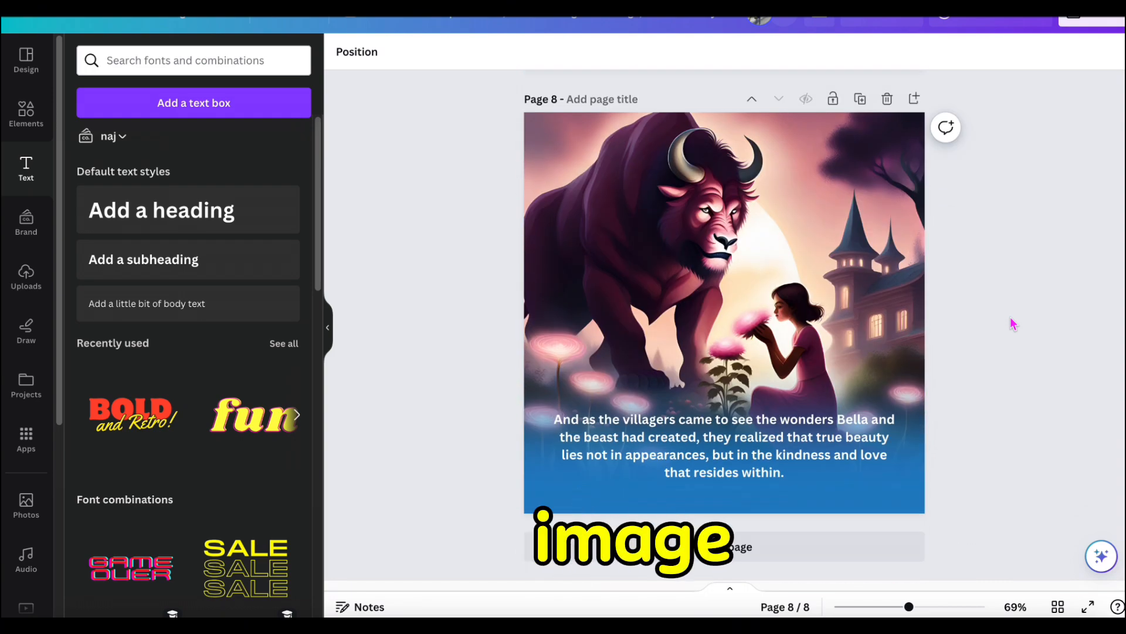
Step: Add a new page after page 8 and fill it with the uploaded image of the smiling girl in the pink dress
scroll(1002, 298, up, 3)
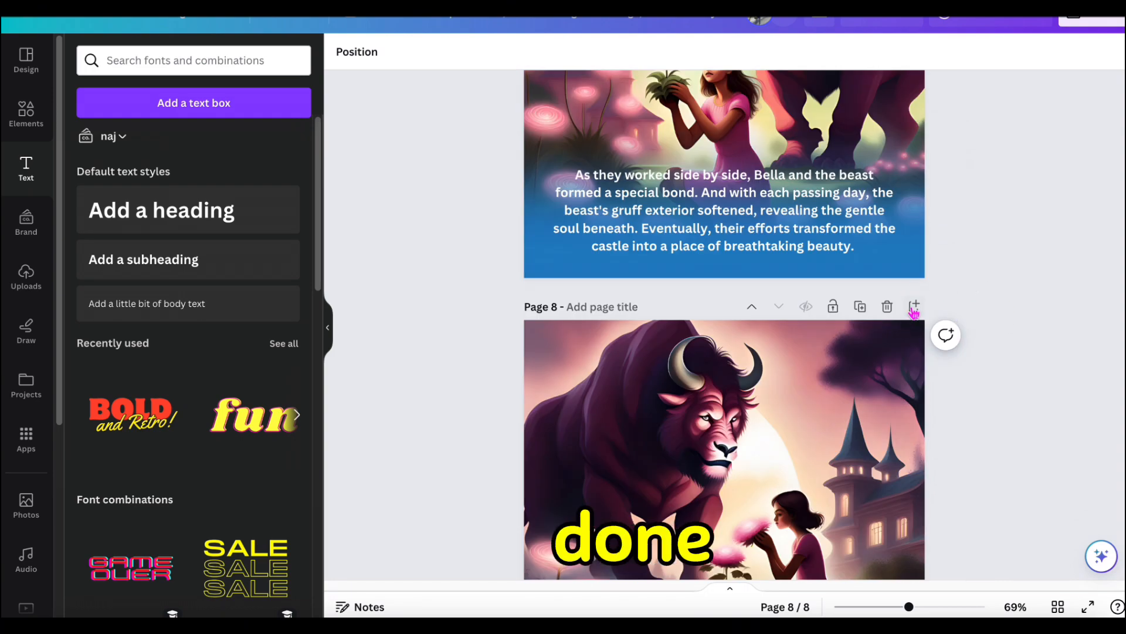
click(914, 306)
scroll(681, 373, down, 2)
scroll(587, 352, down, 2)
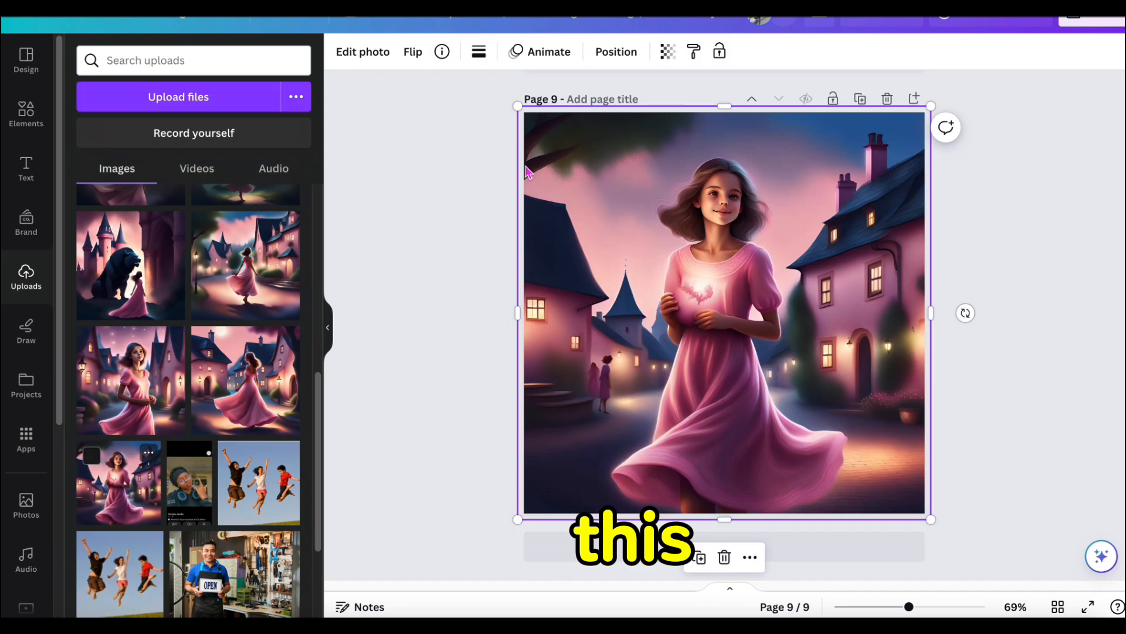
click(444, 230)
Step: Copy the grouped "BEAUTY and the BEAST" title from the cover and paste it onto page 9
scroll(601, 250, up, 20)
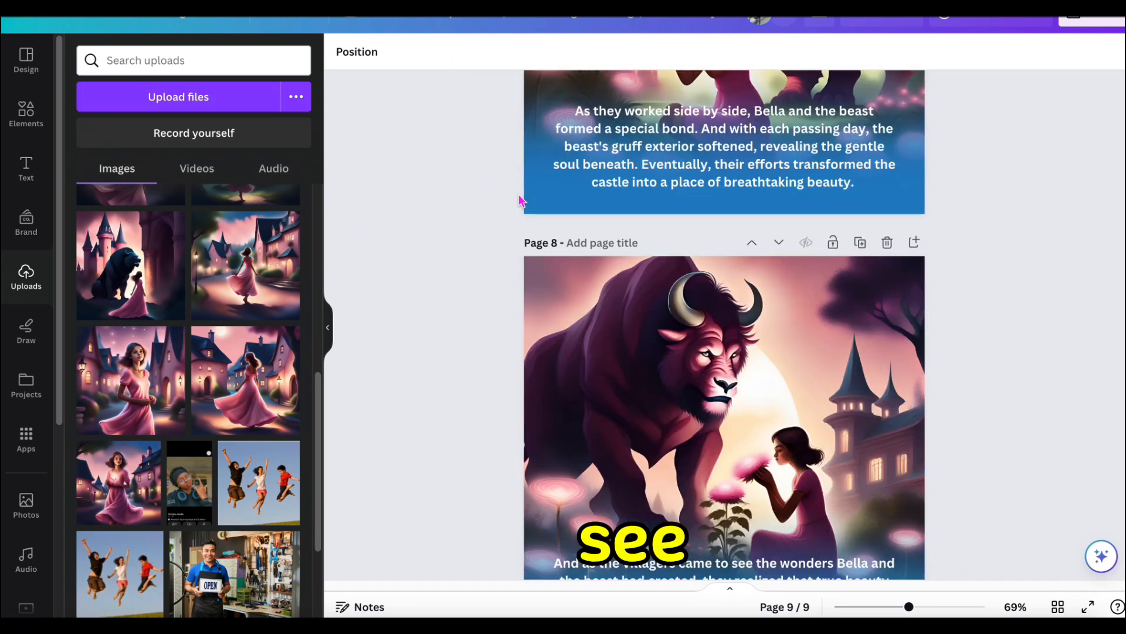
click(689, 342)
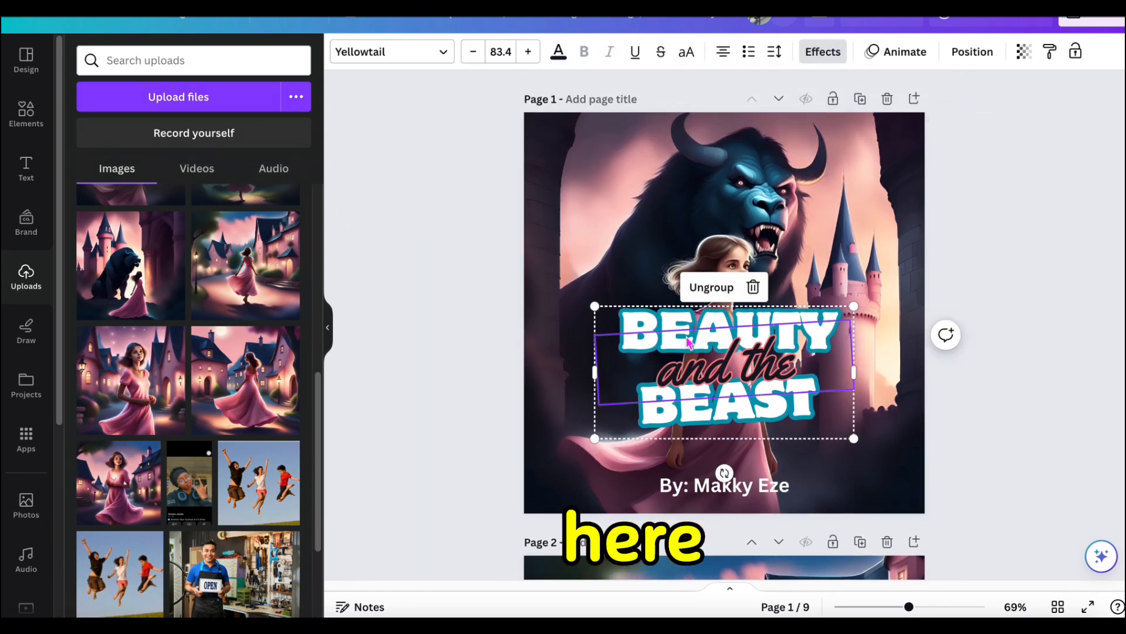
scroll(689, 343, down, 20)
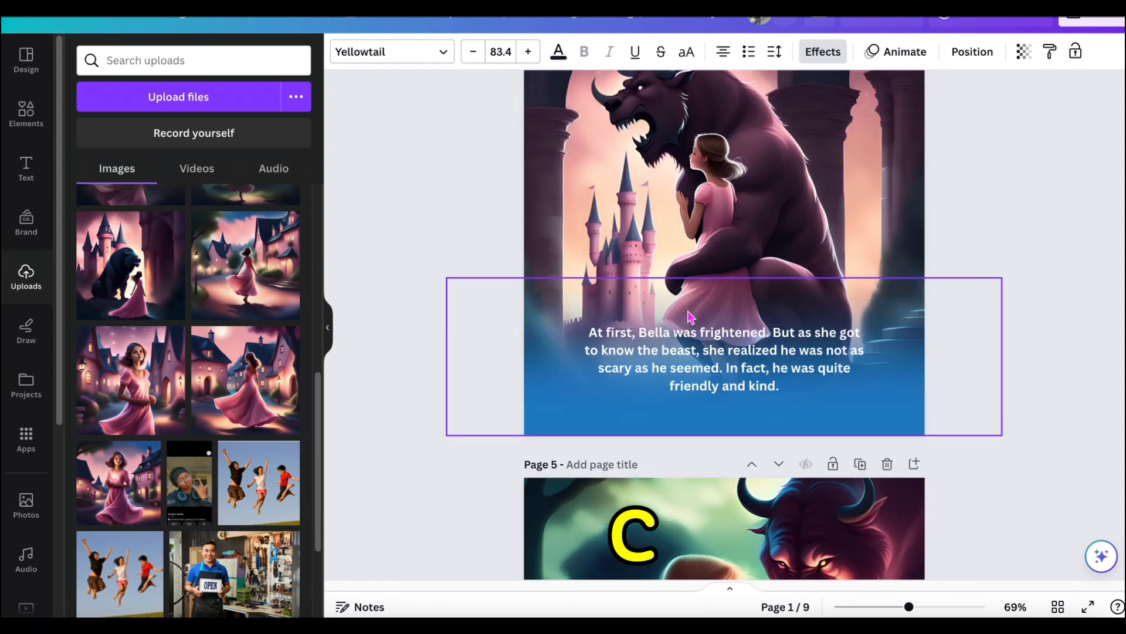
key(ctrl+v)
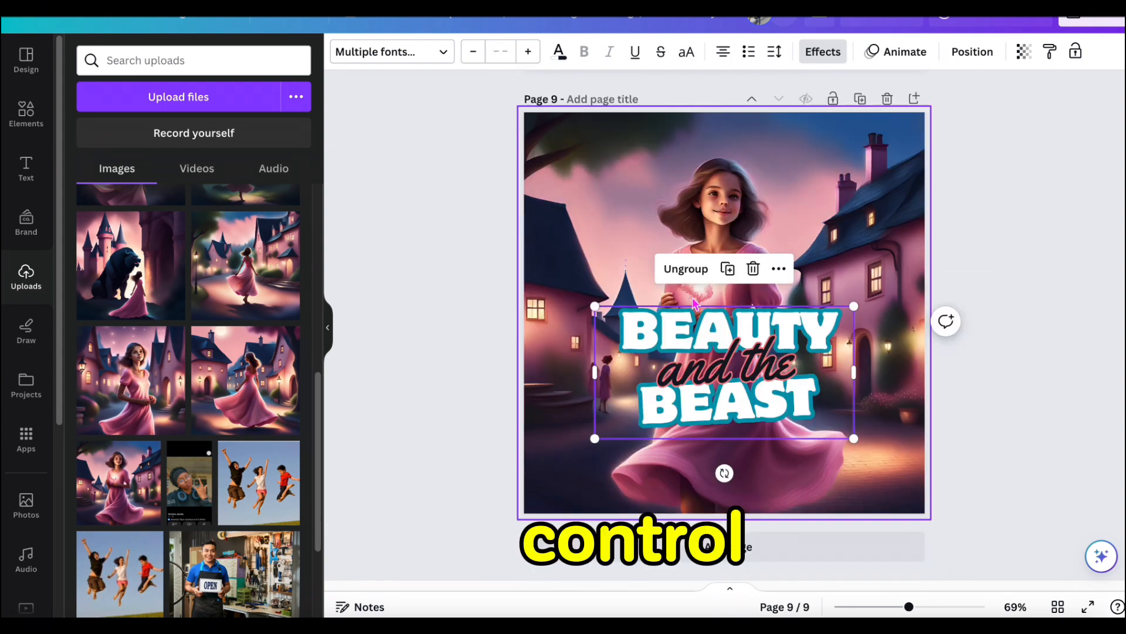
Step: Ungroup the title copy on page 9 into its separate text pieces
click(998, 342)
click(732, 346)
click(711, 284)
click(956, 407)
click(750, 352)
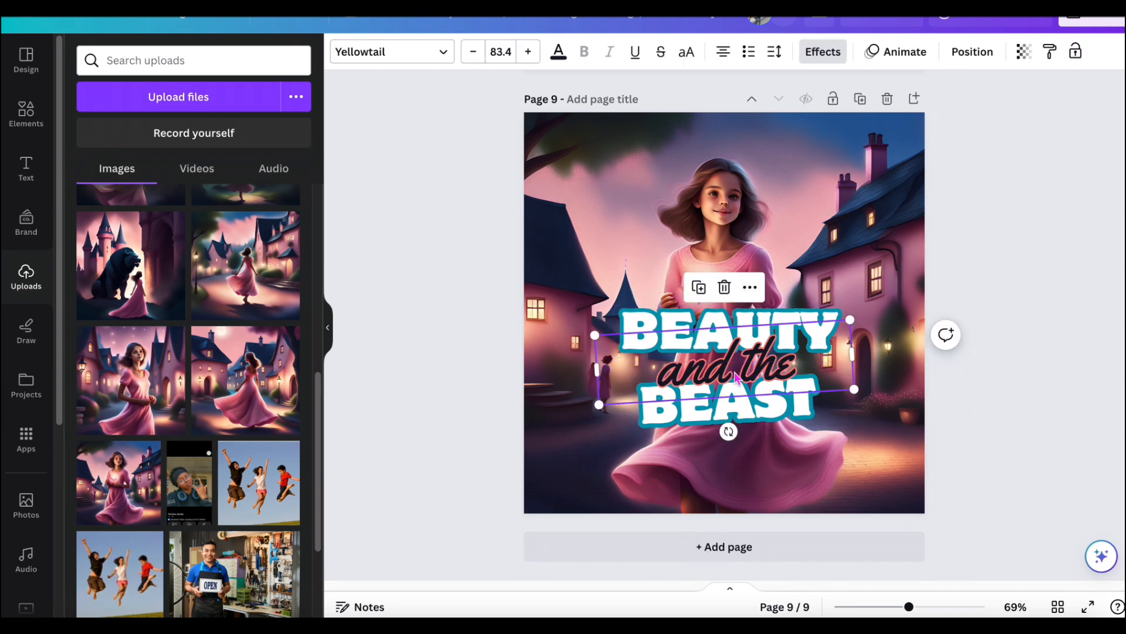
Step: Move "BEAUTY" above the other title words on page 9 and replace its text with "THE END"
click(658, 332)
drag(657, 333, 678, 274)
double_click(699, 274)
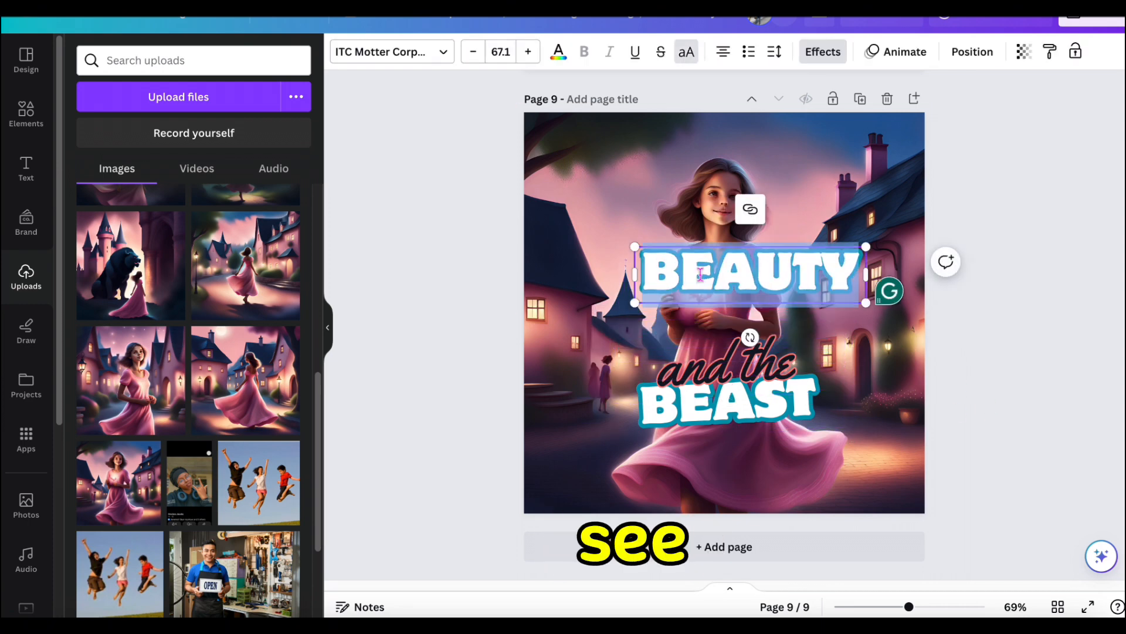
text(THE)
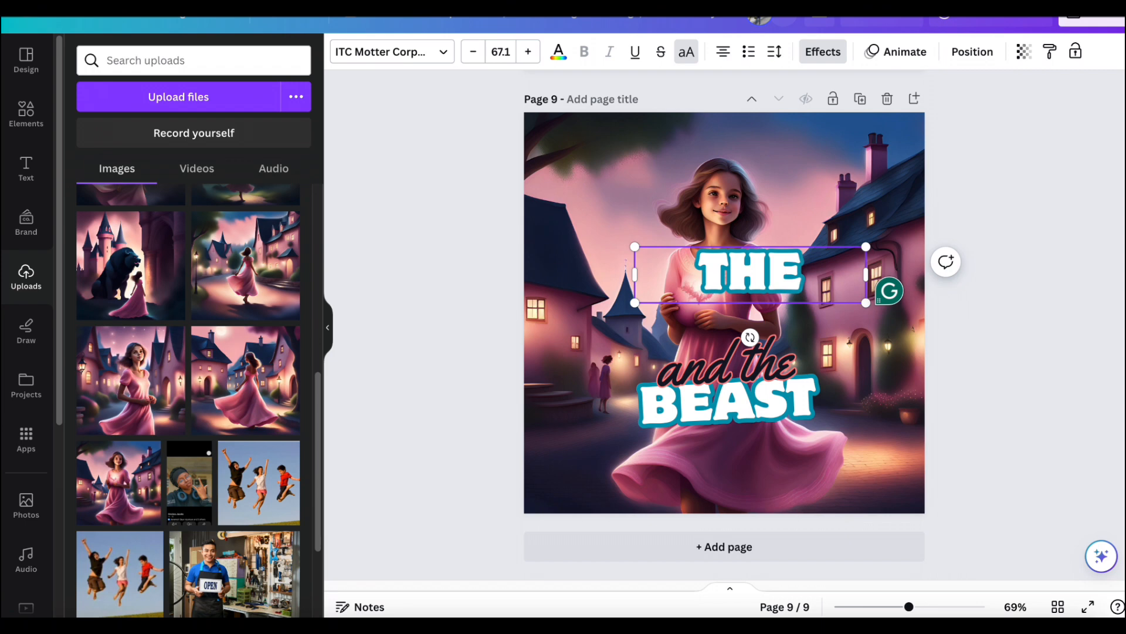
text( END)
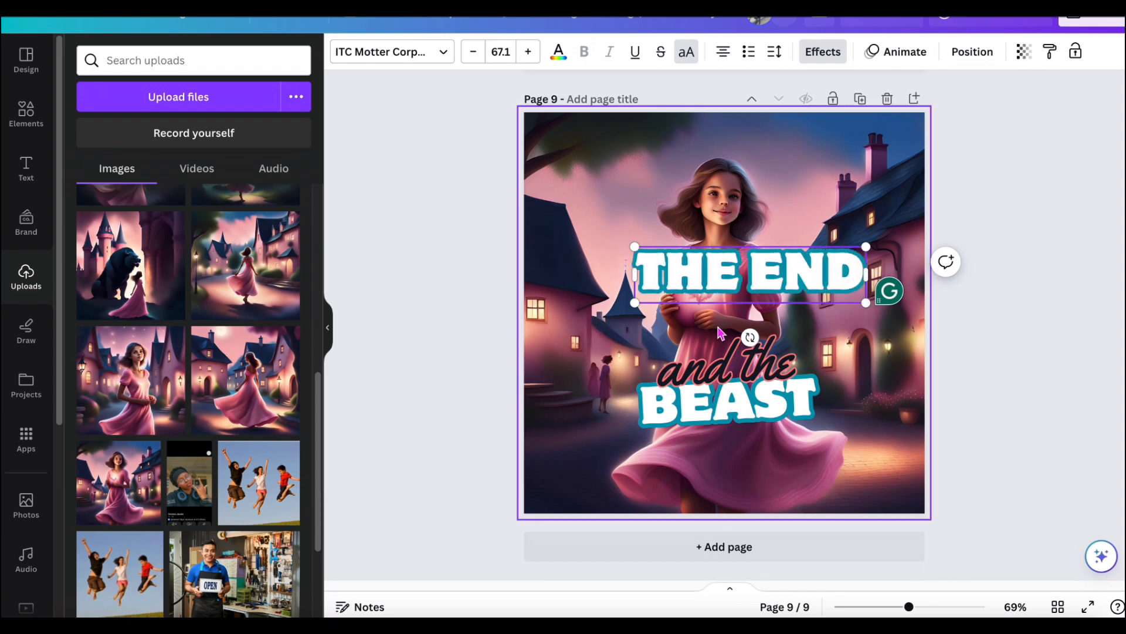
Step: Delete the "and the" and "BEAST" texts from page 9
click(728, 364)
key(Delete)
click(727, 402)
key(Delete)
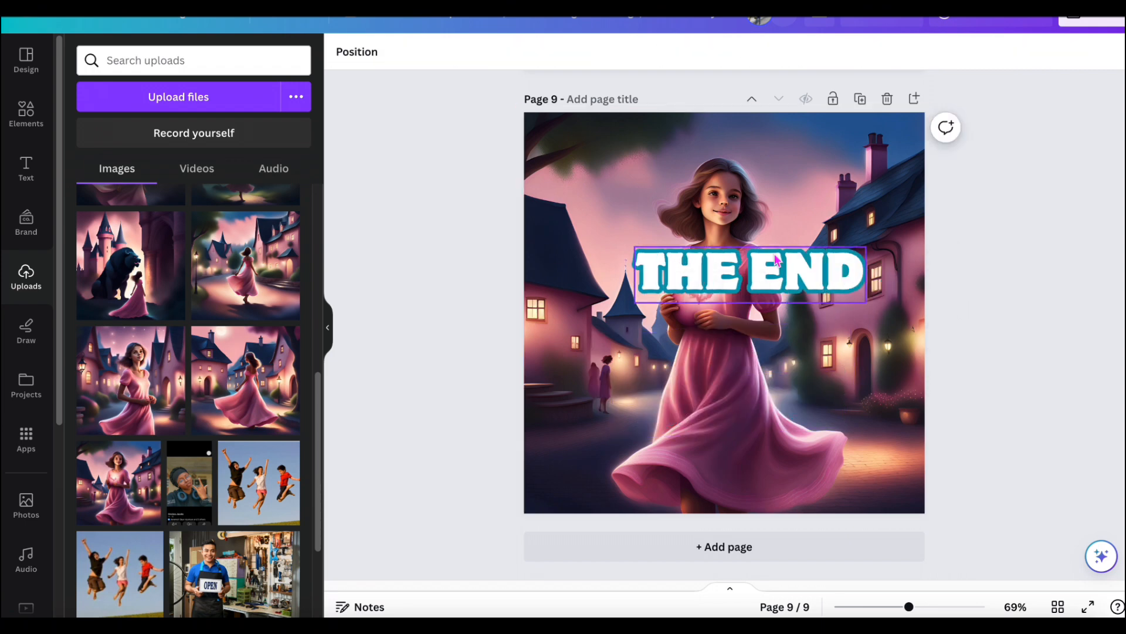
Step: Move "THE END" down over the girl's dress, enlarge it and center it across page 9
drag(775, 258, 750, 336)
drag(607, 319, 535, 306)
drag(693, 346, 730, 352)
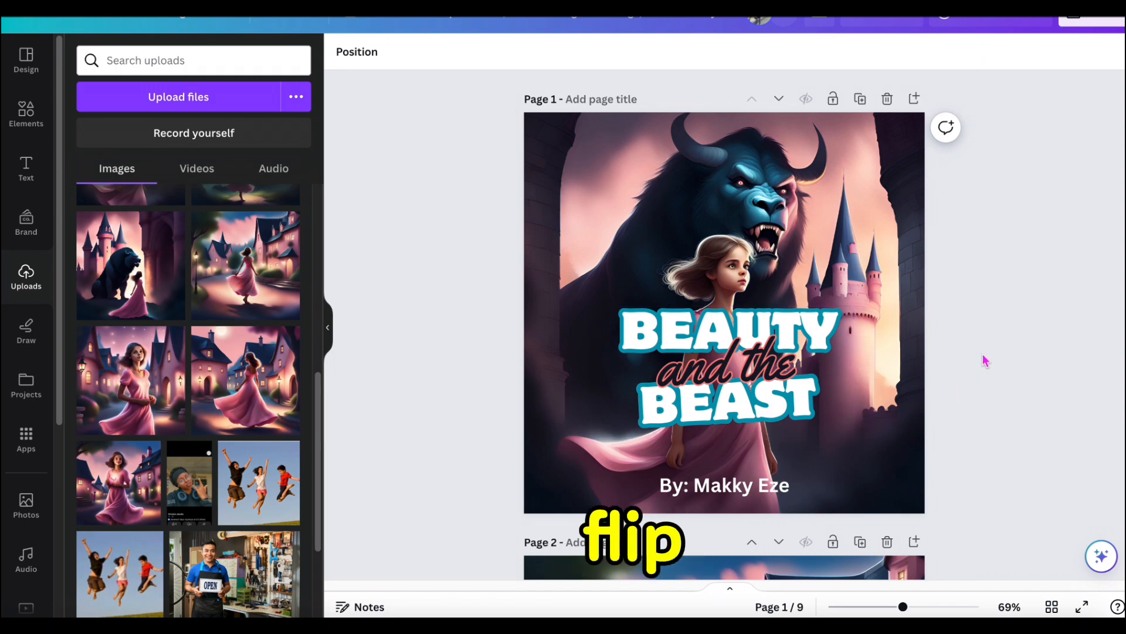
Step: Publish the finished nine-page design to Heyzine Flipbooks through the full list of sharing options
scroll(985, 361, down, 20)
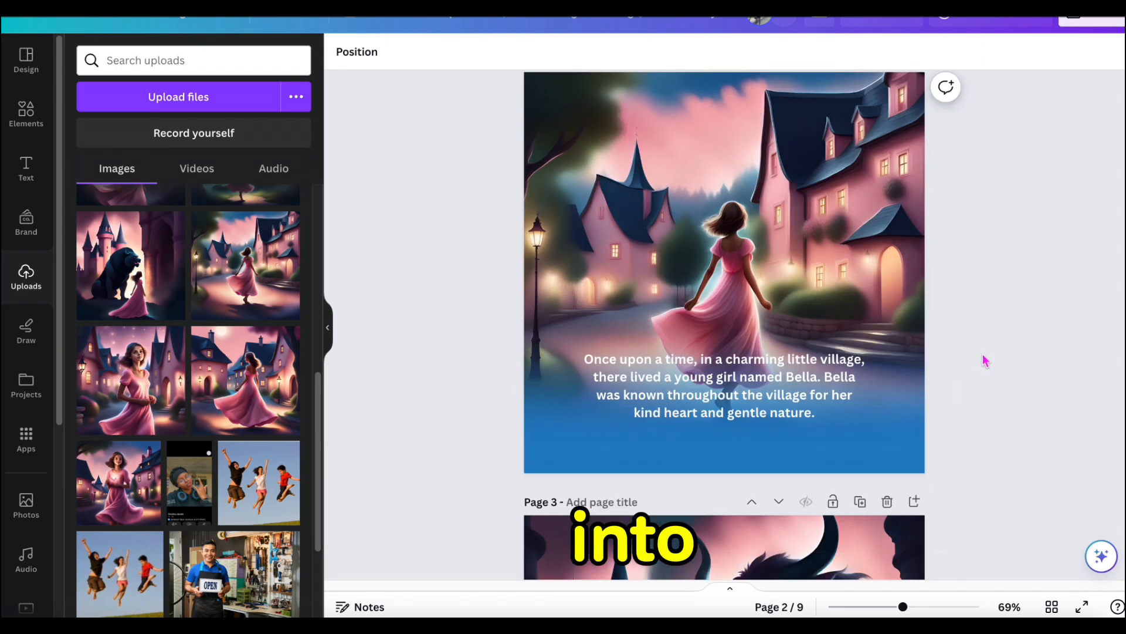
scroll(985, 361, down, 20)
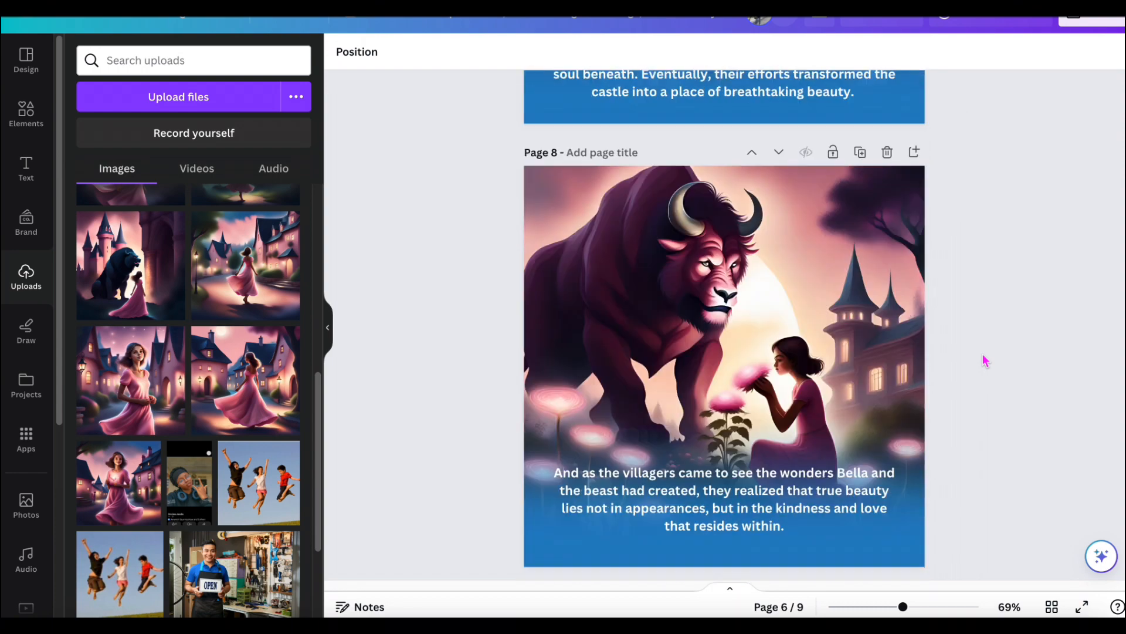
scroll(1003, 259, up, 20)
click(1089, 25)
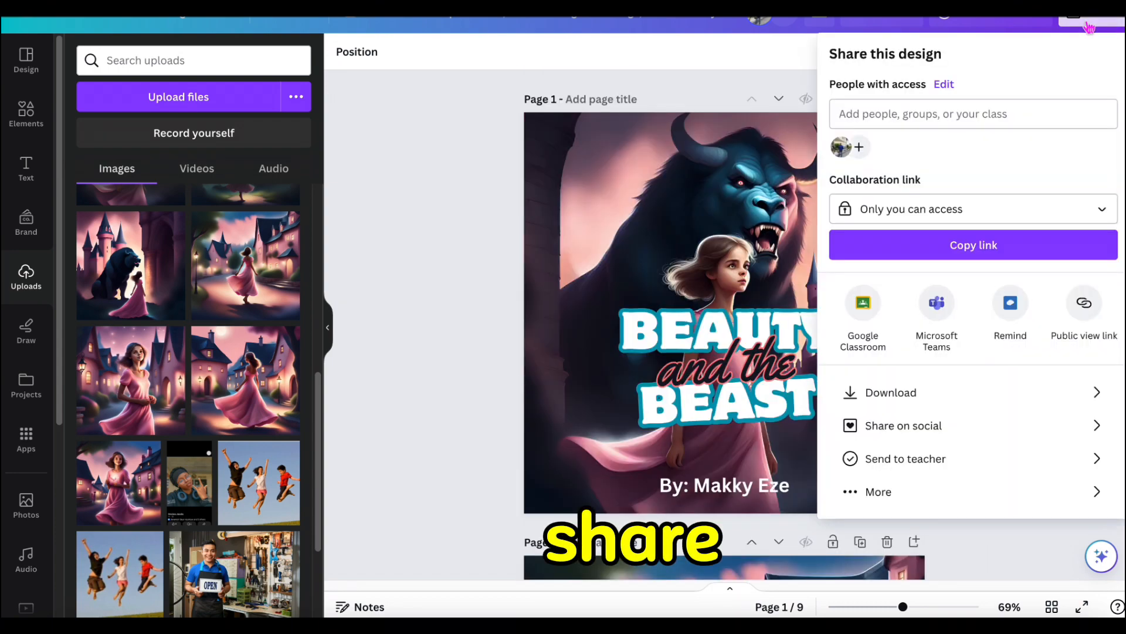
click(885, 492)
scroll(933, 360, down, 2)
scroll(933, 361, down, 10)
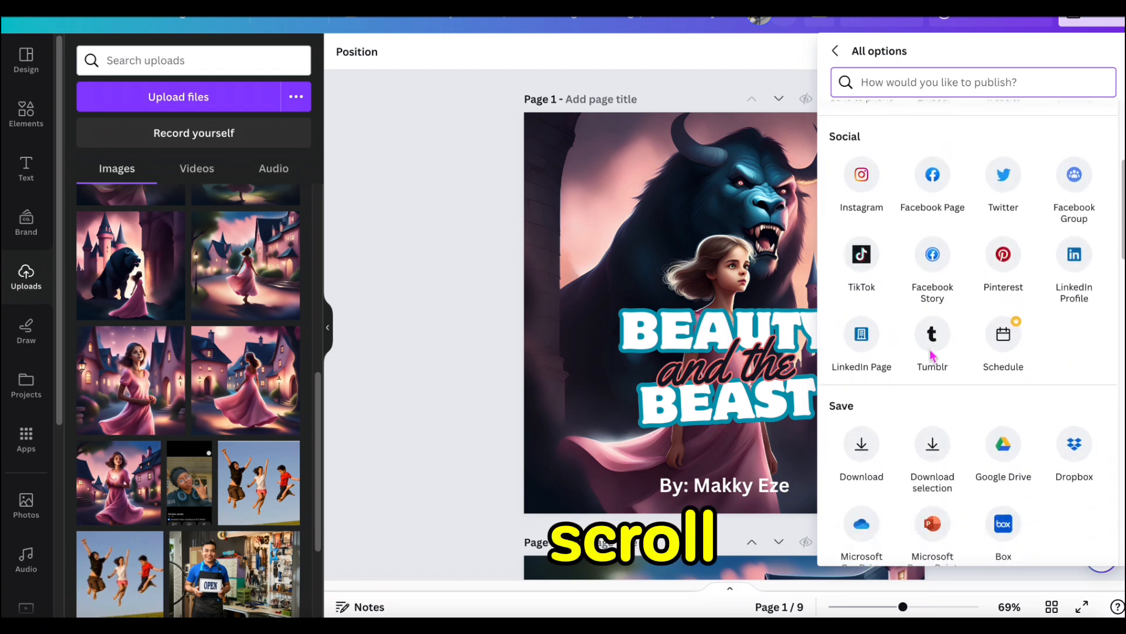
scroll(932, 356, down, 1)
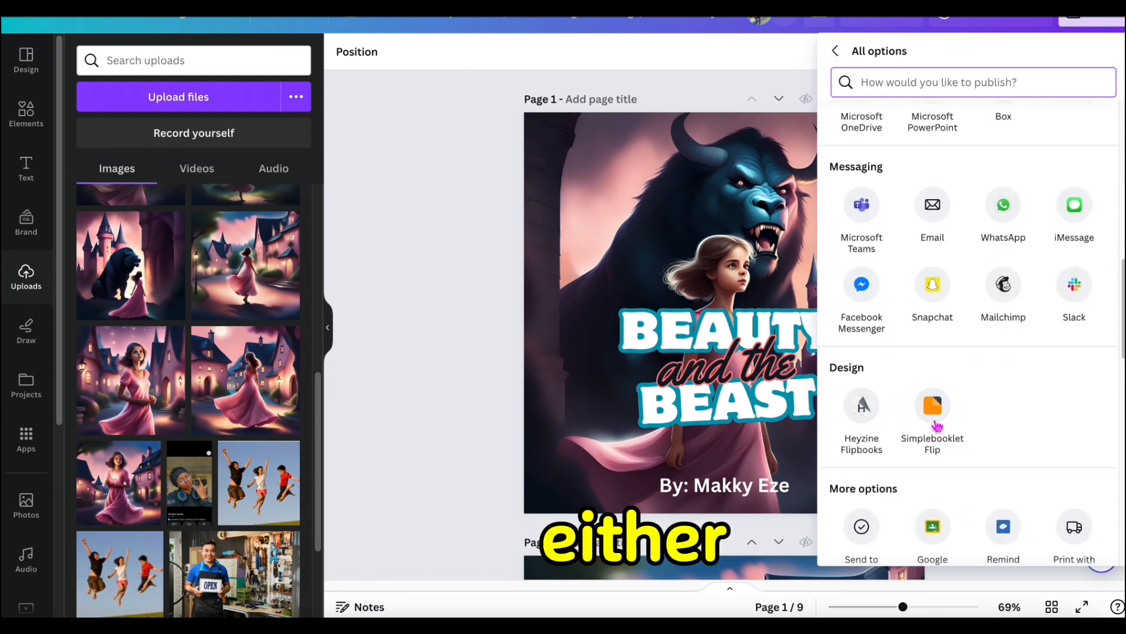
click(862, 411)
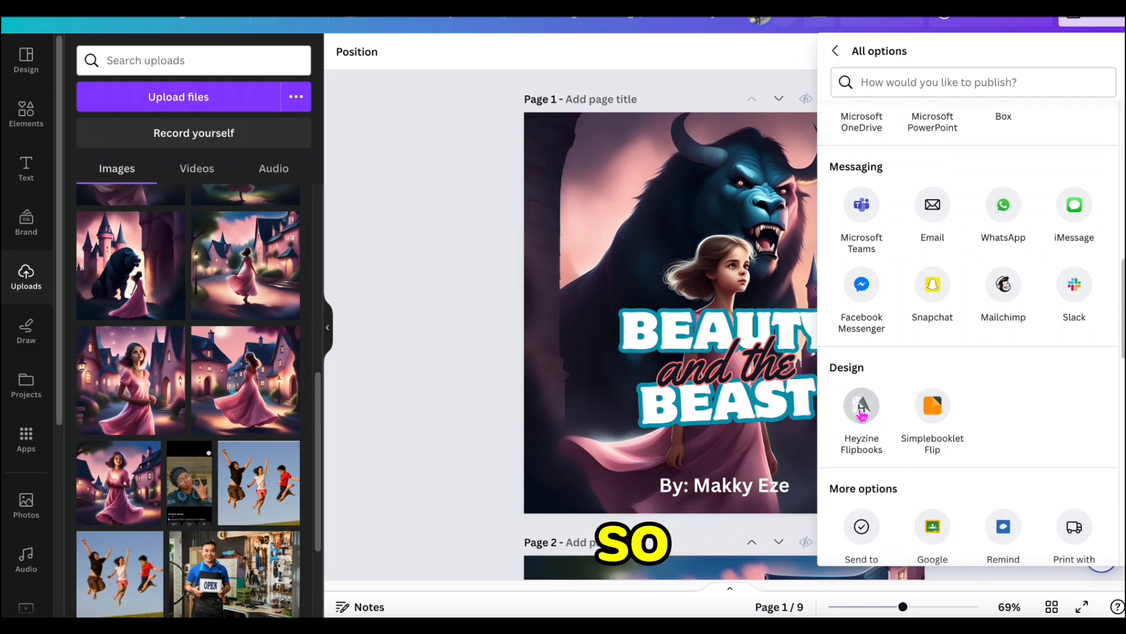
click(919, 187)
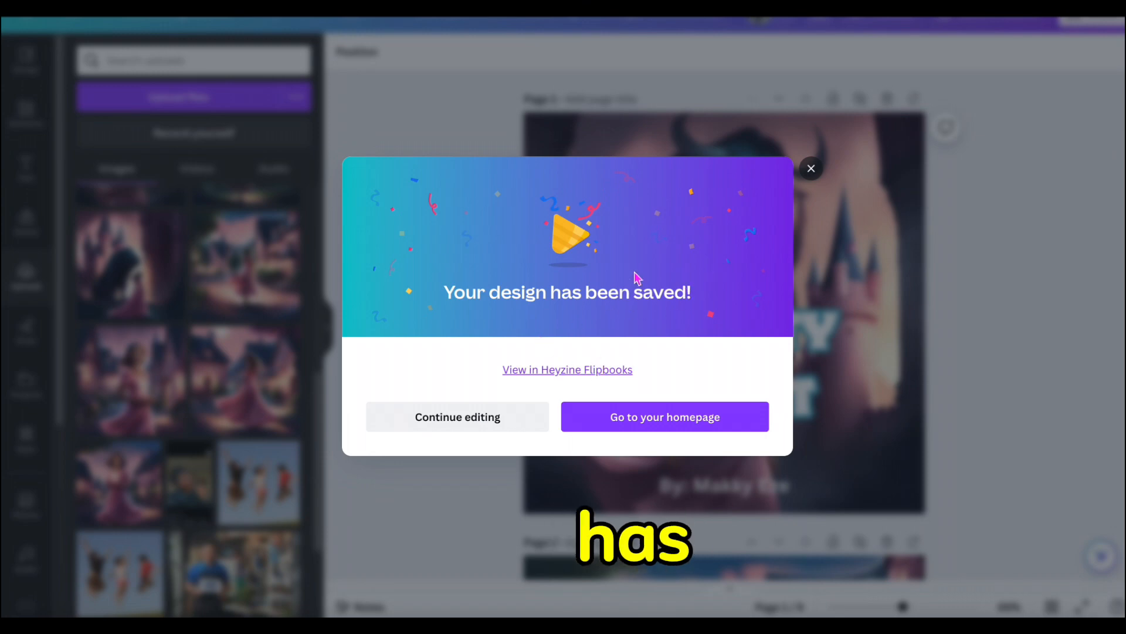
Step: Open the saved design in Heyzine Flipbooks and page through the book to its end and back to the cover
click(571, 370)
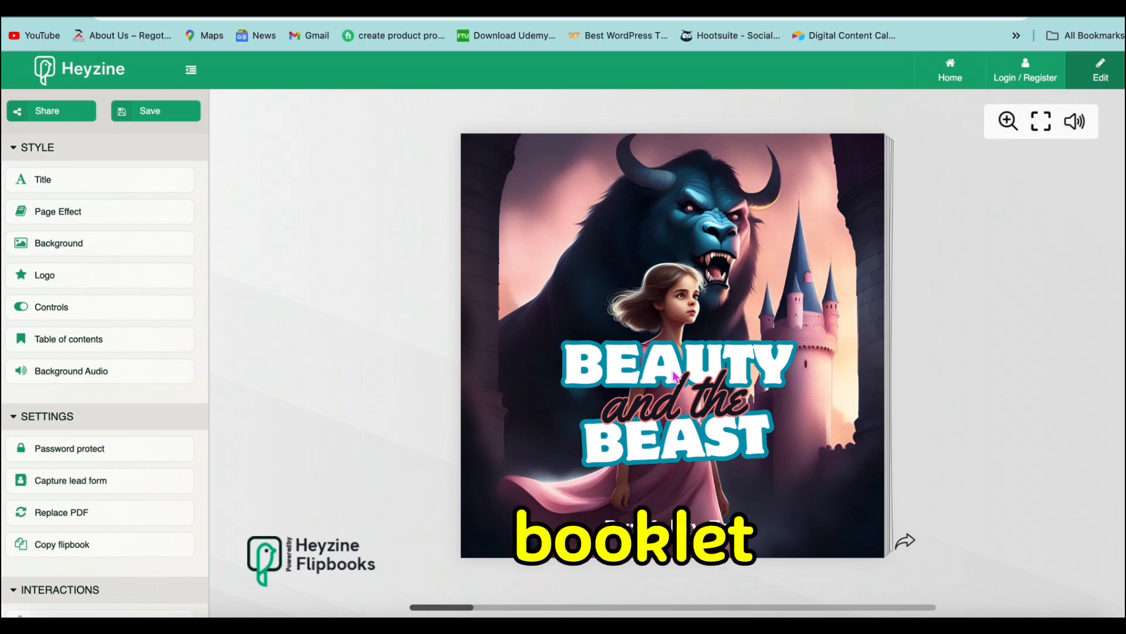
click(908, 545)
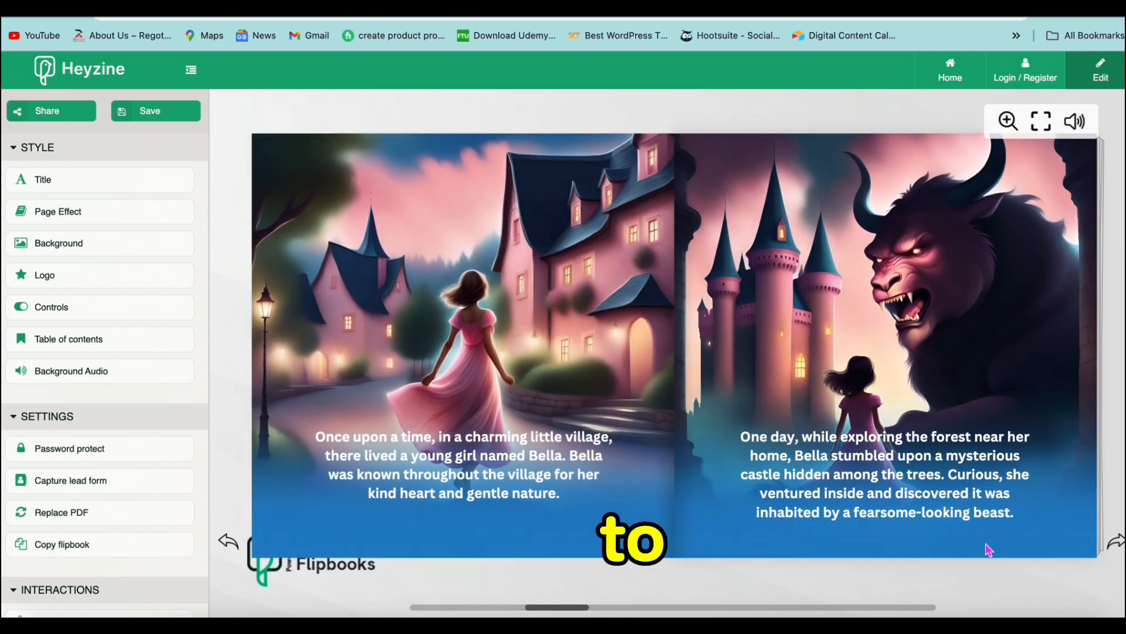
click(1116, 545)
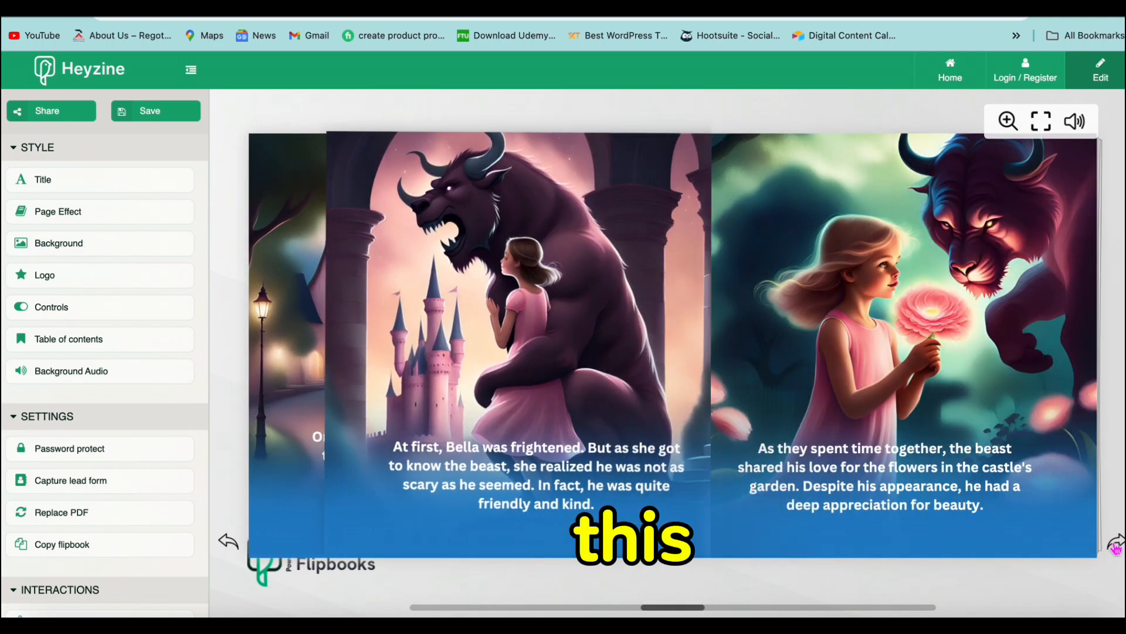
click(1117, 544)
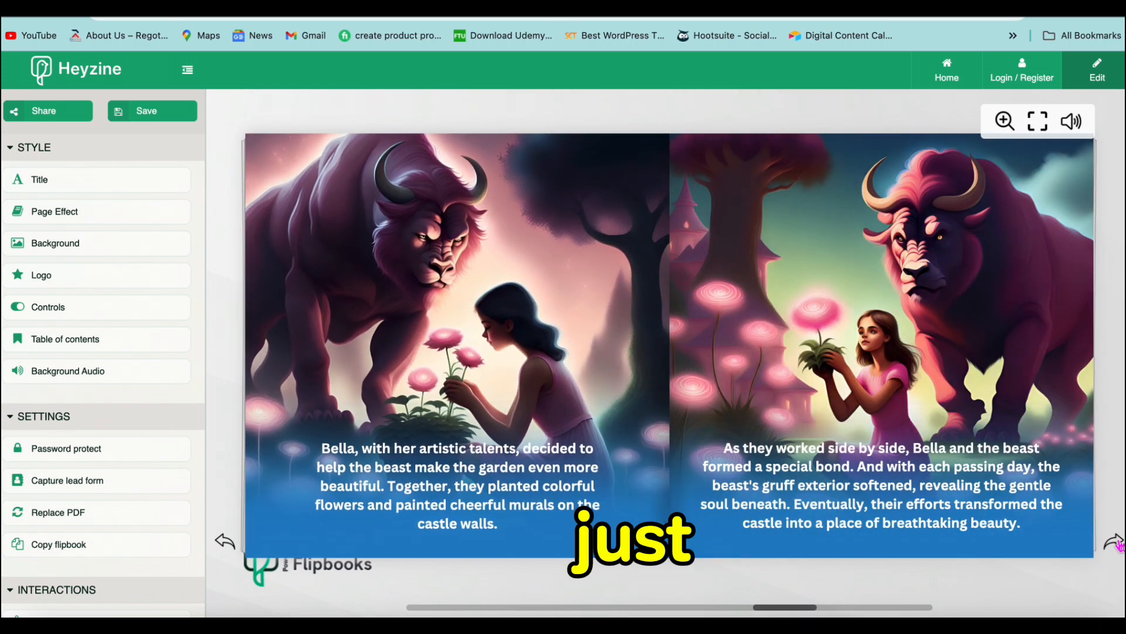
click(1117, 545)
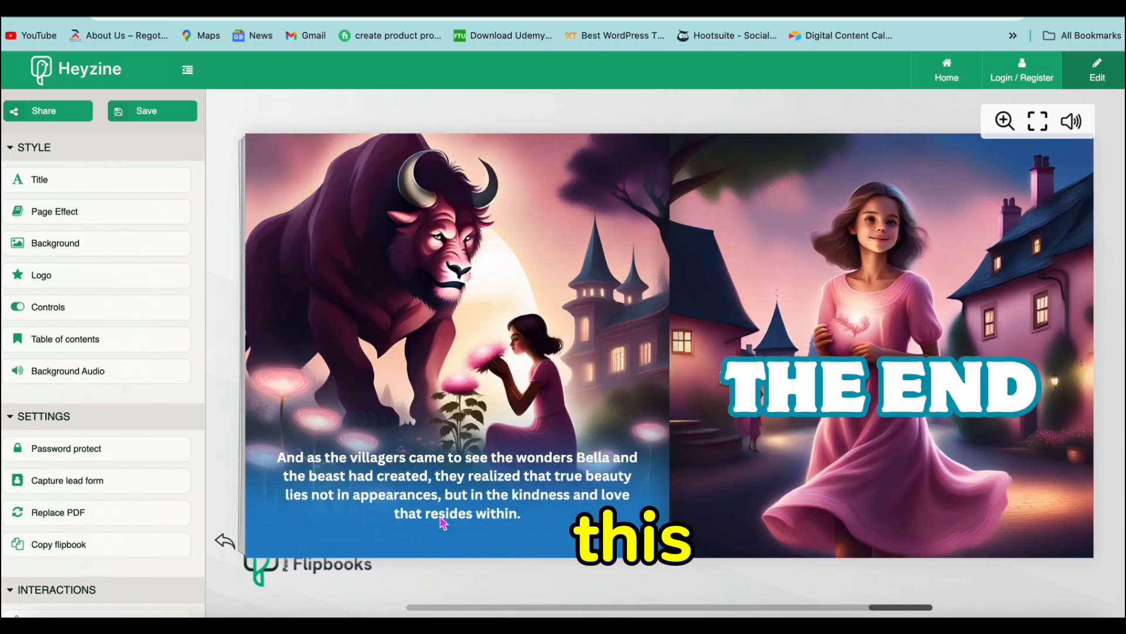
click(224, 542)
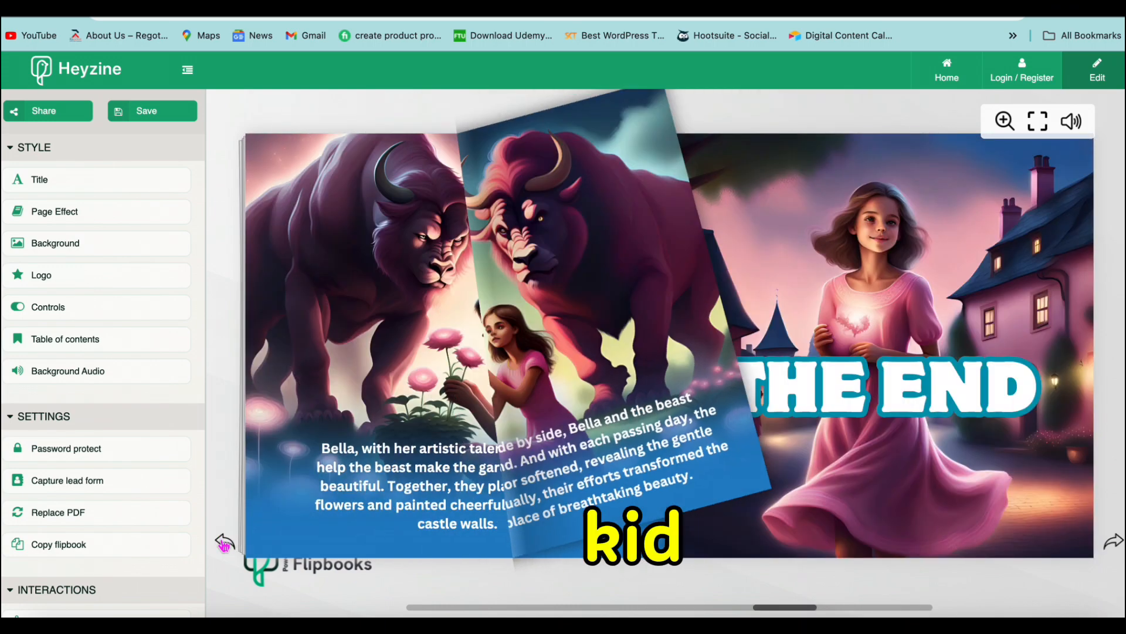
click(225, 542)
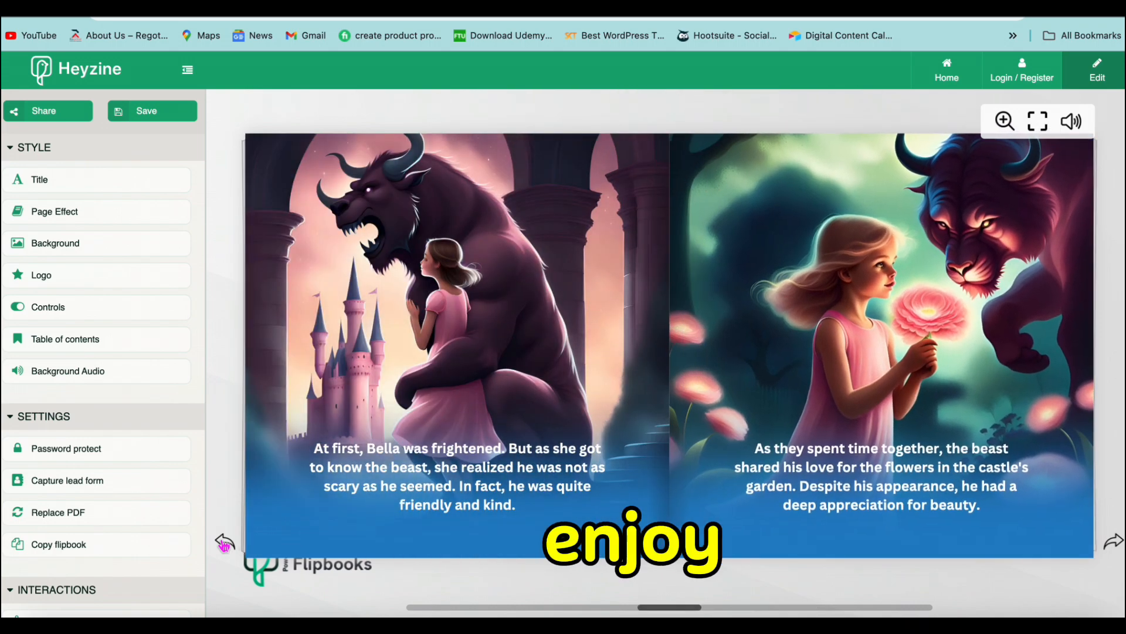
click(225, 543)
click(225, 543)
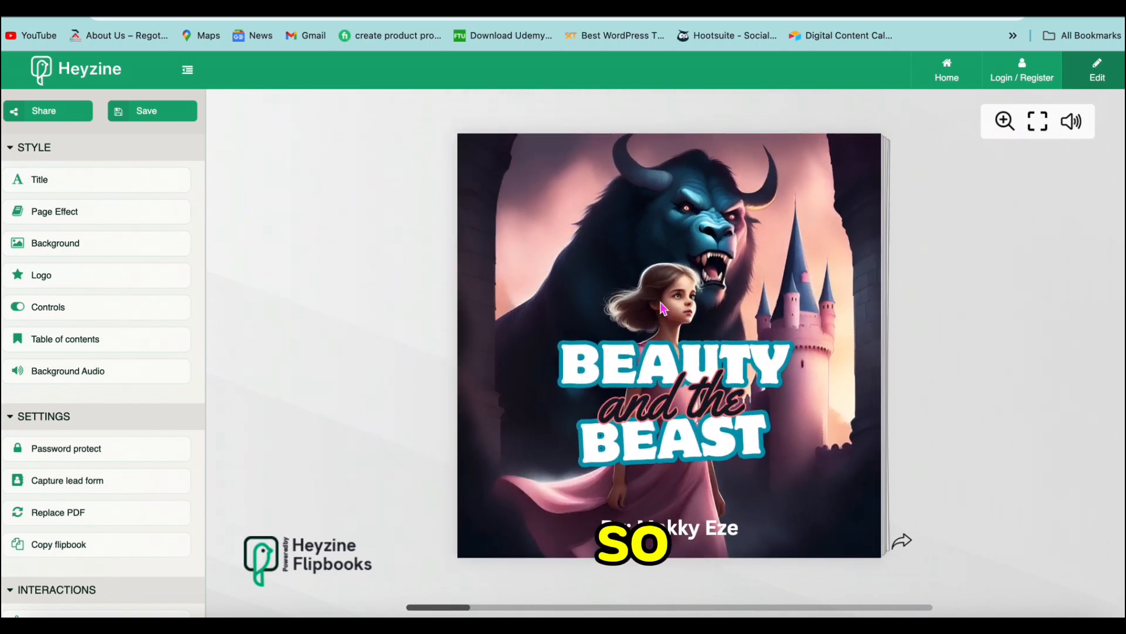